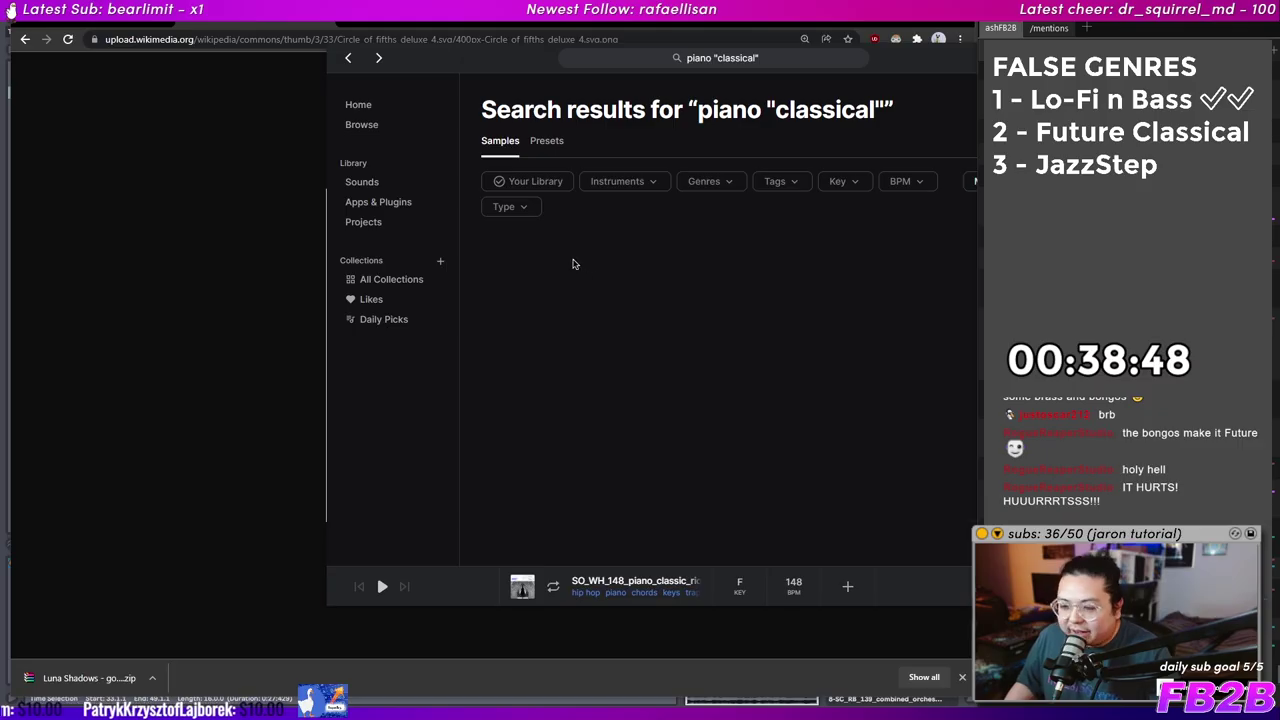
Step: Play the intro from bar 33 to hear the piano loop together with the dry lead vocal
left_click(518, 271)
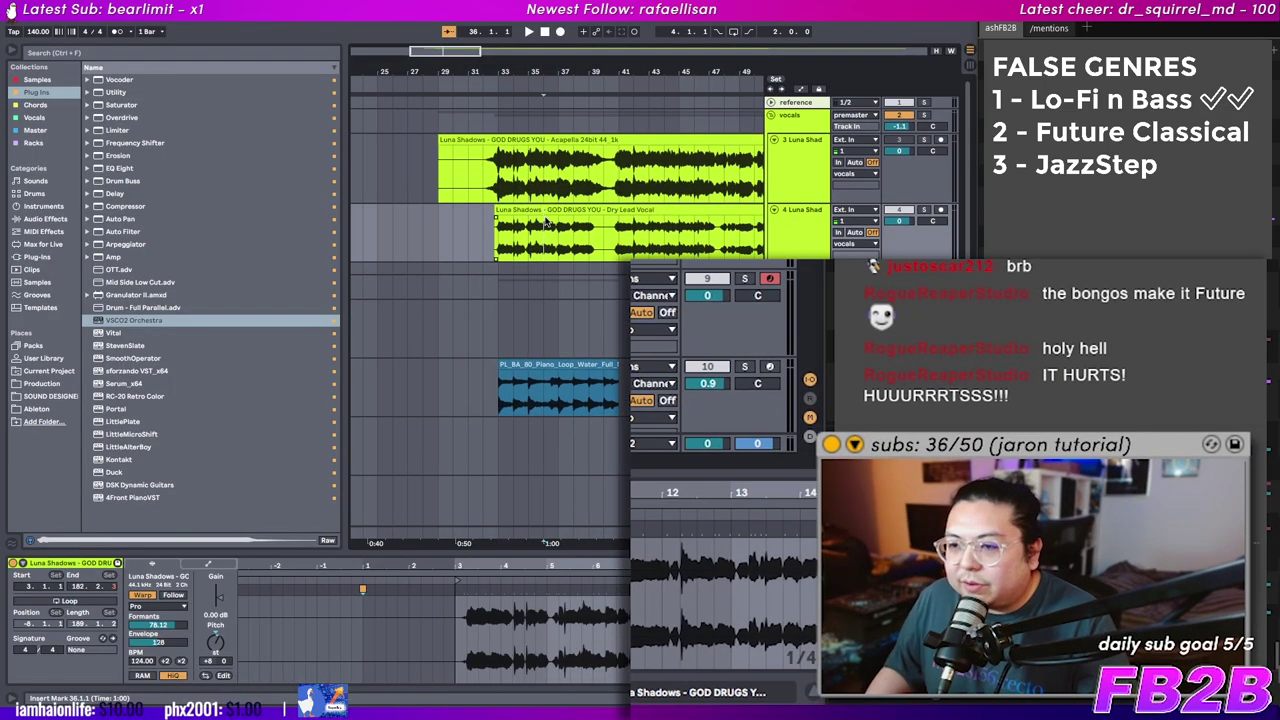
left_click(548, 224)
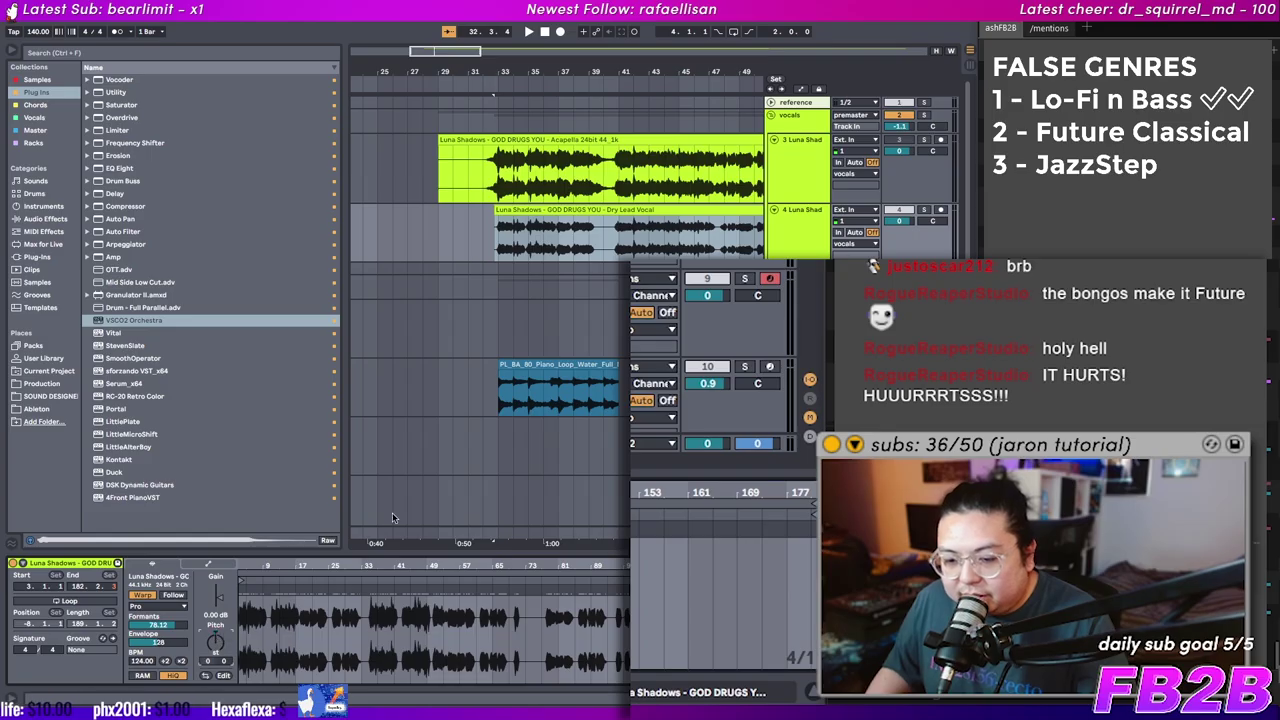
left_click(490, 284)
left_click(498, 269)
key("space")
scroll(518, 297, "left", 1)
scroll(520, 290, "down", 1)
scroll(522, 284, "right", 2)
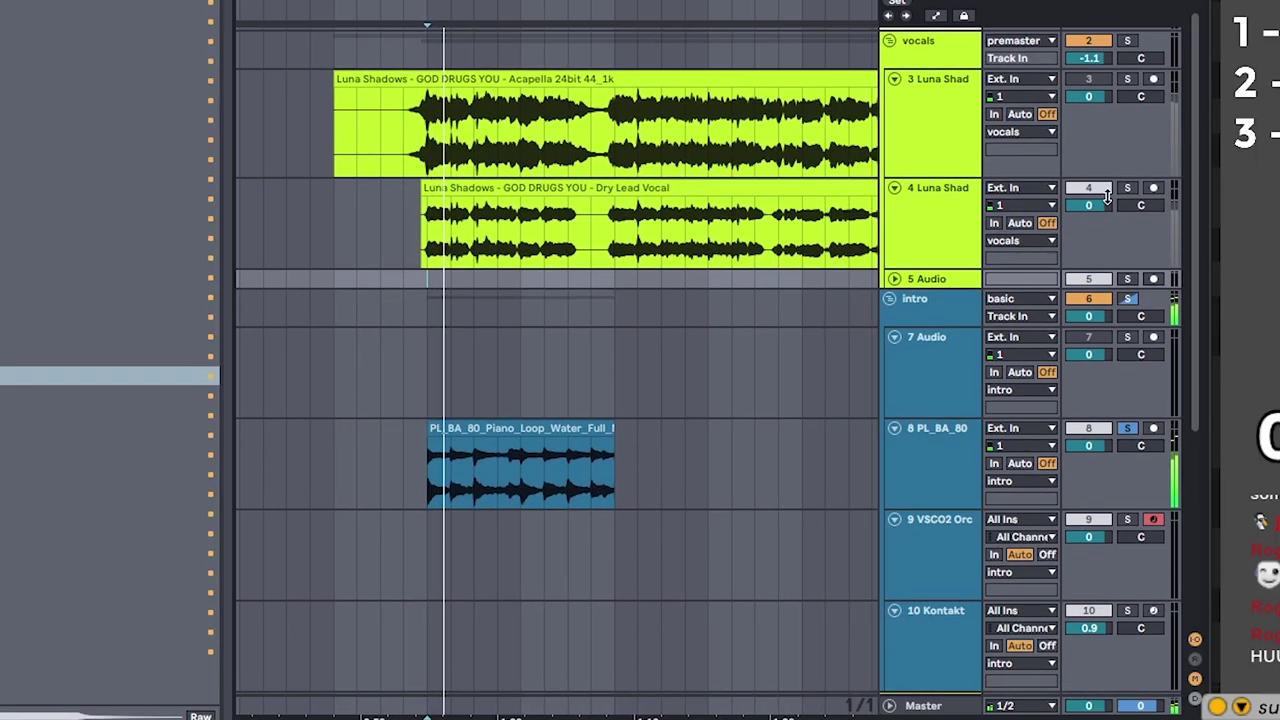
scroll(812, 251, "down", 1)
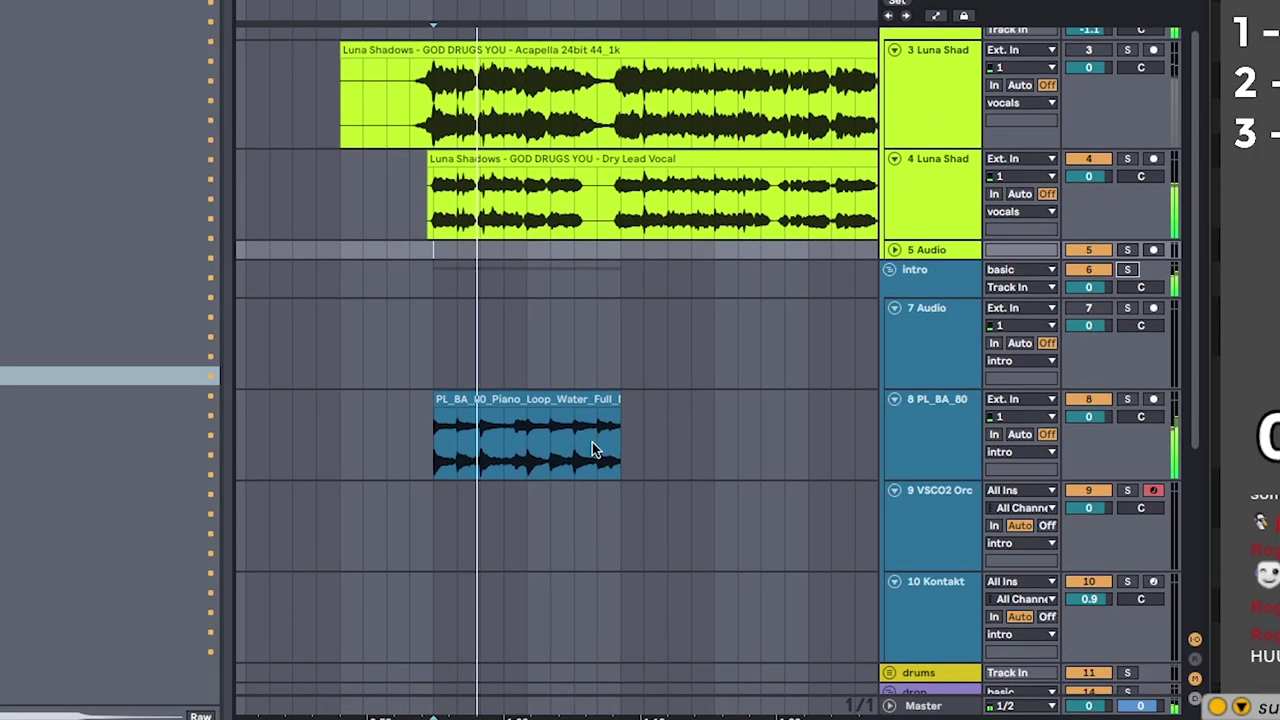
Step: Duplicate the PL_BA_80 piano loop so that it repeats directly after the original clip
left_click_drag(613, 448, 454, 455)
key("ctrl+d")
left_click_drag(540, 335, 566, 374)
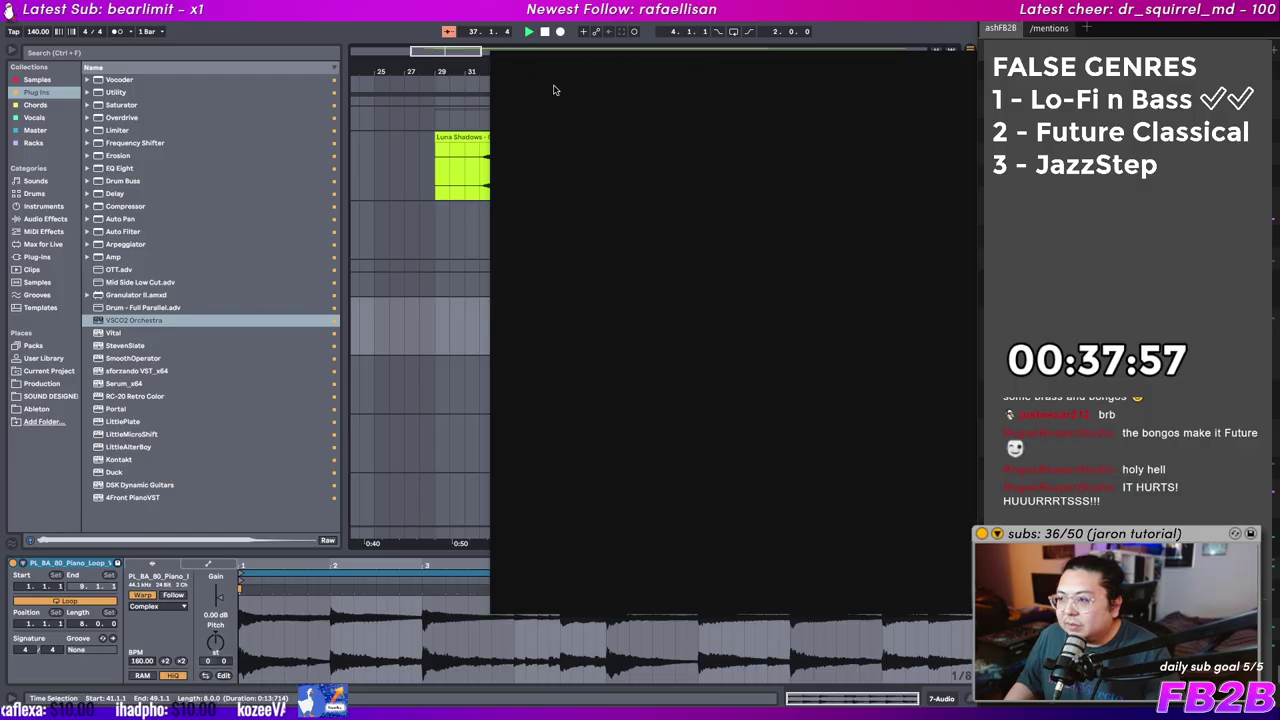
Step: Shorten the C#3 note at bar 19 of the VSCO2 Orchestra clip to match the E3 notes and repeat it
key("alt+Tab")
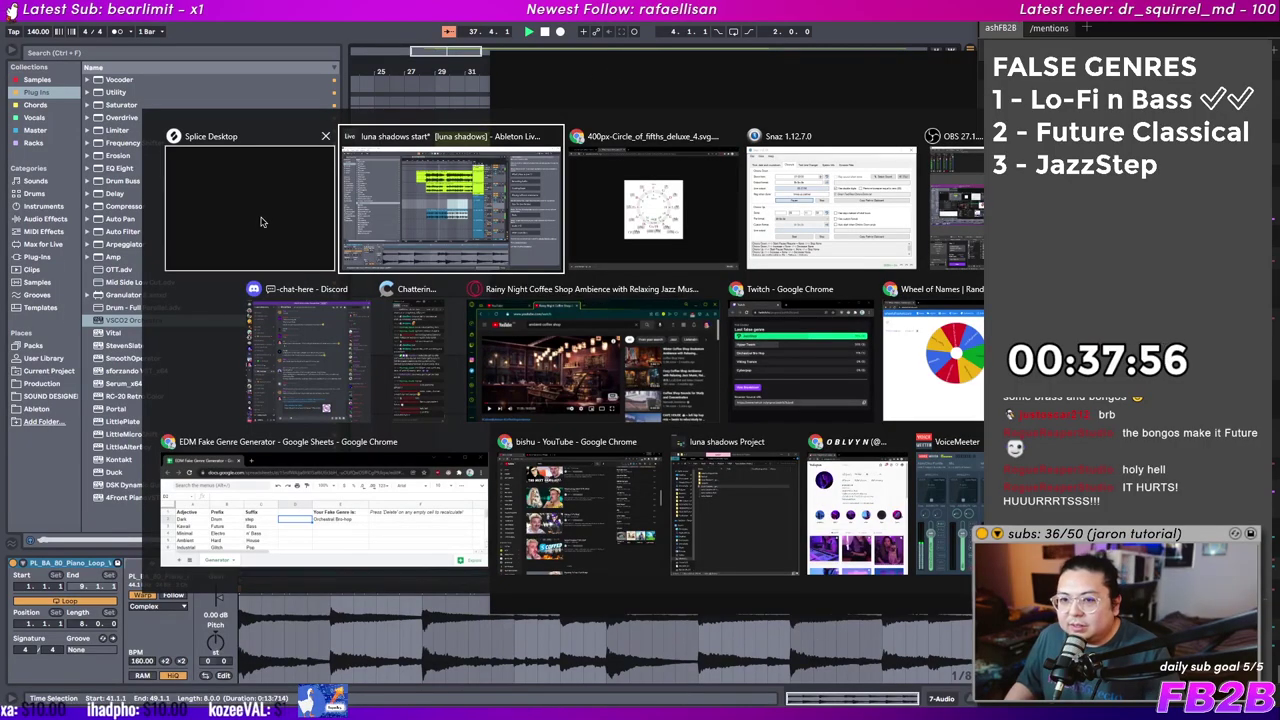
key("alt+Tab")
scroll(640, 345, "right", 10)
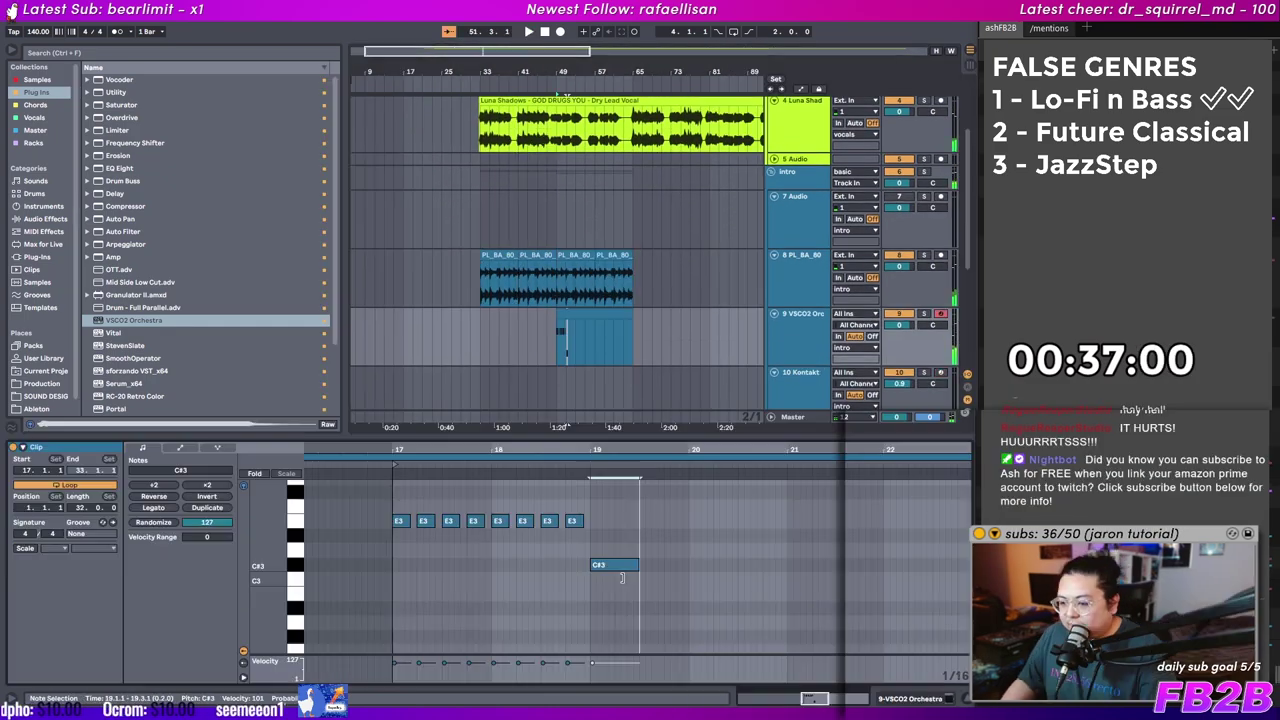
left_click_drag(622, 578, 607, 580)
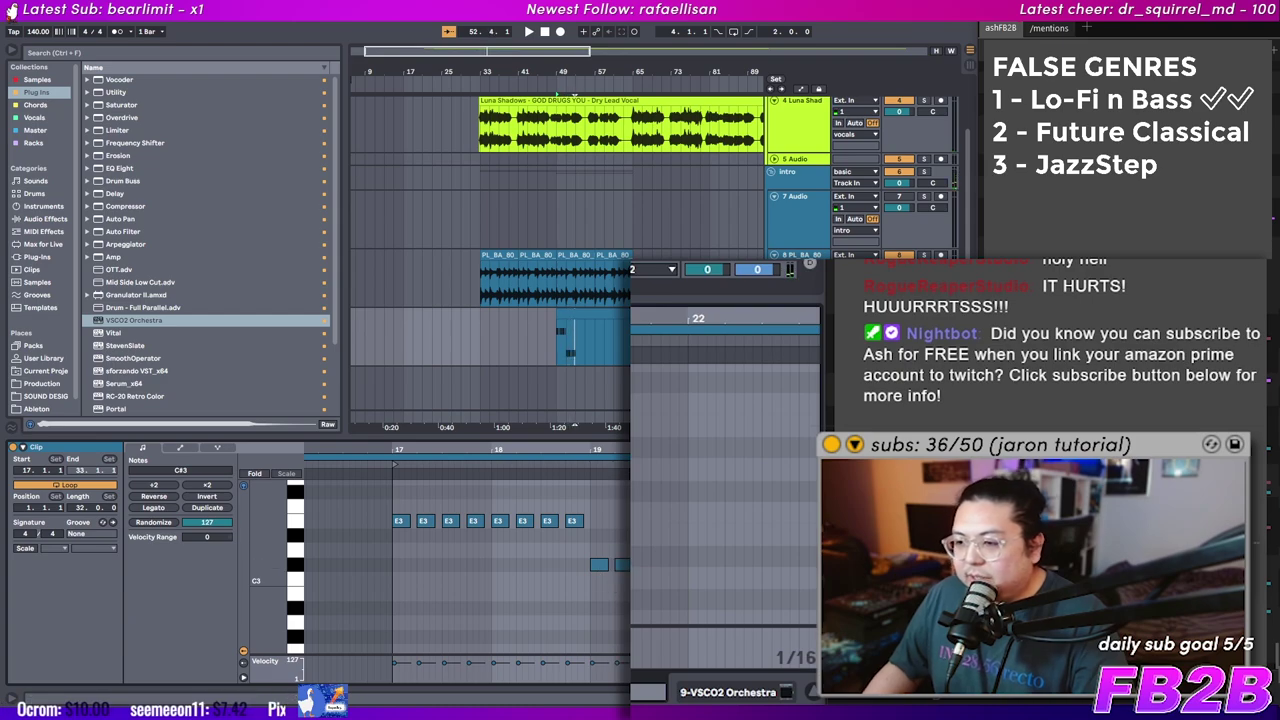
Step: Change the instrument in the VSCO2 Orchestra plug-in to VSCO2 Harp
key("shift+Tab")
left_click(42, 565)
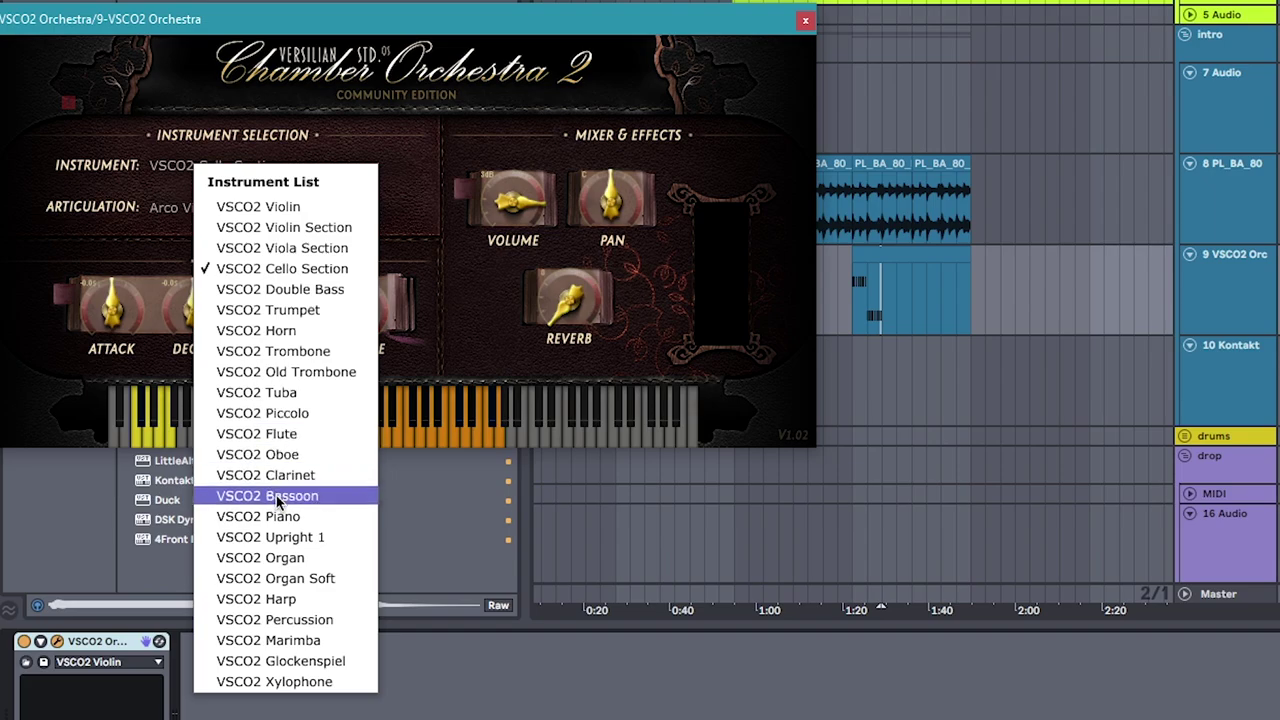
left_click(271, 599)
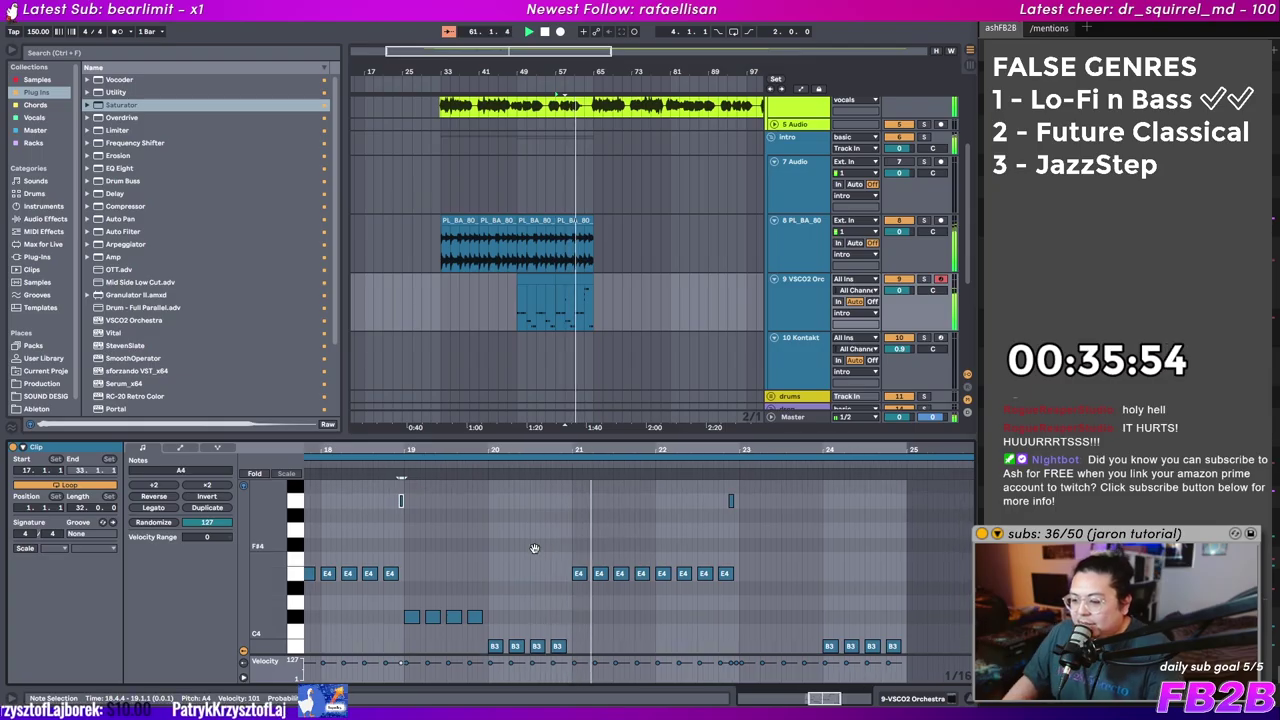
Step: Raise the B3 notes at bar 24 of the VSCO2 Orchestra clip to B4 and play the arrangement
left_click_drag(534, 548, 410, 591)
left_click_drag(673, 530, 637, 550)
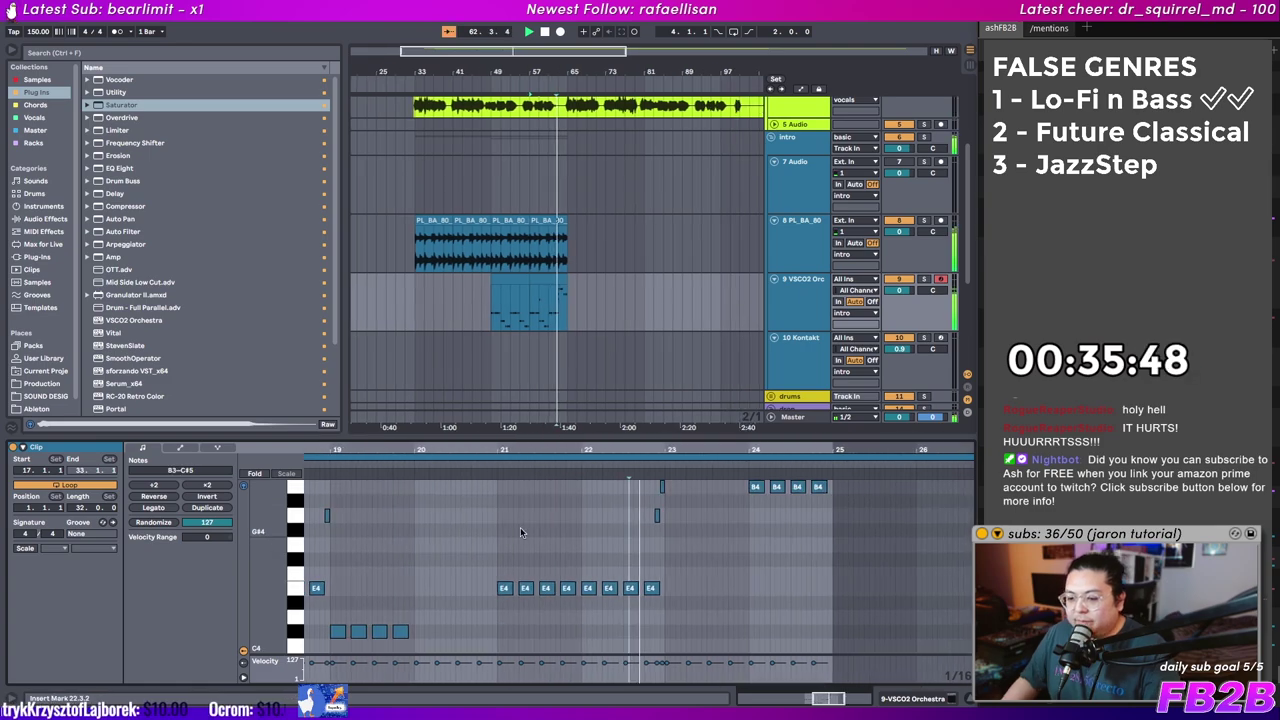
left_click_drag(530, 531, 502, 550)
left_click(468, 288)
left_click(501, 256)
key("space")
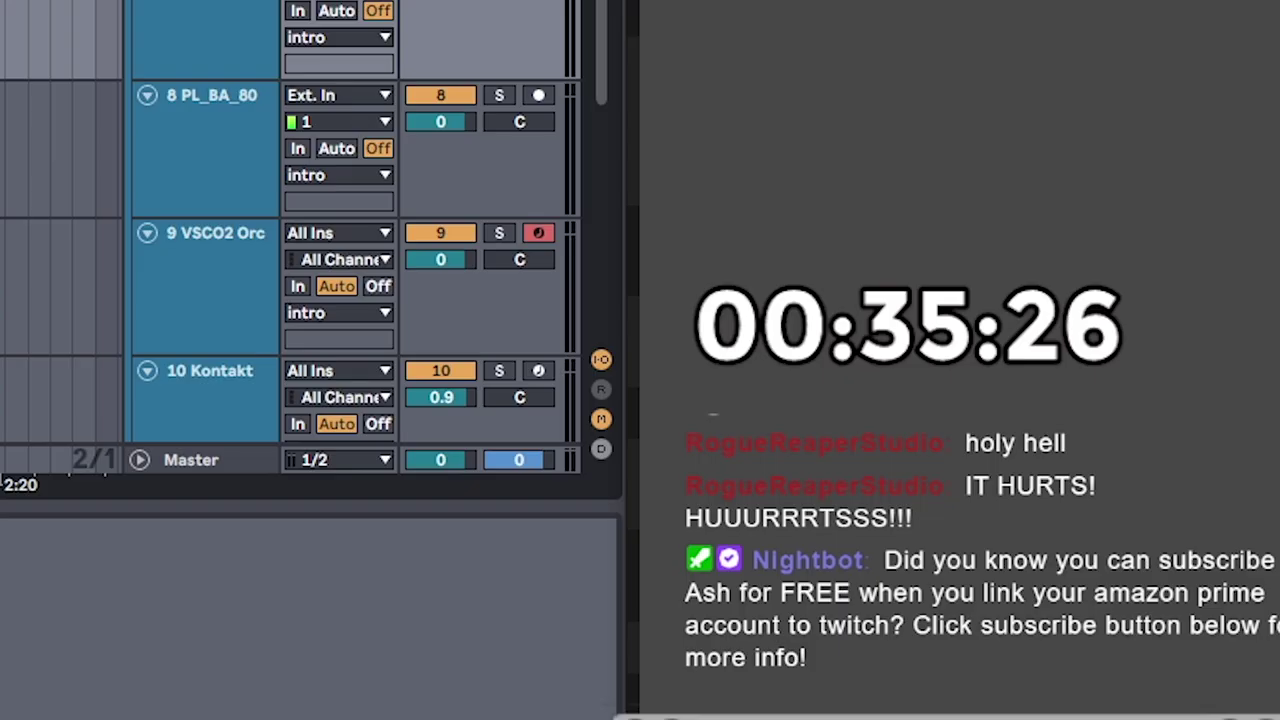
Step: Delete the empty 7 Audio track from the intro group
scroll(237, 222, "up", 3)
left_click(946, 336)
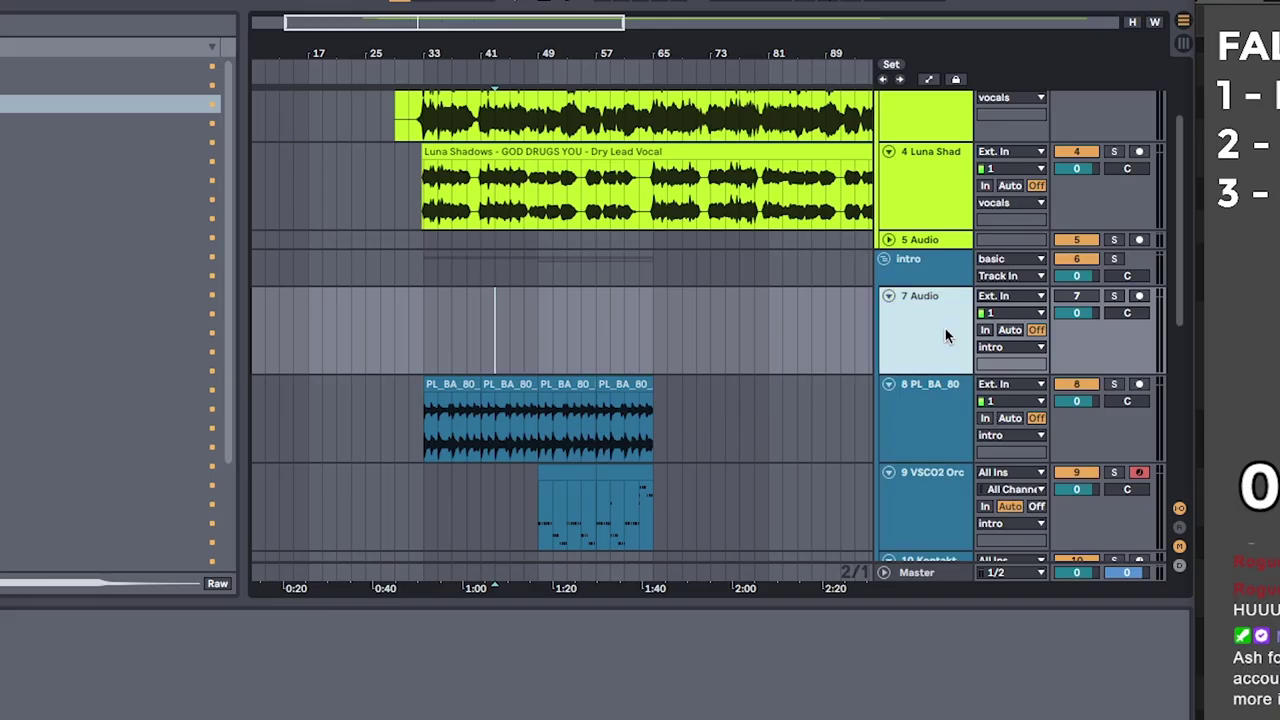
key("Delete")
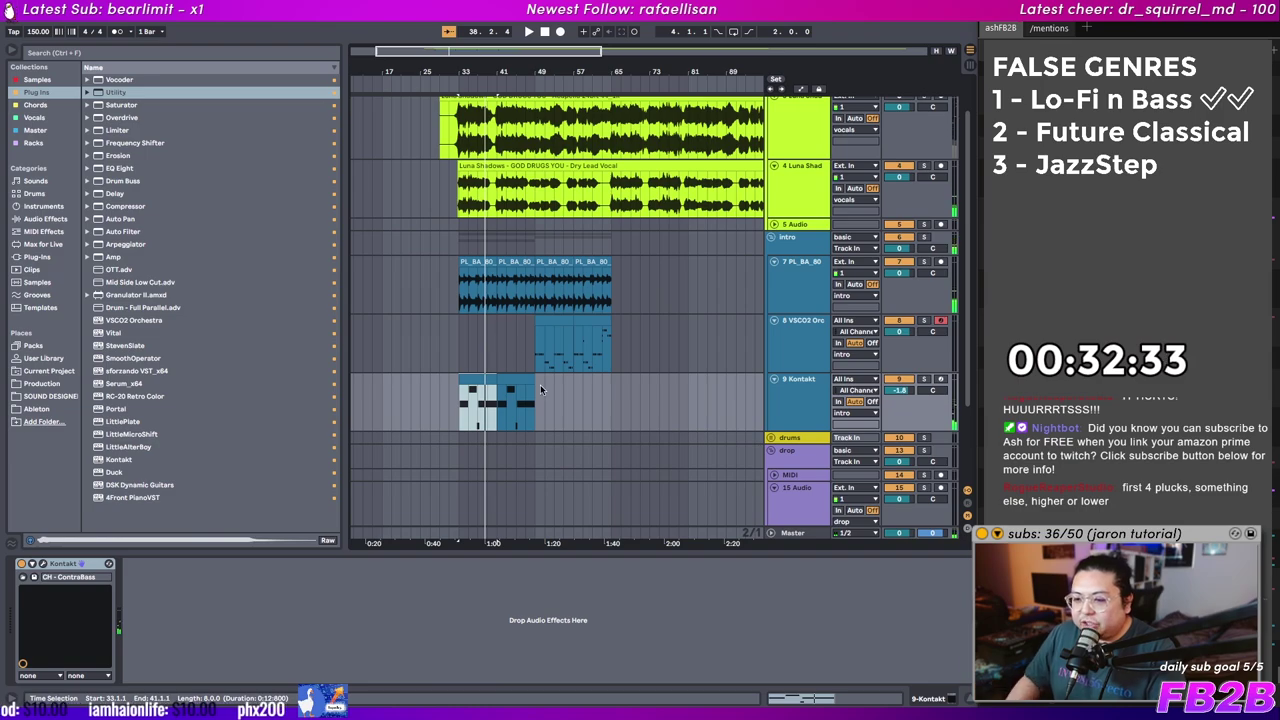
Step: Duplicate the Kontakt contrabass clips so the part runs from bar 33 to bar 65
key("super+d")
key("ctrl+Up")
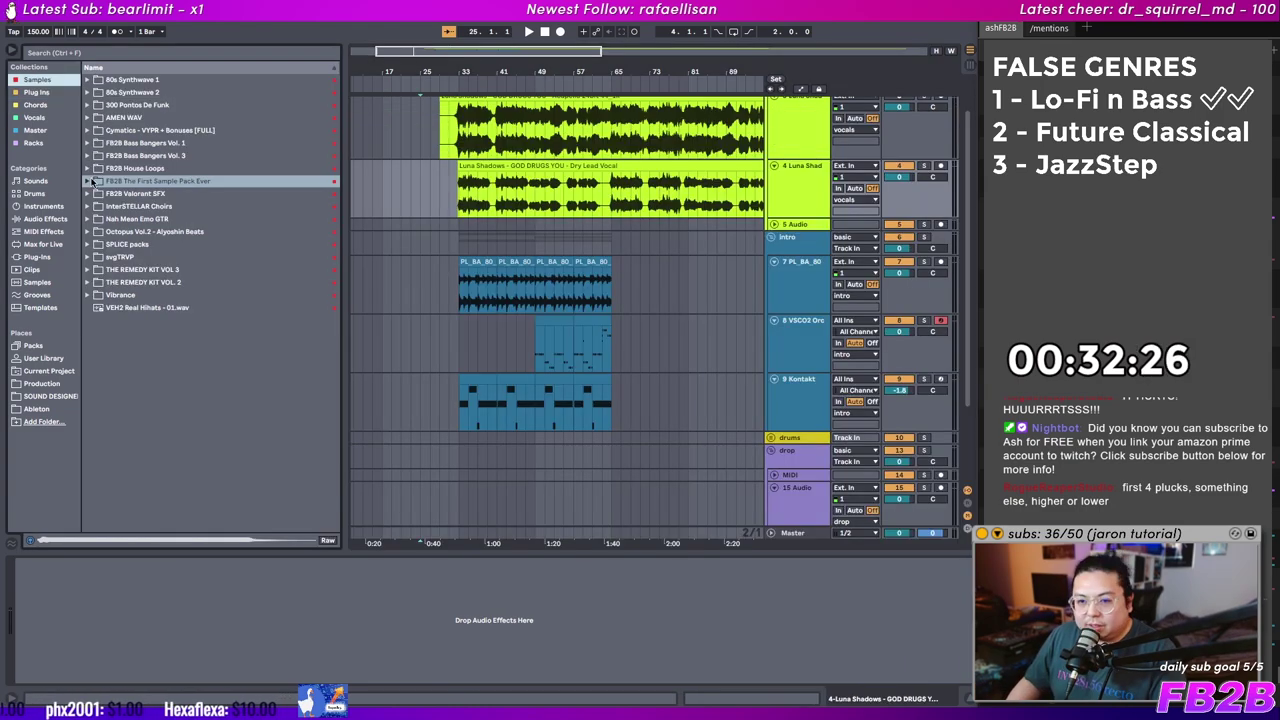
Step: Browse the sample packs for loops, opening Drums - Loops in InterSTELLAR Choirs and the FB2B House Loops folder
left_click(87, 206)
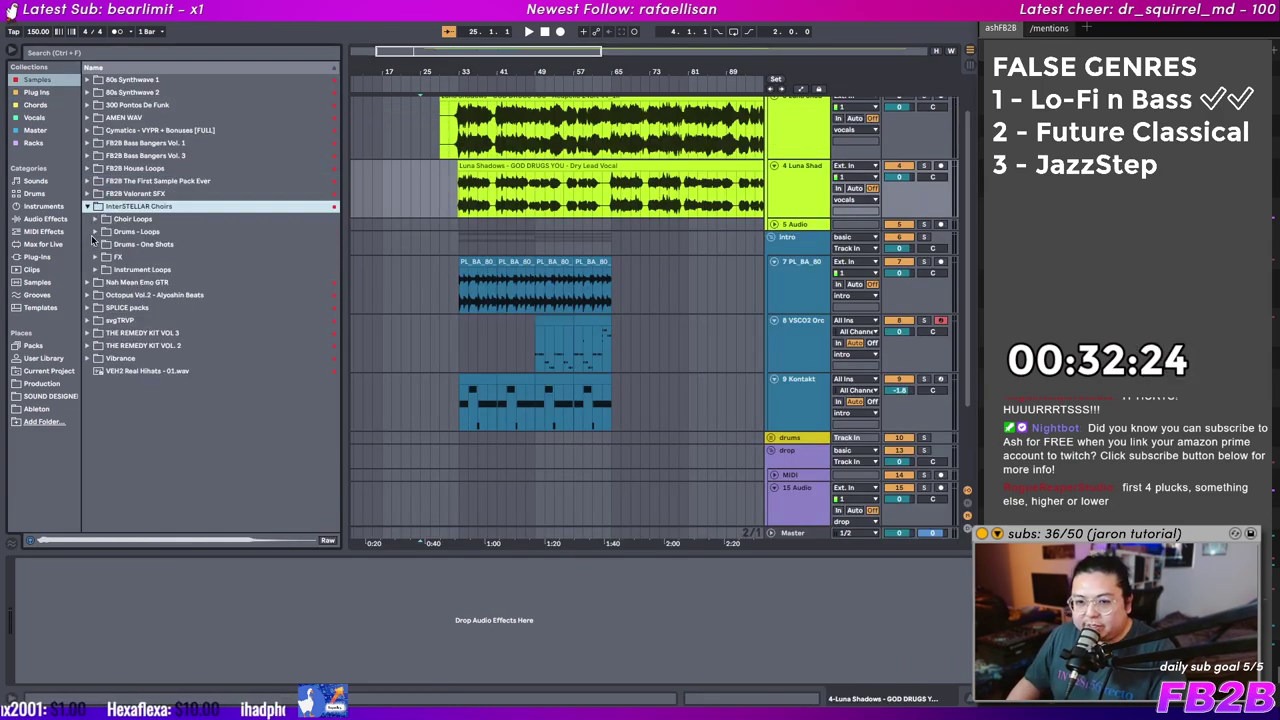
left_click(95, 231)
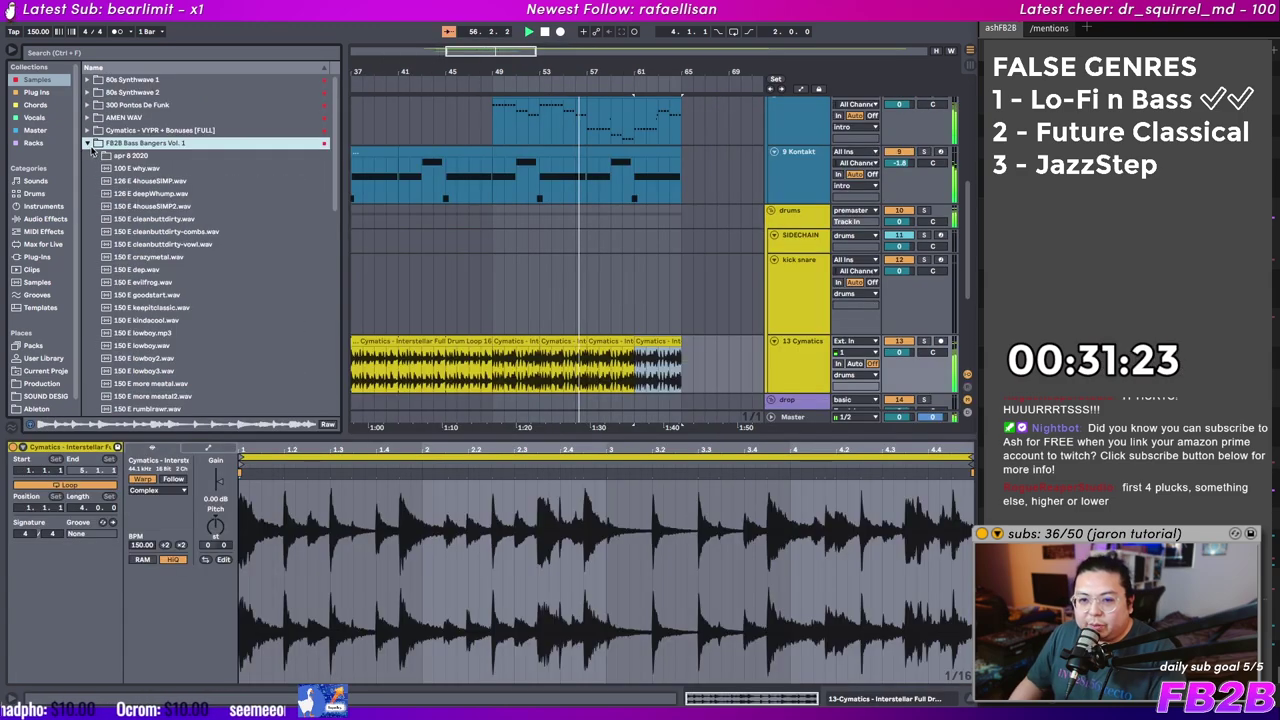
left_click(88, 143)
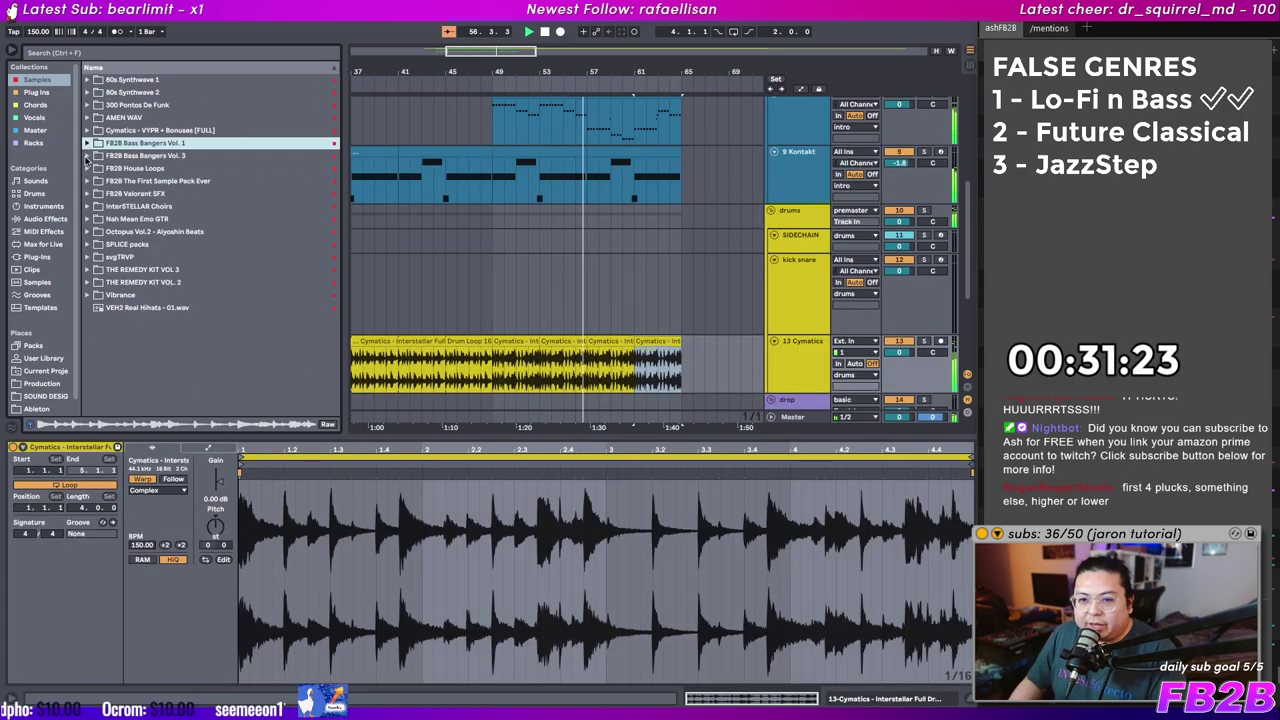
left_click(88, 168)
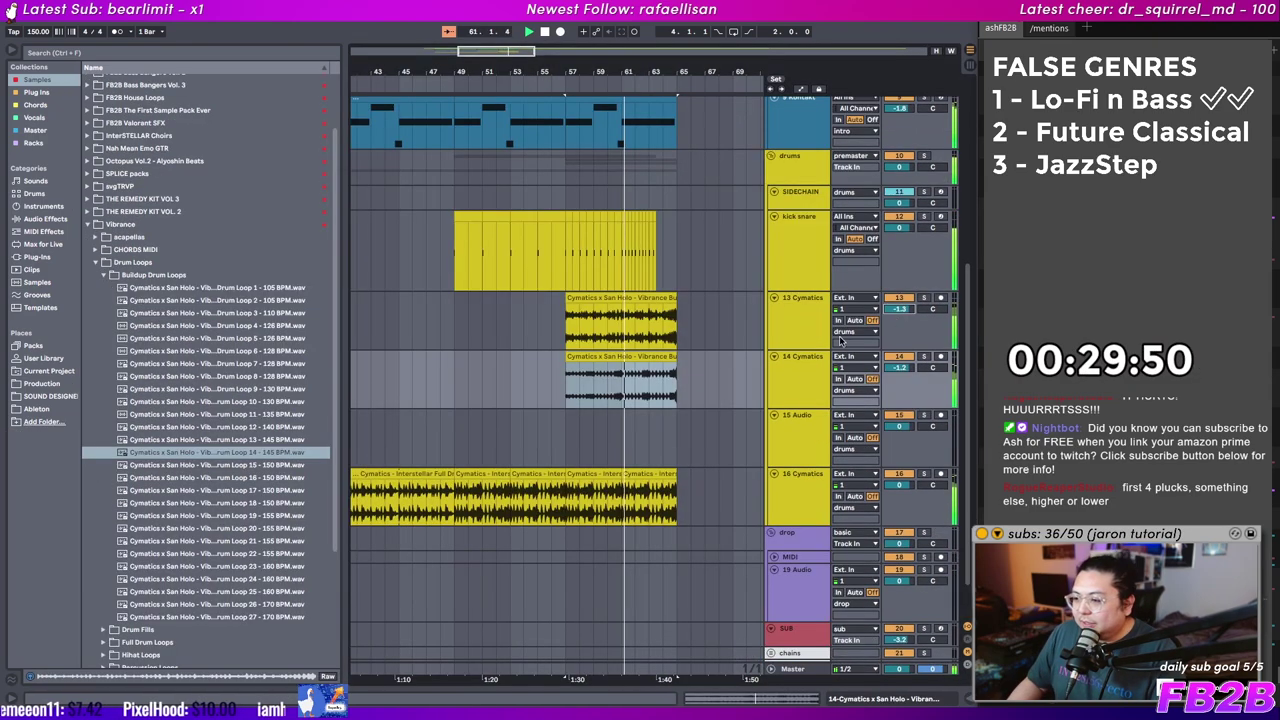
Step: Insert an audio track below 14 Cymatics and add the Vibrance Buildup Drum Loop 15 - 150 BPM sample to it
left_click_drag(587, 391, 459, 394)
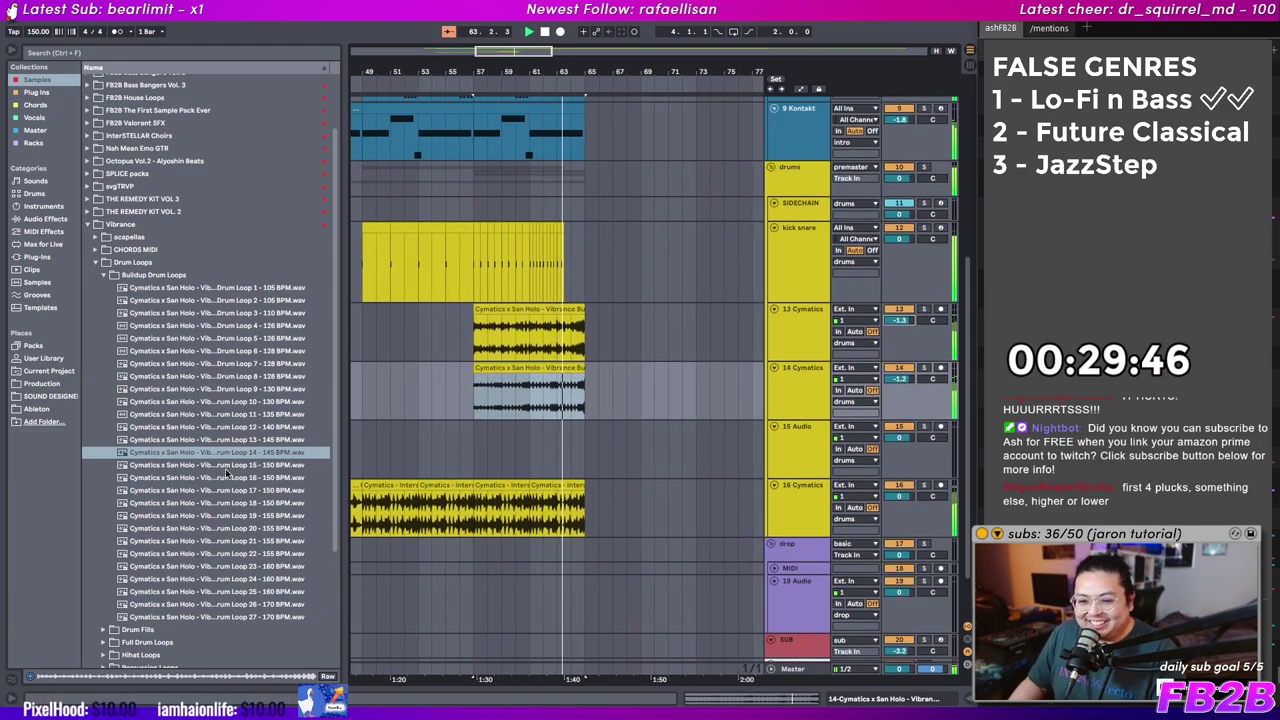
key("ctrl+t")
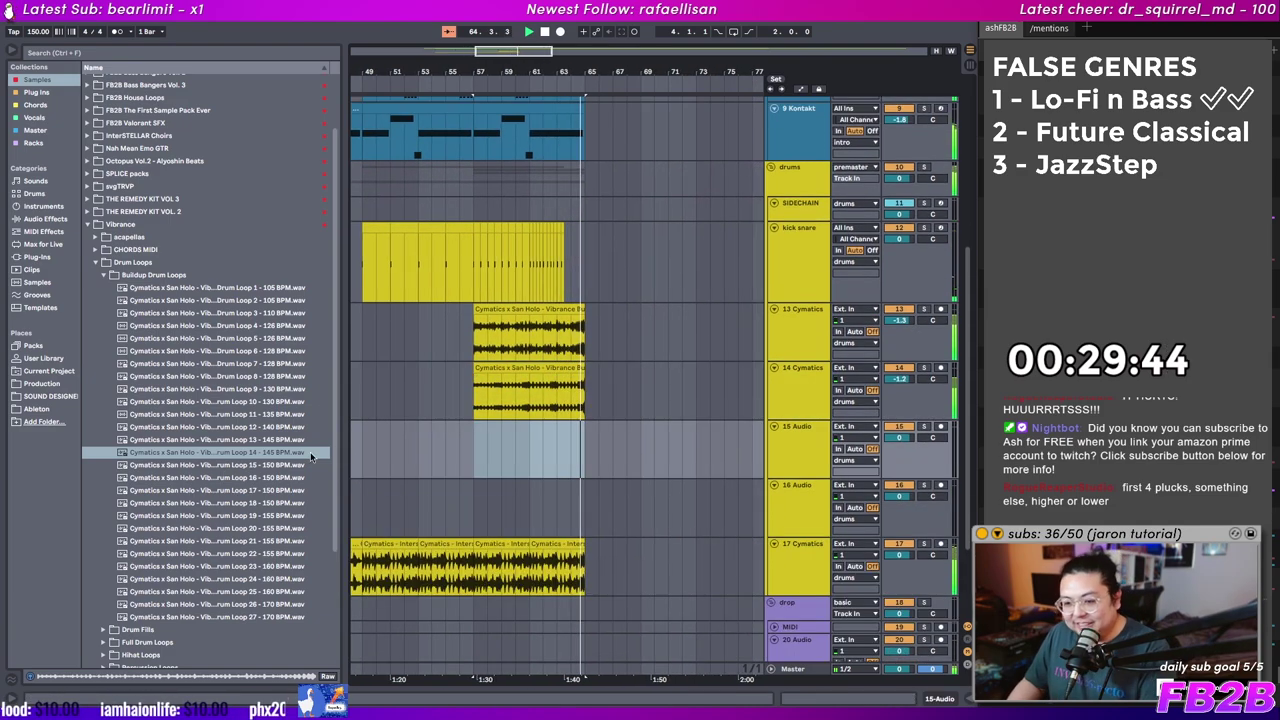
left_click_drag(232, 465, 424, 448)
Step: Switch to Splice and audition the BOS_MP_100 F#m clarinet loops in the clarinet search
key("alt+Tab")
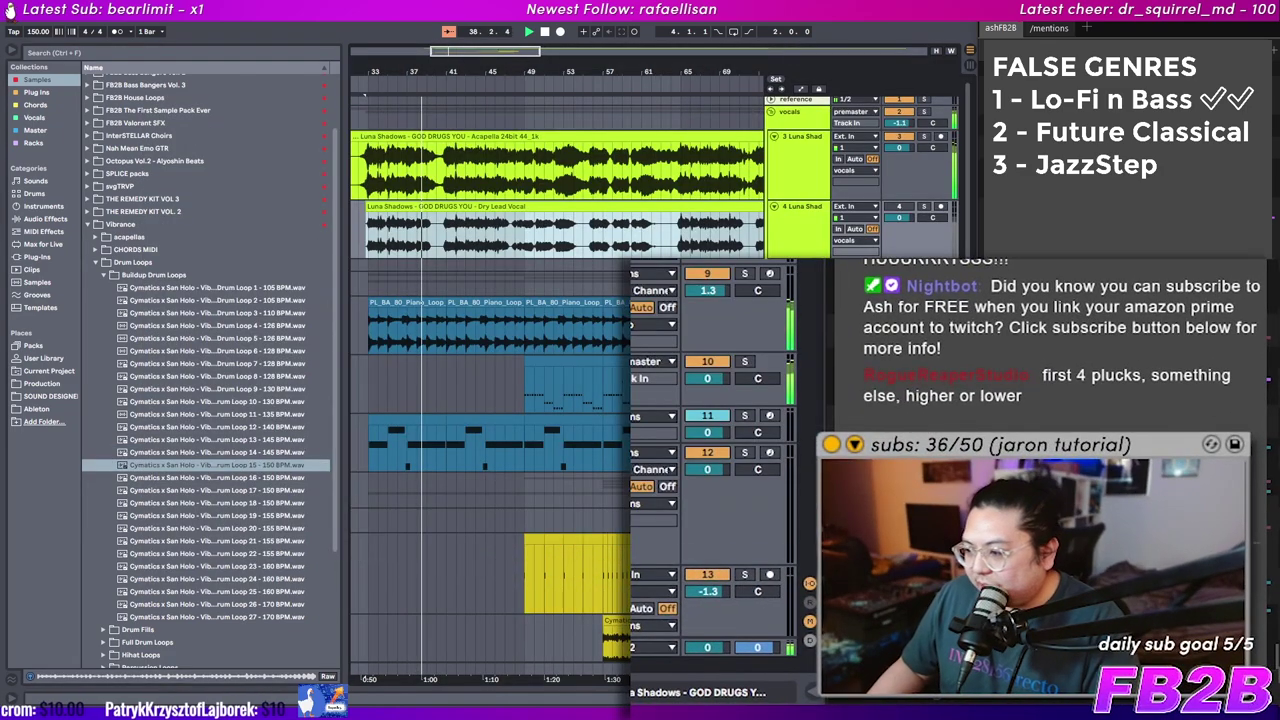
left_click_drag(528, 706, 528, 345)
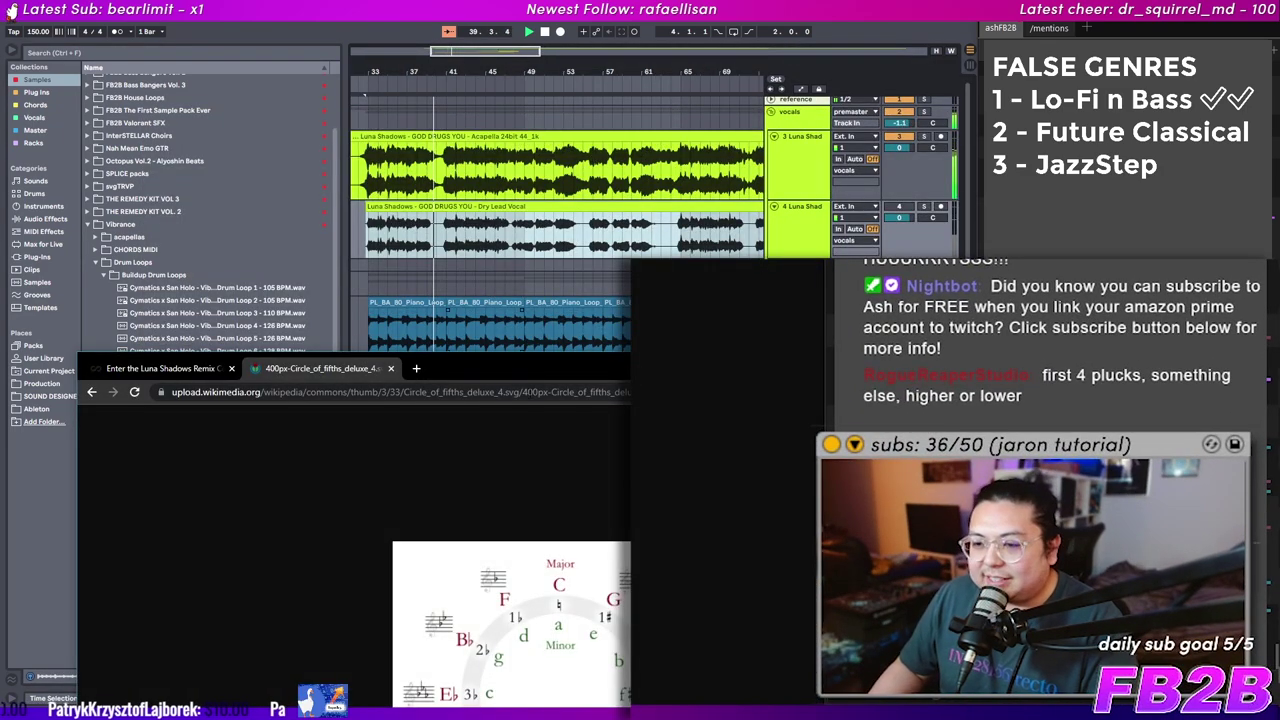
key("alt+Tab")
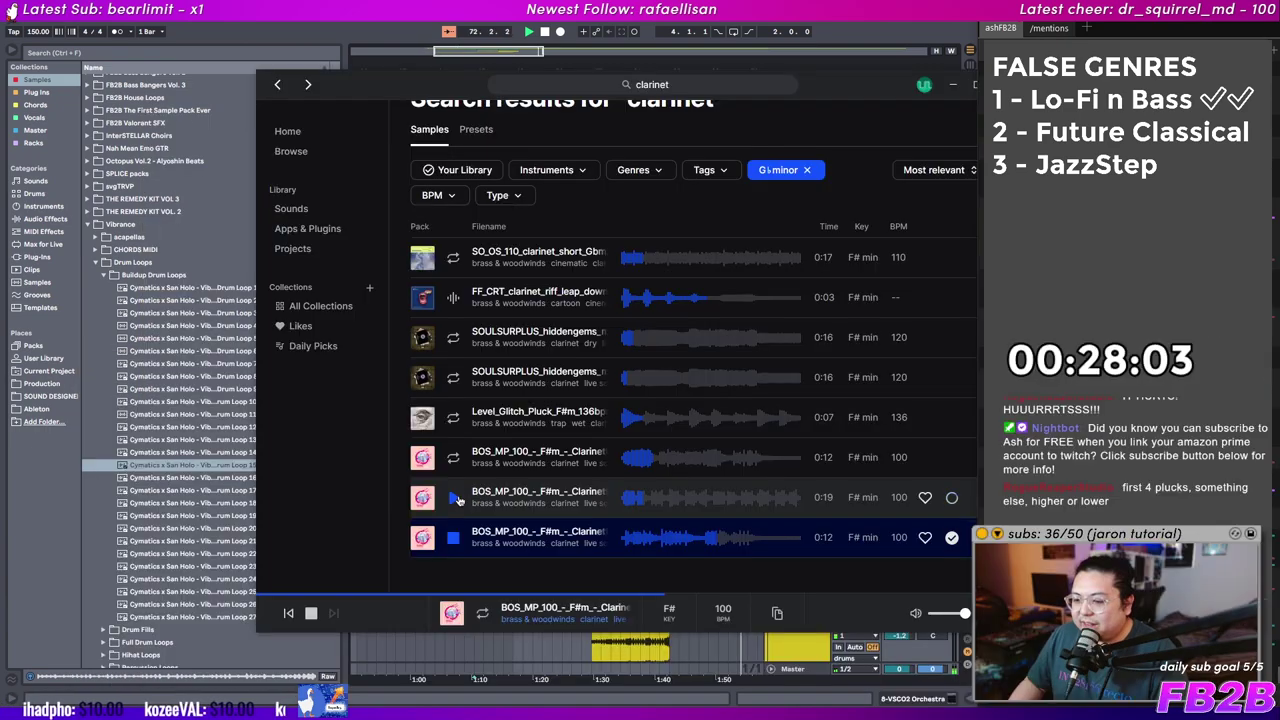
left_click(452, 500)
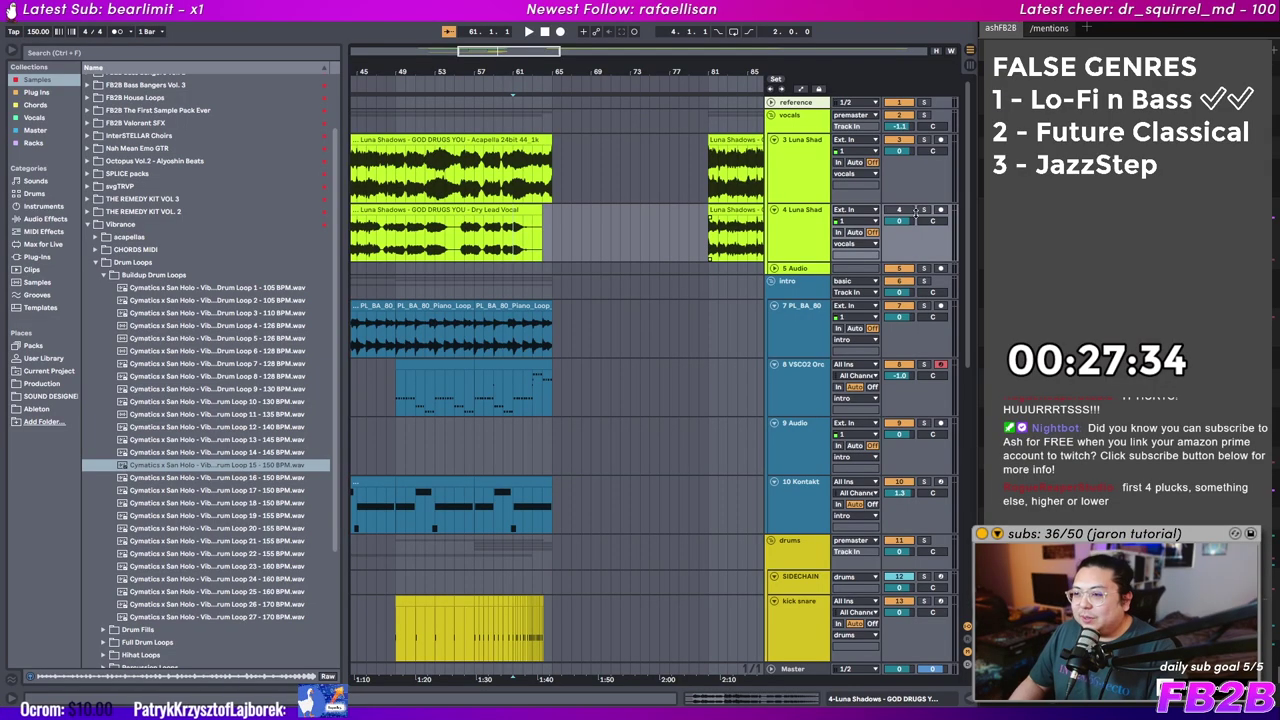
Step: Change the key filter of the clarinet search to F minor and audition the matching loops
left_click_drag(608, 272, 570, 248)
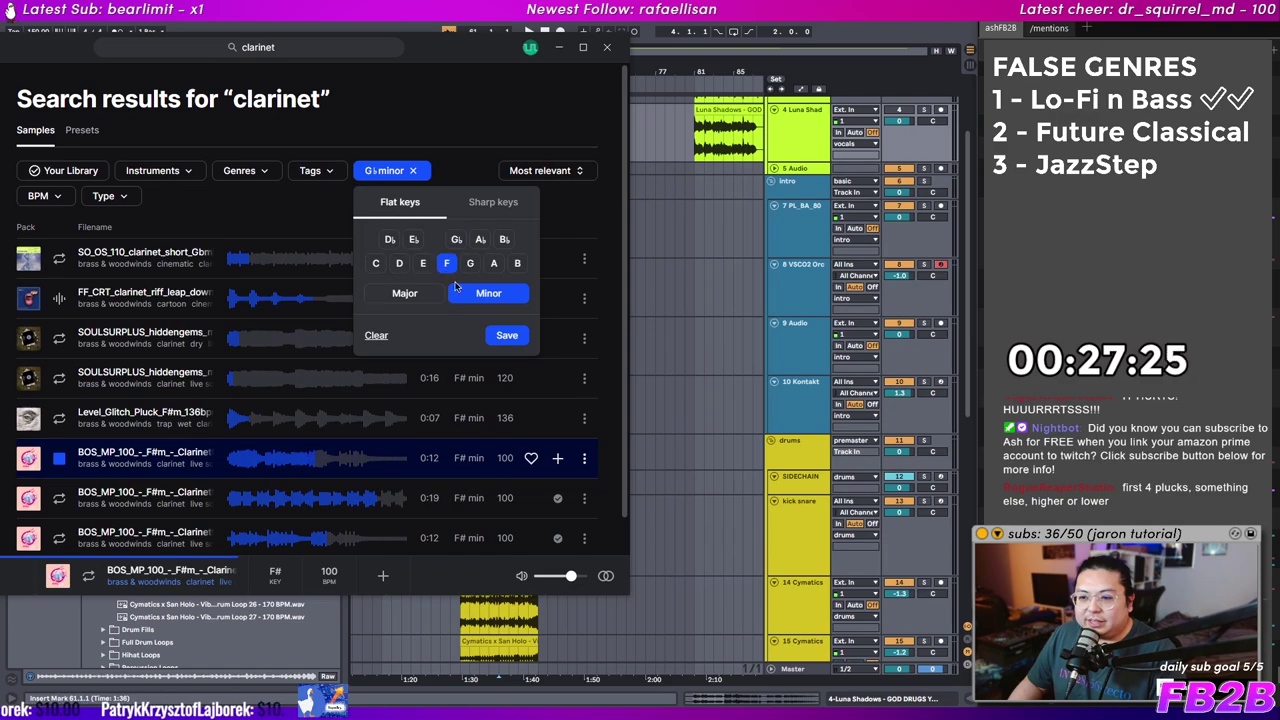
left_click(507, 335)
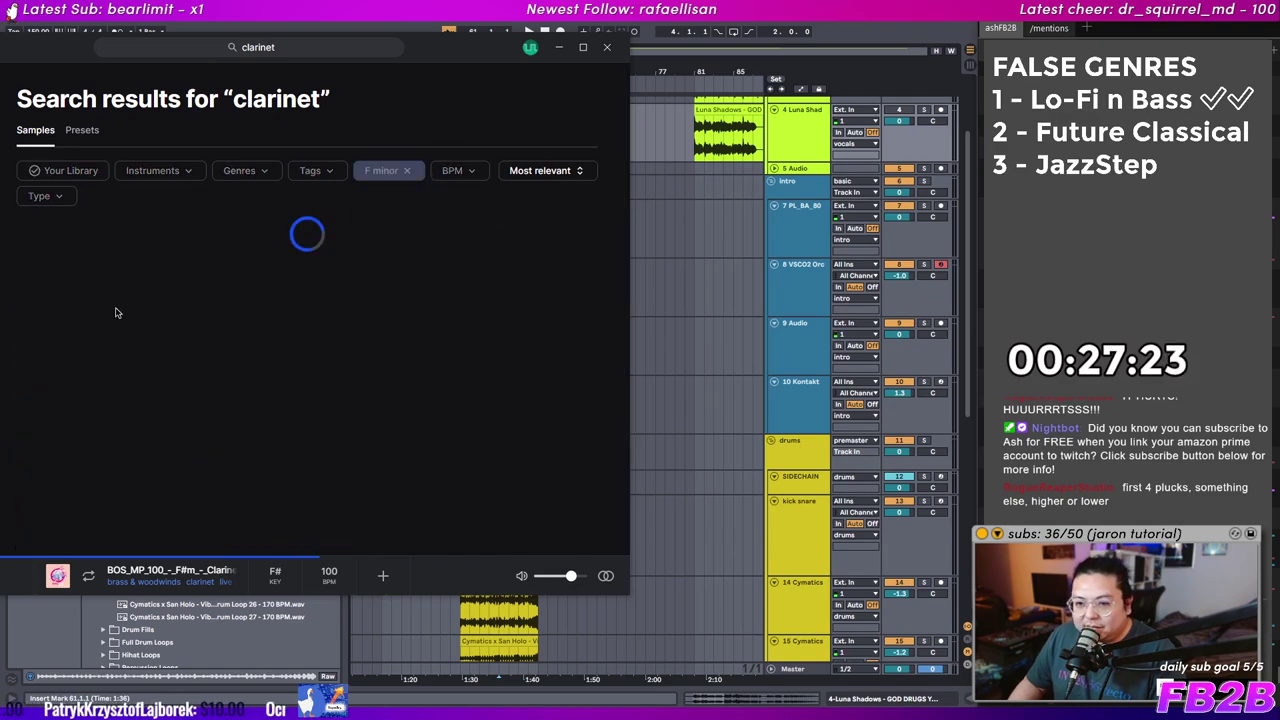
left_click(61, 299)
scroll(72, 384, "down", 5)
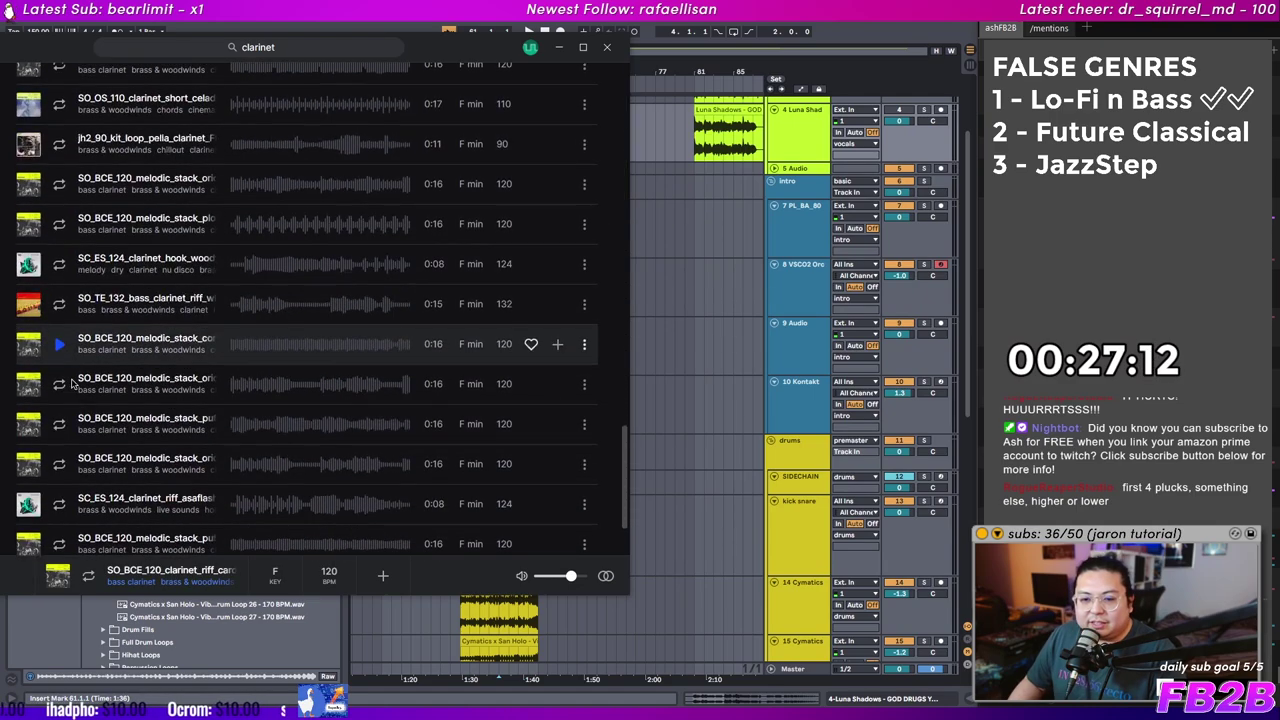
scroll(72, 385, "up", 2)
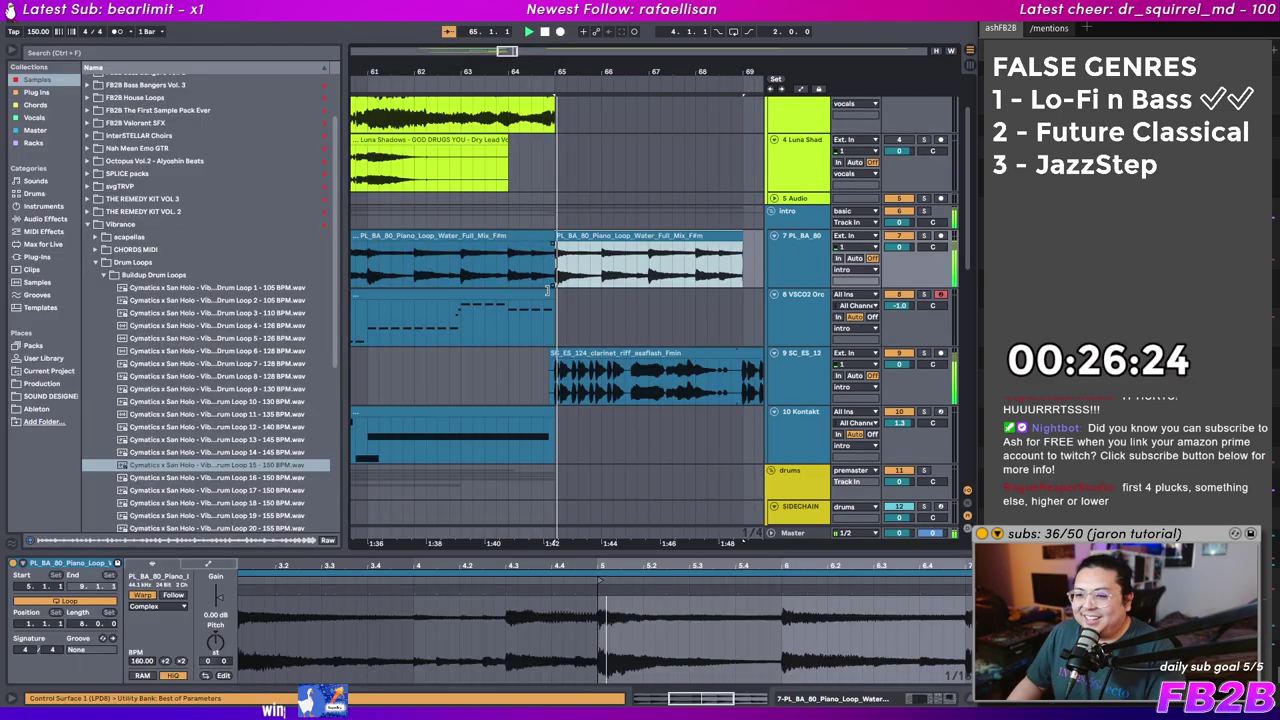
Step: Play the SC_ES_124 clarinet riff from several points around bars 66 and 67 against the piano loop
mouse_move(548, 290)
left_mouse_down()
mouse_move(531, 306)
mouse_move(527, 398)
mouse_move(527, 382)
mouse_move(509, 392)
left_mouse_up()
key("space")
left_click(564, 452)
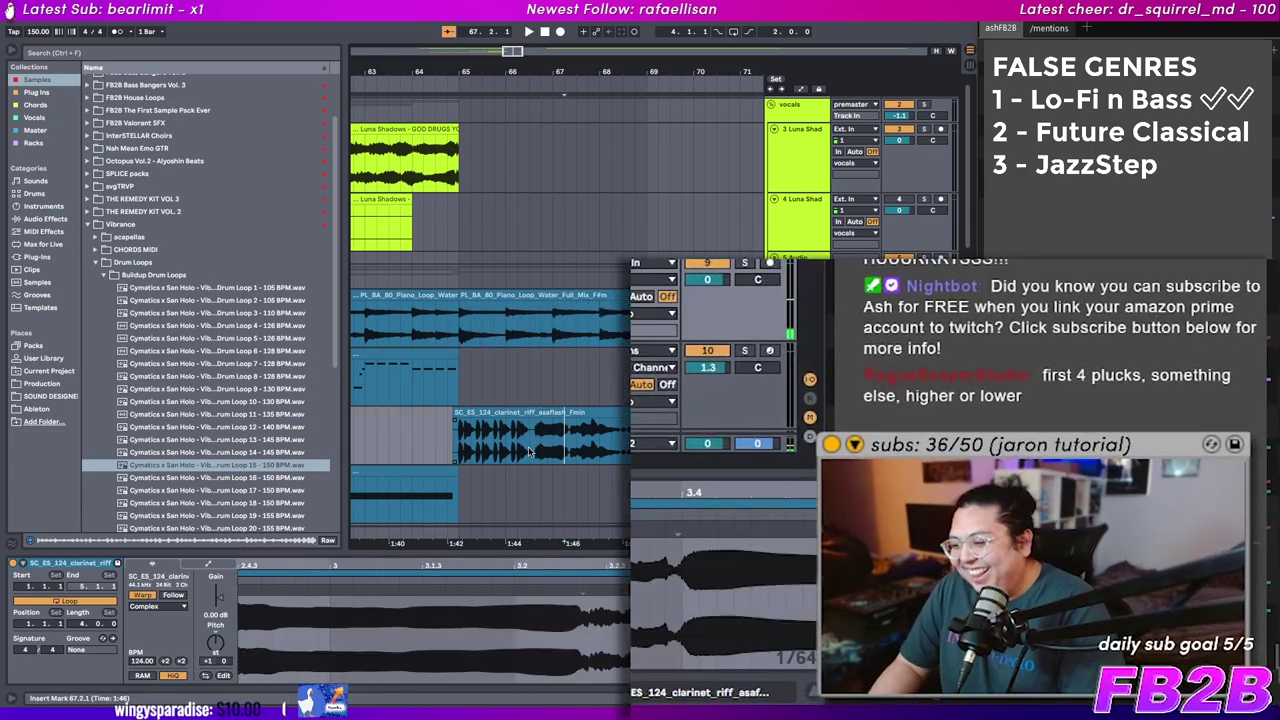
left_click(530, 452)
key("space")
key("space")
key("space")
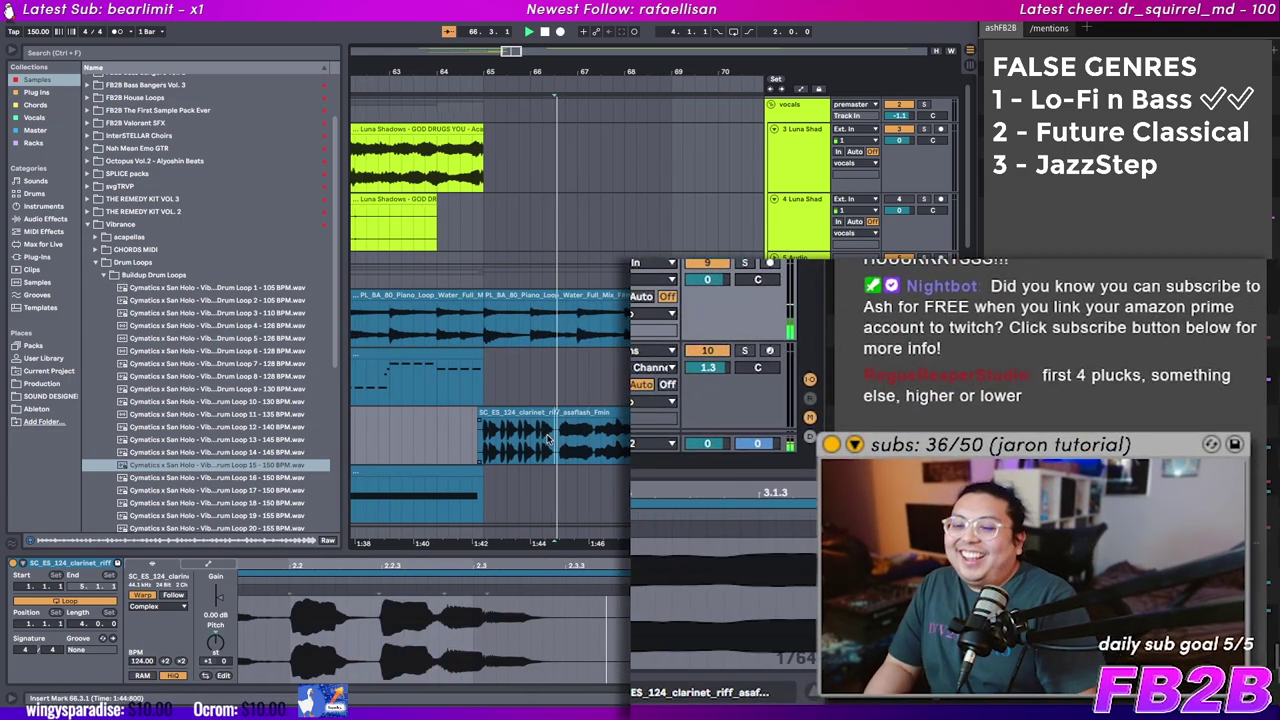
Step: Add MAutoPitch to the SC_ES_124 clarinet track with a Minor scale and close its window
scroll(547, 440, "down", 1)
key("shift+Tab")
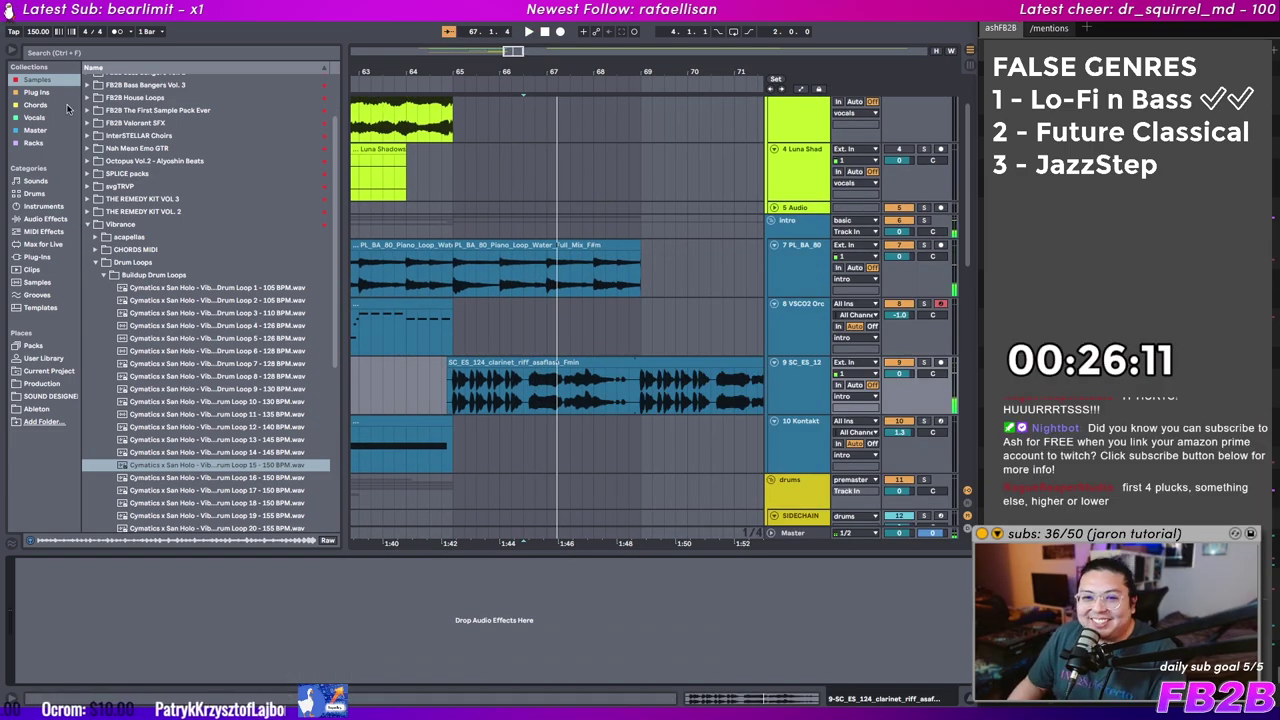
left_click(38, 92)
left_click(160, 90)
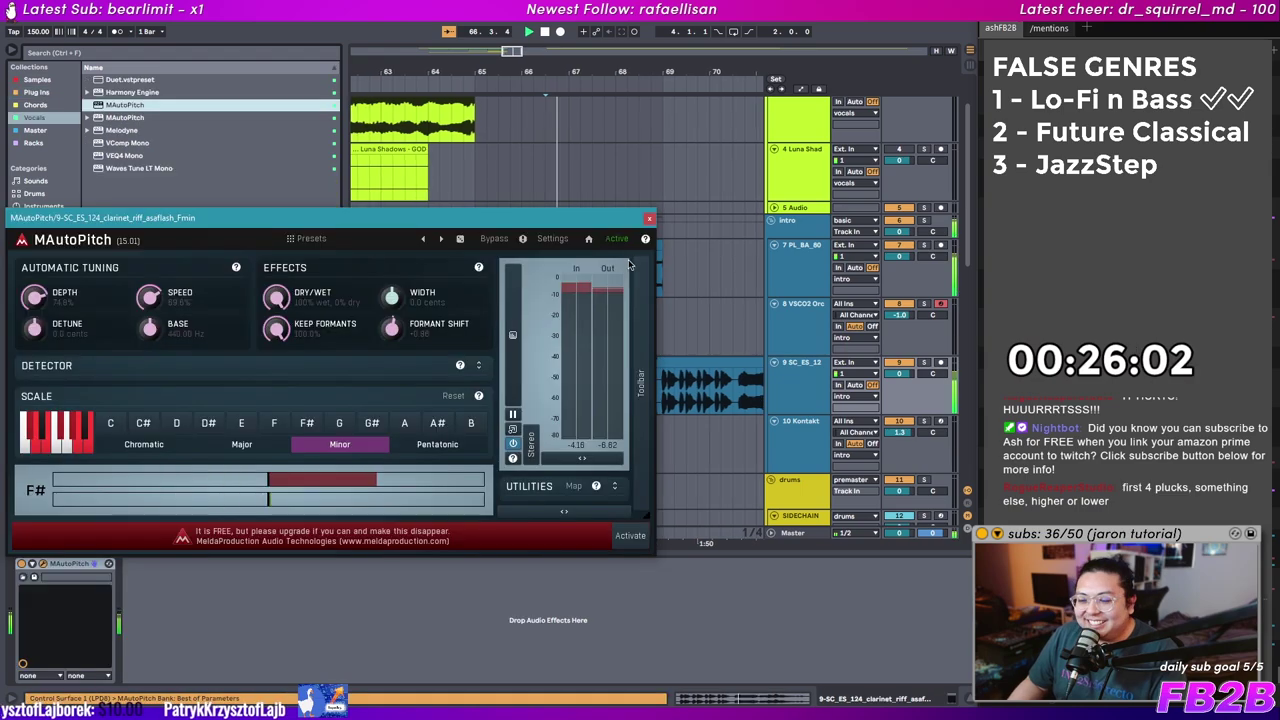
left_click(647, 214)
Step: Cut out the held-note section of the clarinet riff just before bar 67 and play back the edit
mouse_move(540, 353)
left_mouse_down()
mouse_move(562, 344)
mouse_move(556, 334)
left_mouse_up()
left_click(537, 332)
key("space")
key("space")
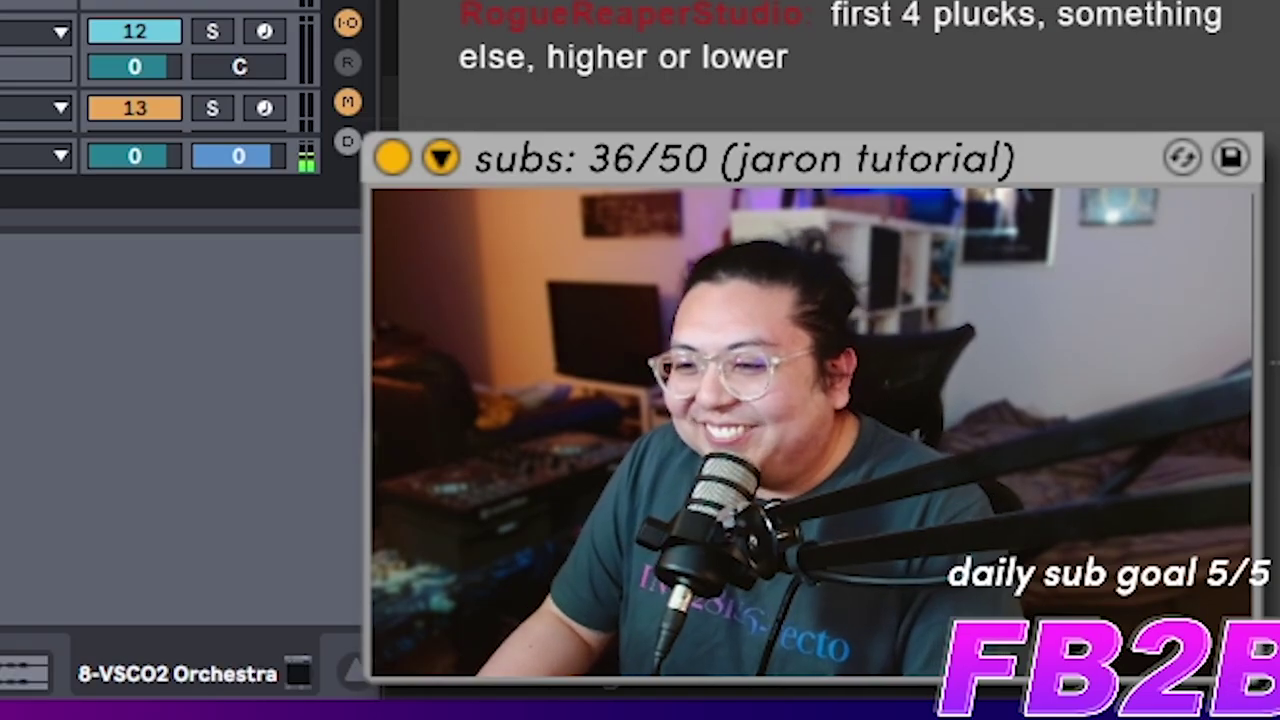
left_click(485, 320)
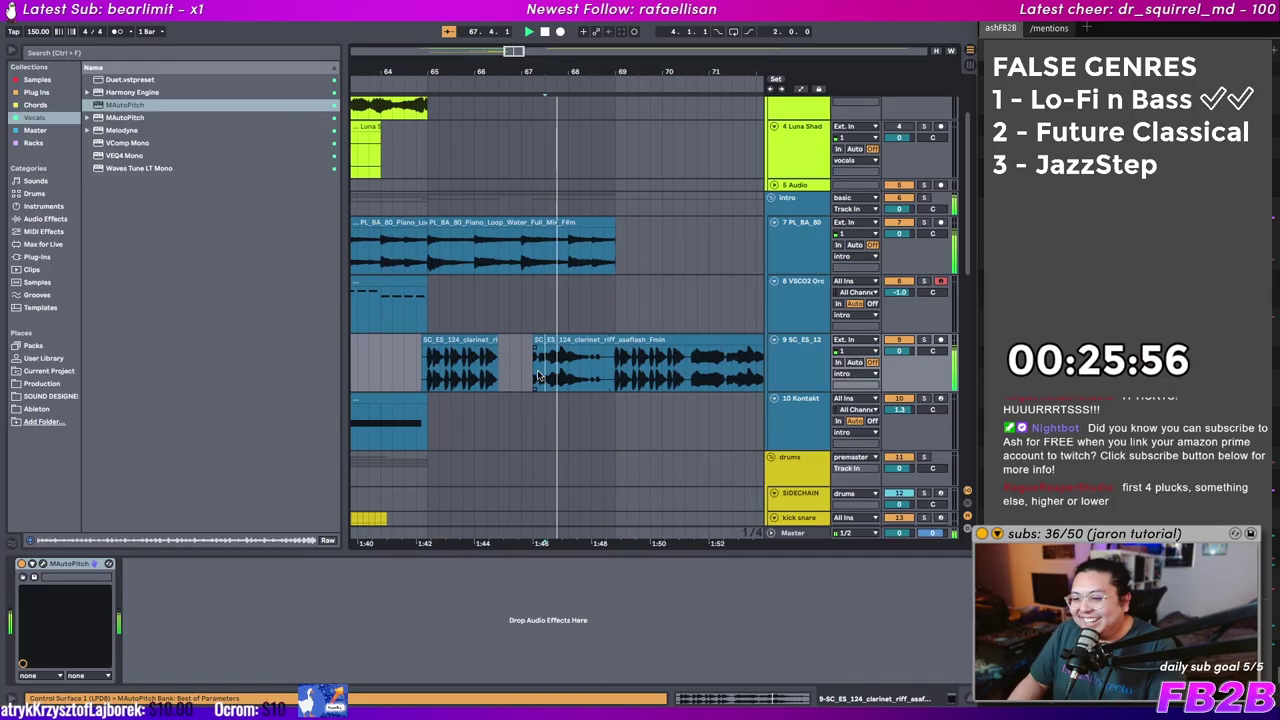
Step: Play the edited clarinet riff around bars 65 to 67 and set the clarinet search's key filter to G♭ minor
mouse_move(569, 373)
left_mouse_down()
mouse_move(626, 373)
mouse_move(550, 374)
mouse_move(561, 372)
left_mouse_up()
key("space")
key("space")
key("space")
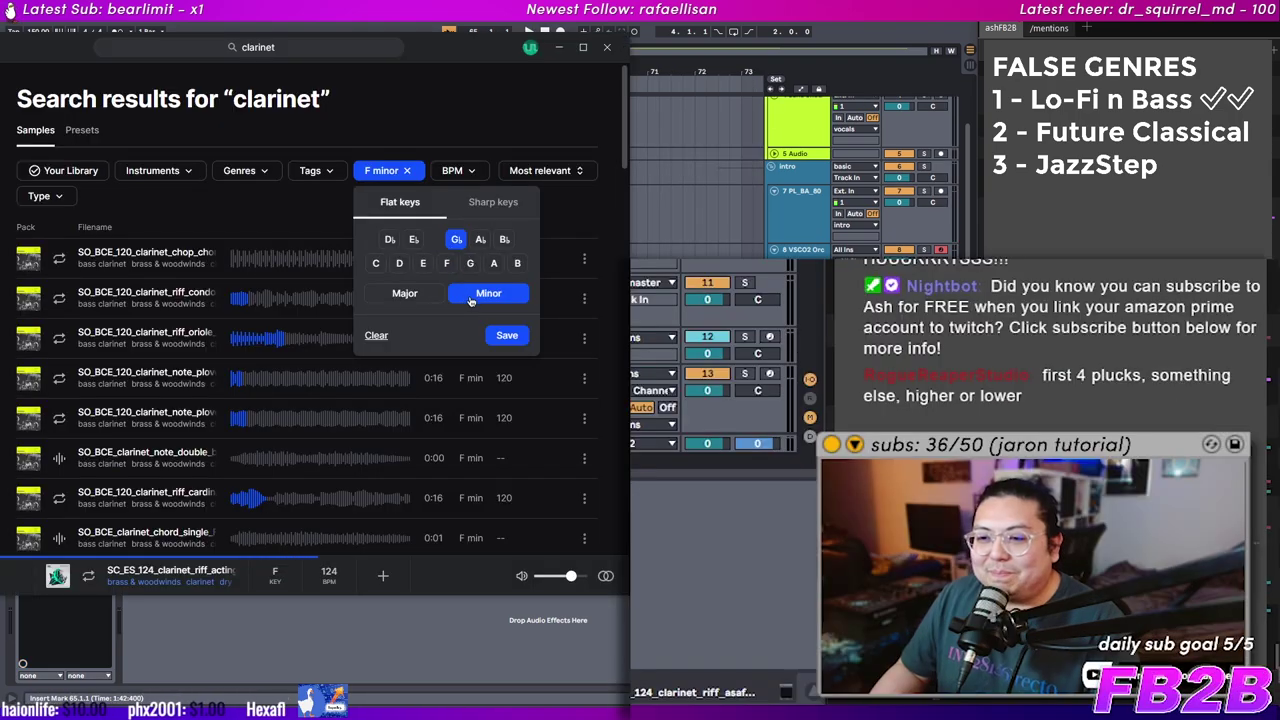
left_click(505, 334)
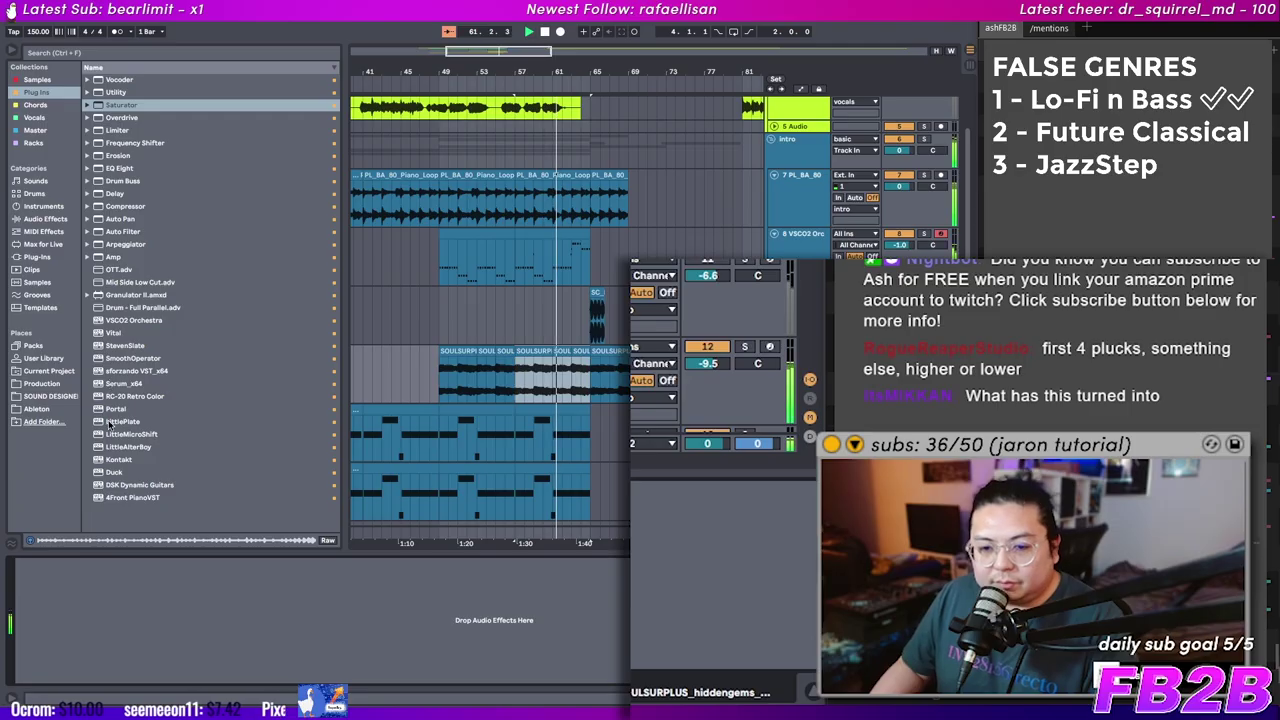
Step: Add LittlePlate to the SOULSURPLUS clarinet loop track, close its window and play the transition into bar 65
left_click_drag(123, 421, 201, 618)
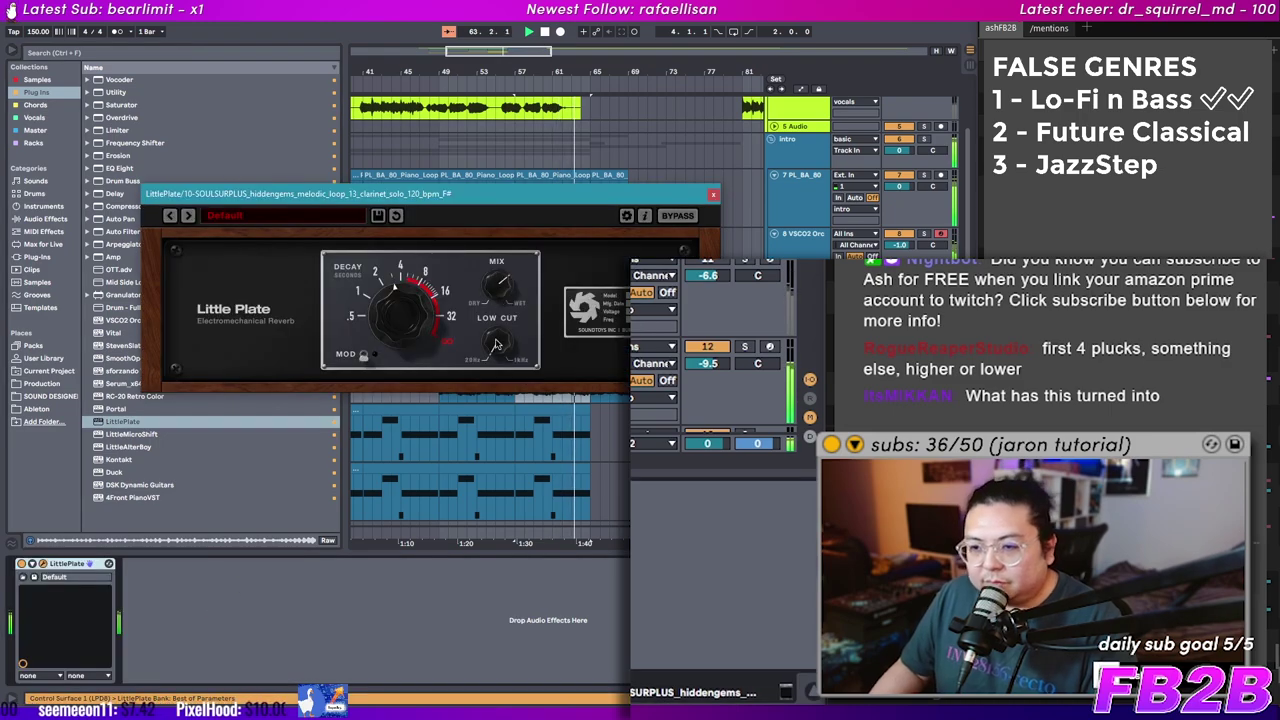
left_click(715, 196)
left_click_drag(628, 370, 547, 390)
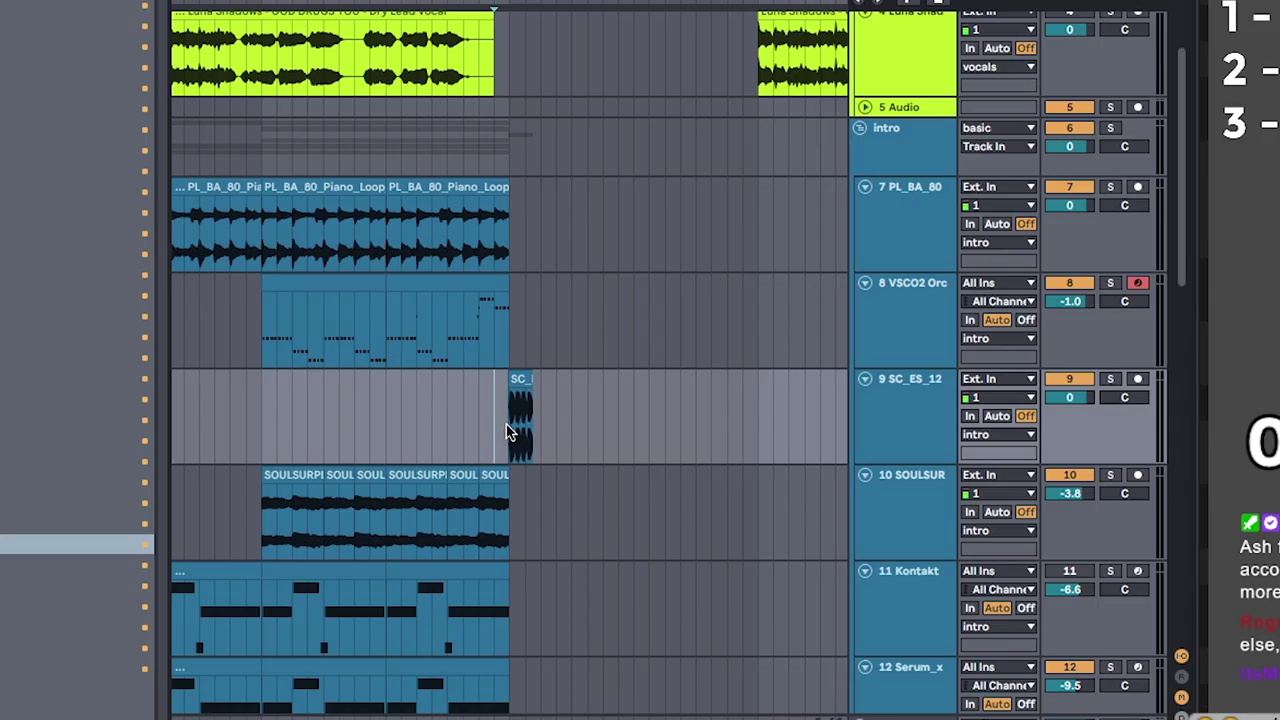
key("space")
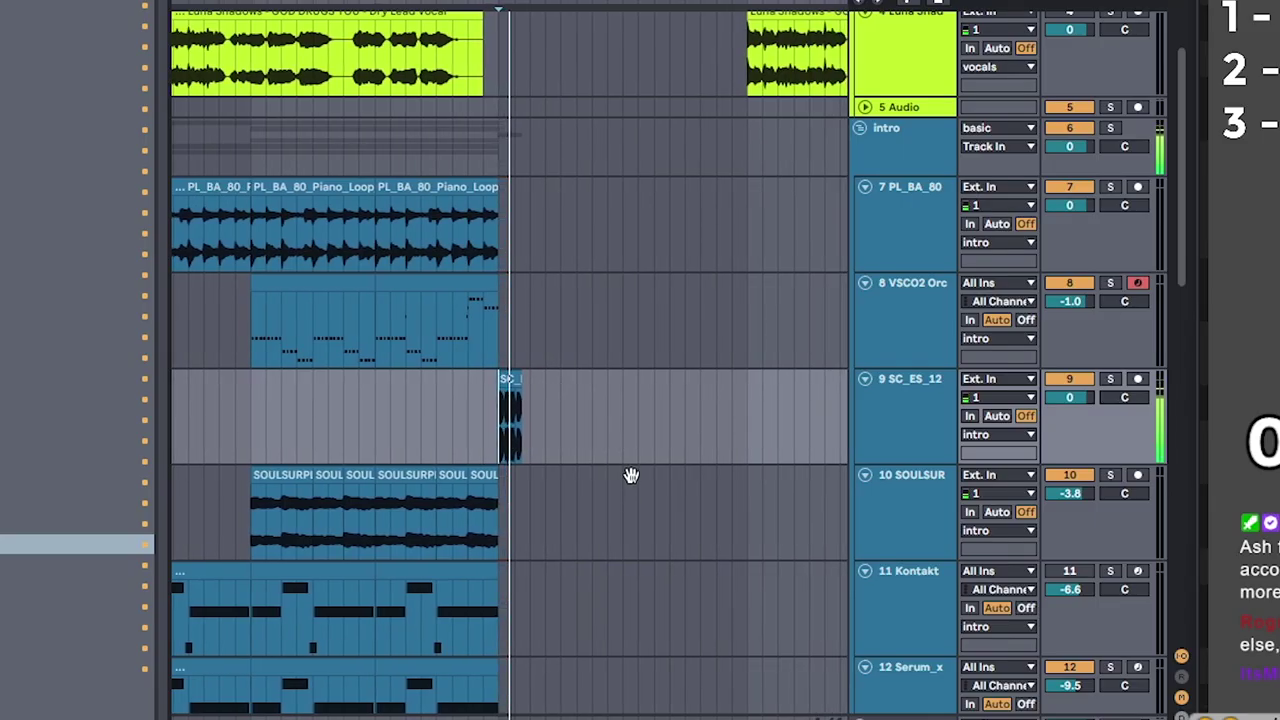
Step: Stretch the SC_ES_124 clarinet riff at bar 65 to half speed by changing its clip tempo
left_click_drag(631, 477, 714, 350)
scroll(594, 254, "up", 5)
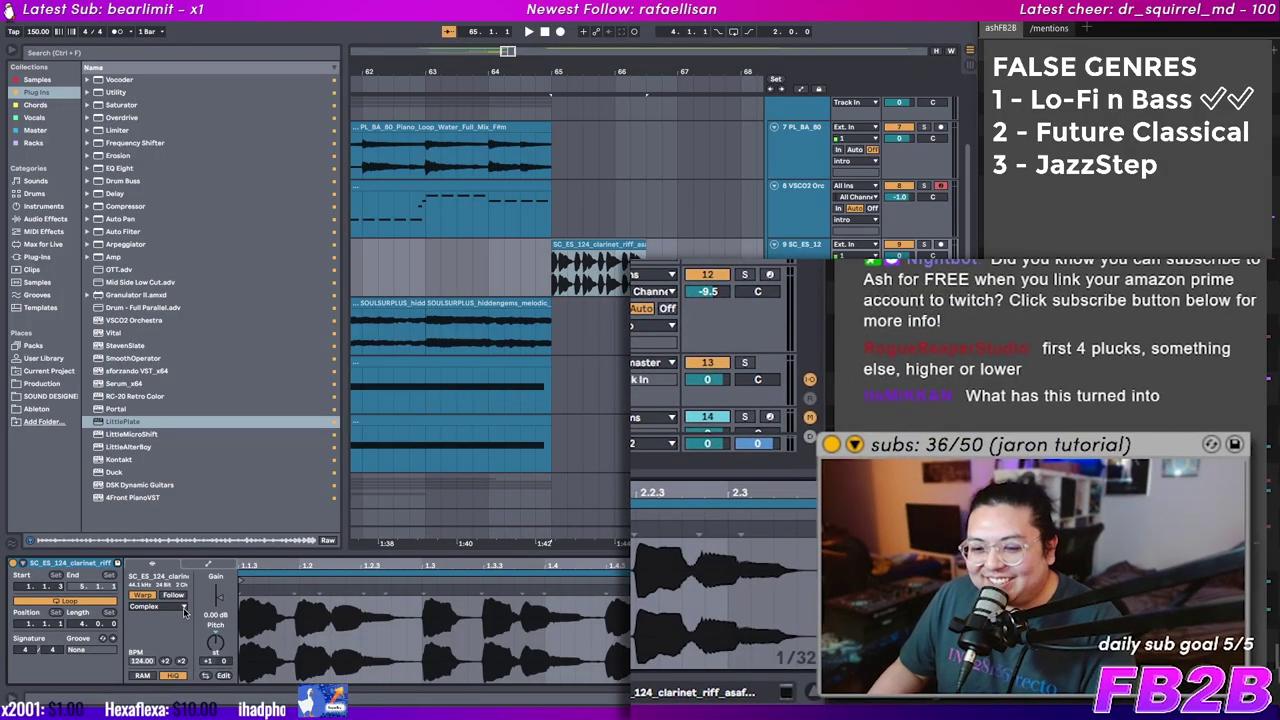
left_click(165, 662)
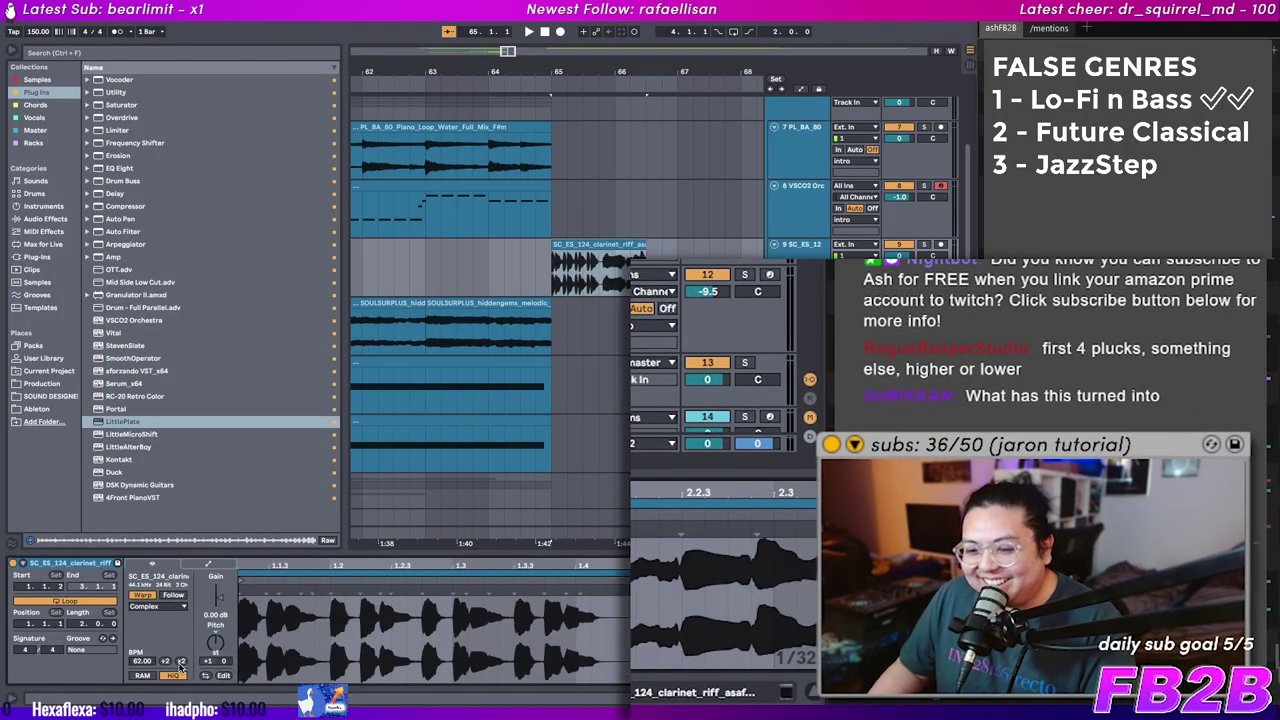
left_click(181, 663)
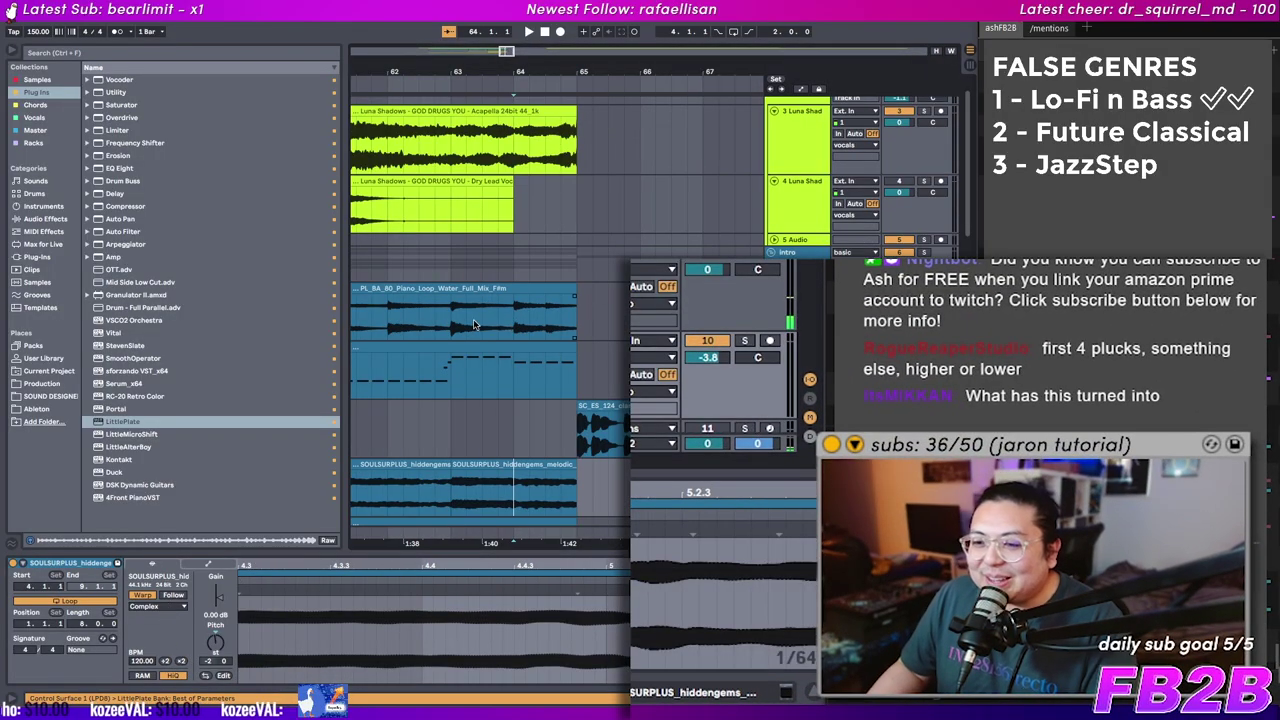
Step: Copy a one-beat slice of the piano loop at bar 63 to bar 65, duplicate it three times and play it
mouse_move(453, 325)
left_mouse_down()
mouse_move(489, 329)
mouse_move(470, 329)
left_mouse_up()
key("ctrl+c")
left_click(574, 328)
key("ctrl+v")
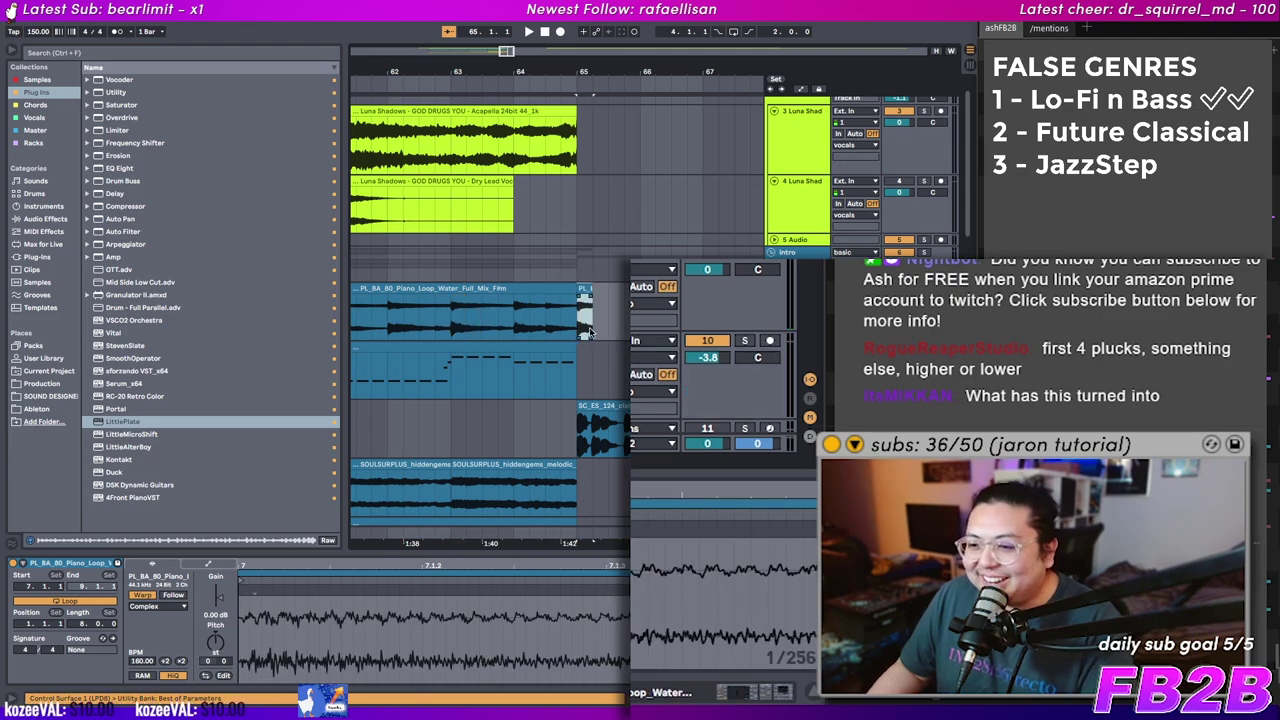
key("ctrl+d")
key("ctrl+d")
key("ctrl+d")
key("space")
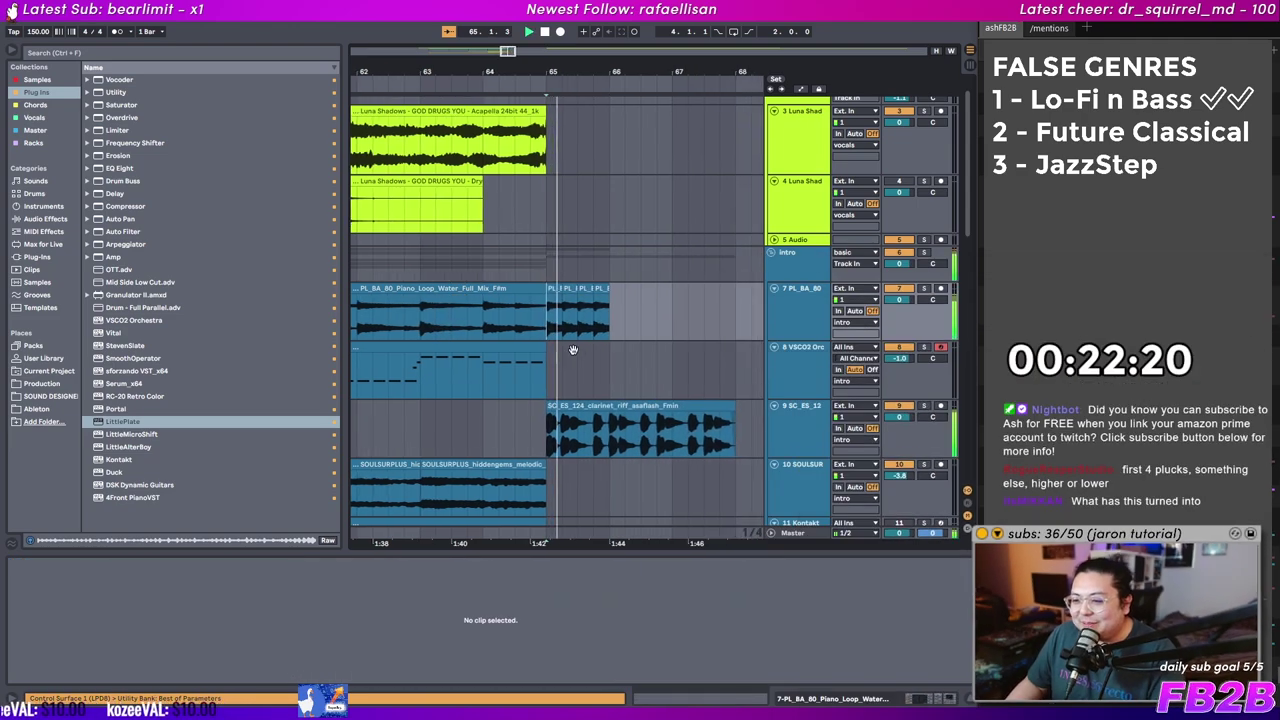
Step: Delete the three duplicated piano slices from 65.2.1 to 66.1.1
left_click_drag(571, 350, 606, 281)
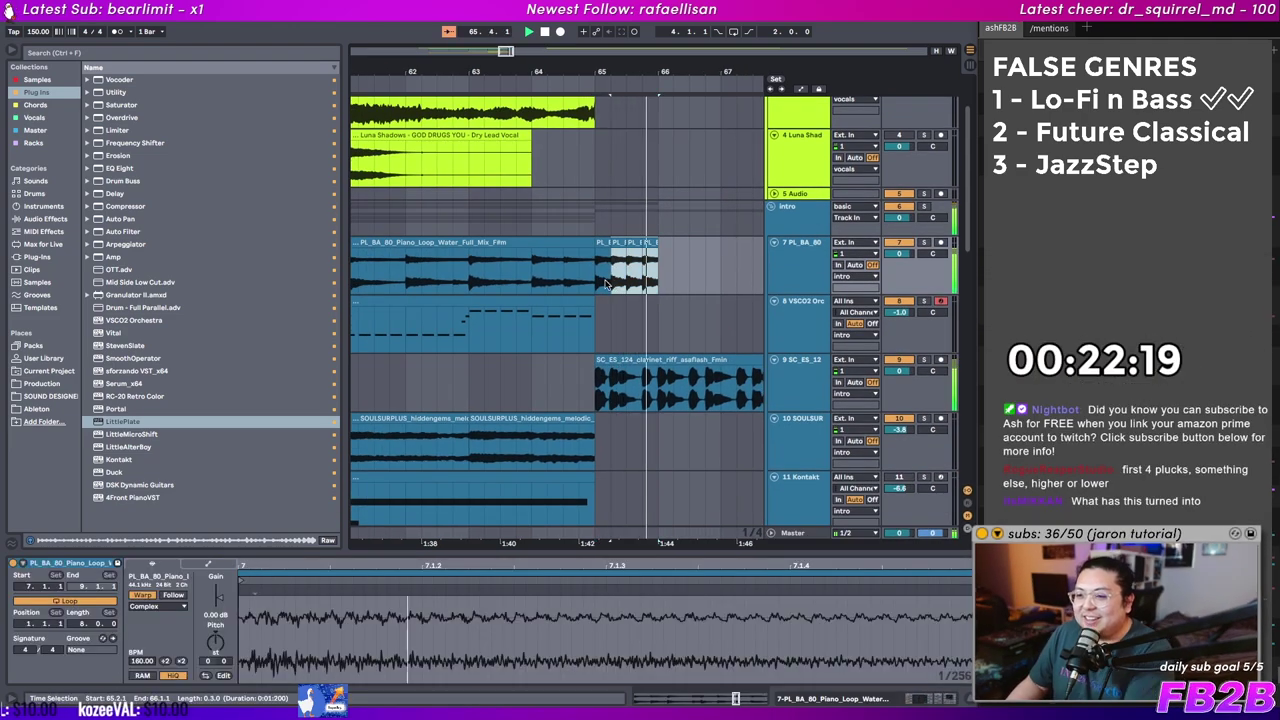
key("Delete")
left_click_drag(618, 68, 618, 55)
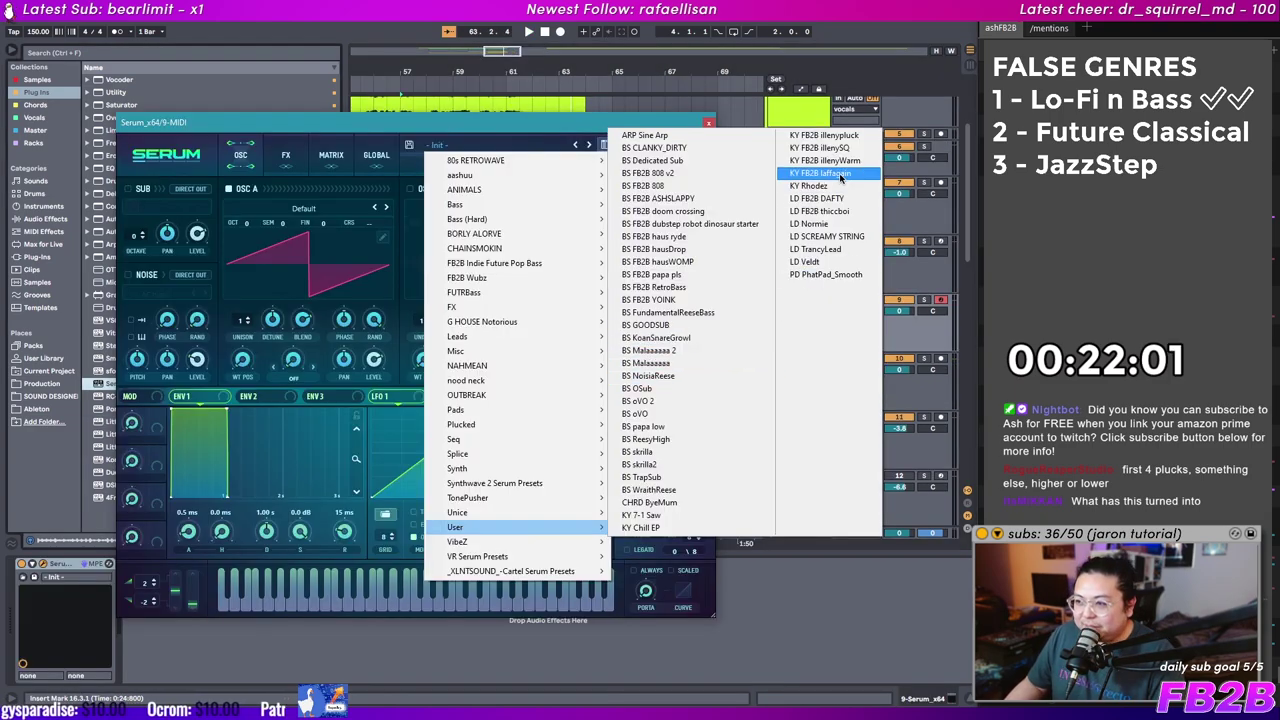
Step: Load the KY FB2B laffagain preset in Serum, close its window and play the Serum chords around bar 65
left_click(840, 174)
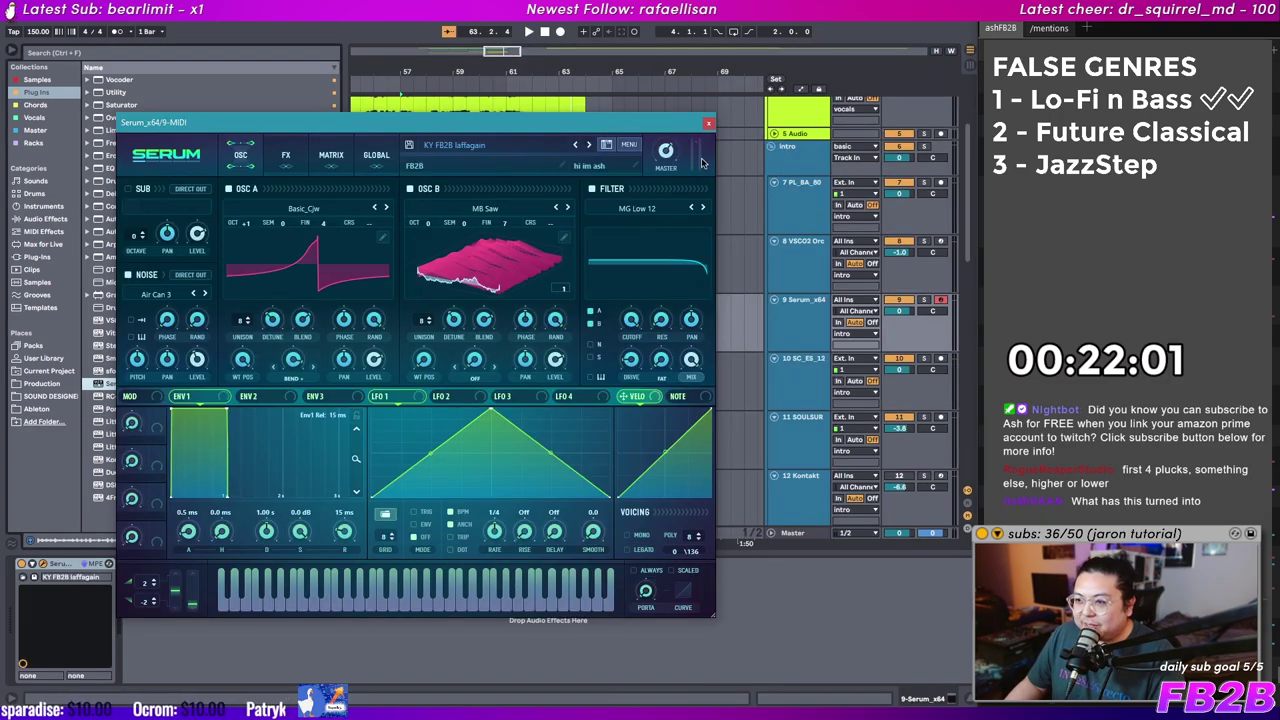
left_click(708, 123)
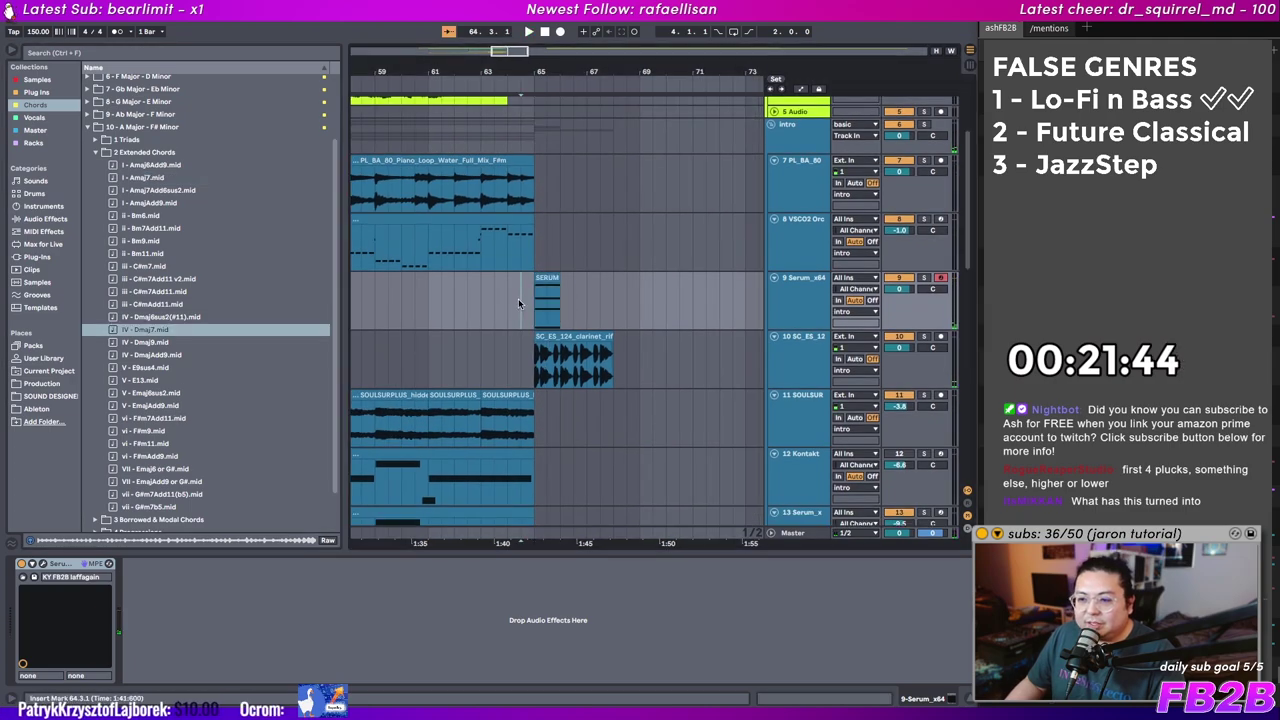
key("space")
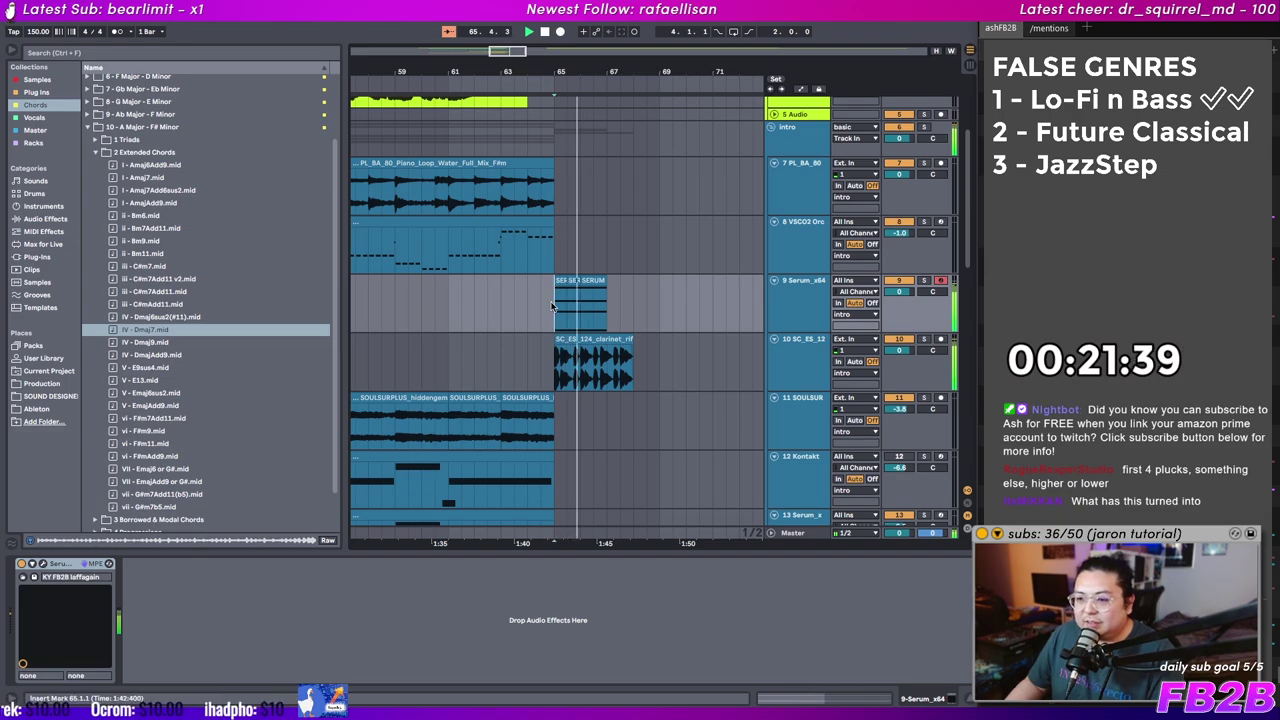
left_click(541, 311)
key("space")
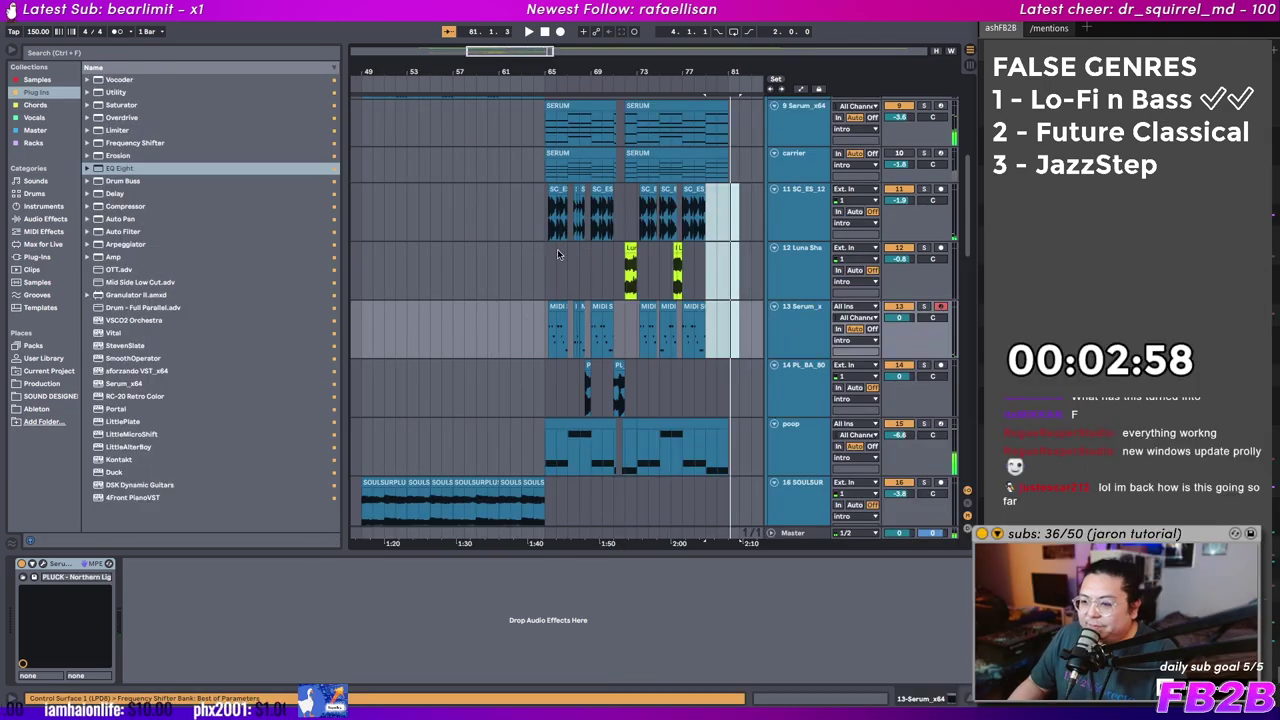
Step: Browse the violin samples in G♭ minor, move the sample library aside and open the clarinet clip at bar 65
left_click(557, 249)
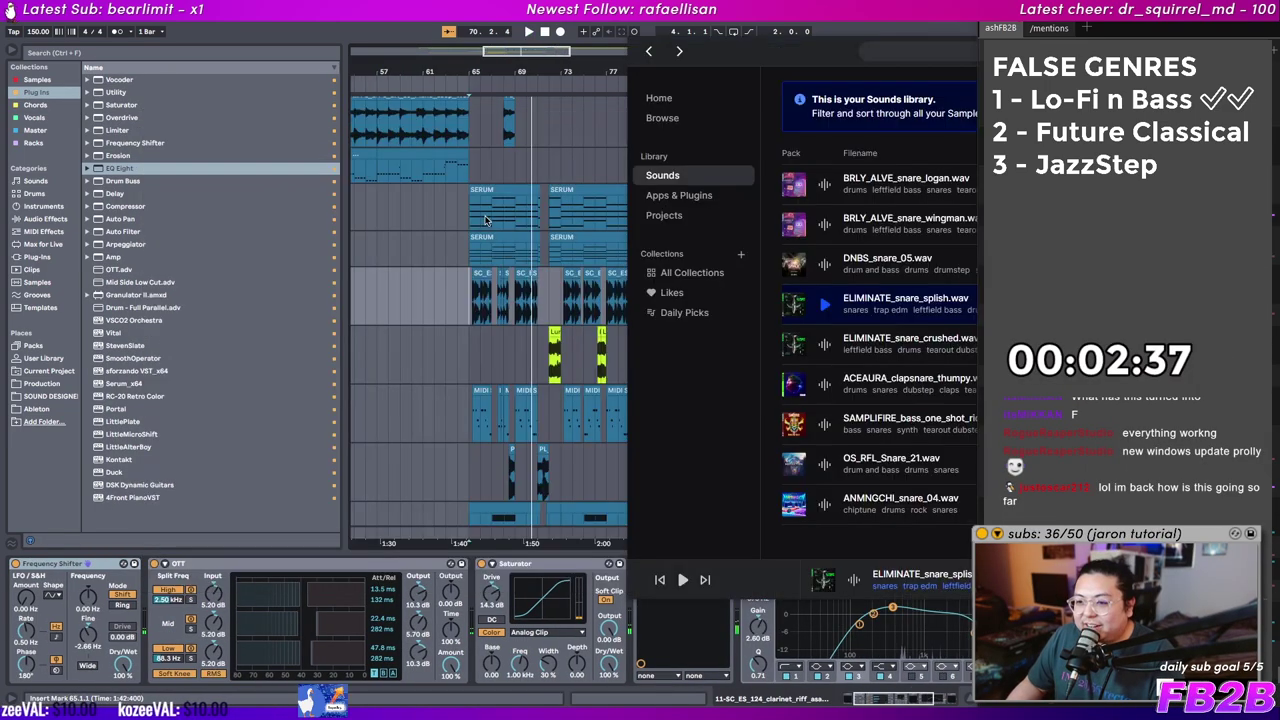
scroll(898, 347, "up", 3)
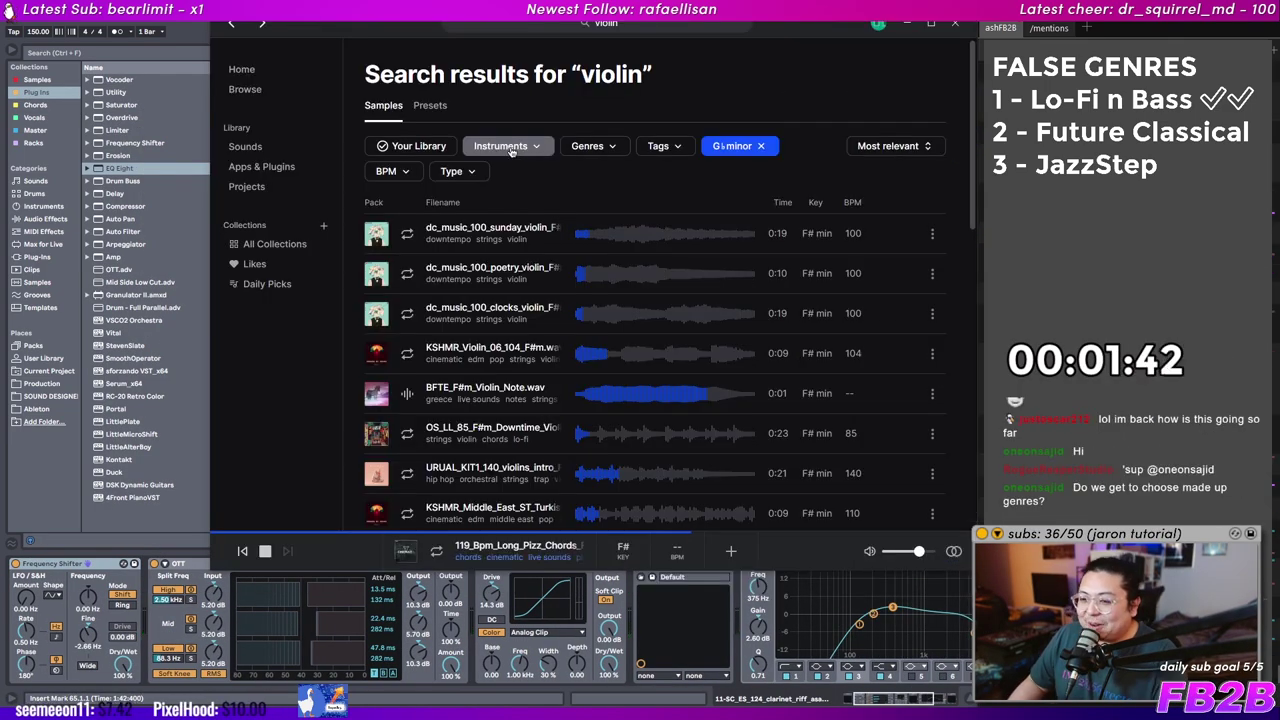
scroll(574, 309, "down", 8)
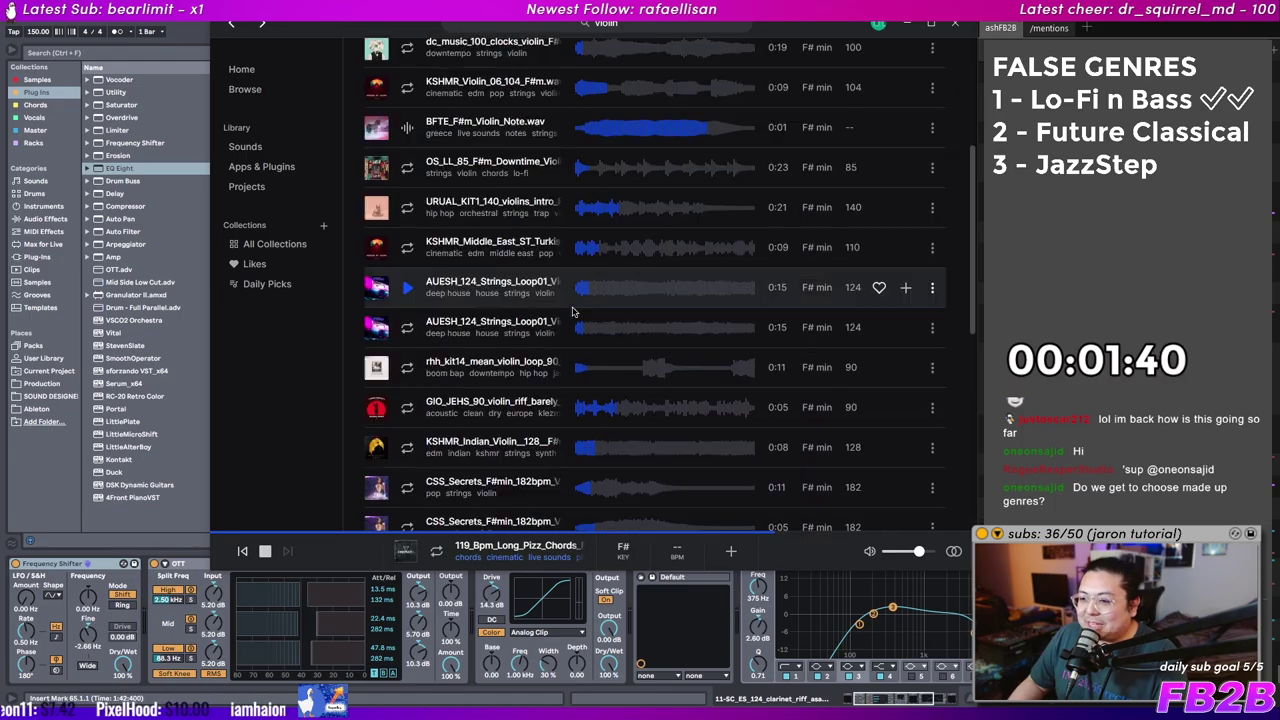
scroll(556, 365, "up", 7)
scroll(550, 363, "up", 2)
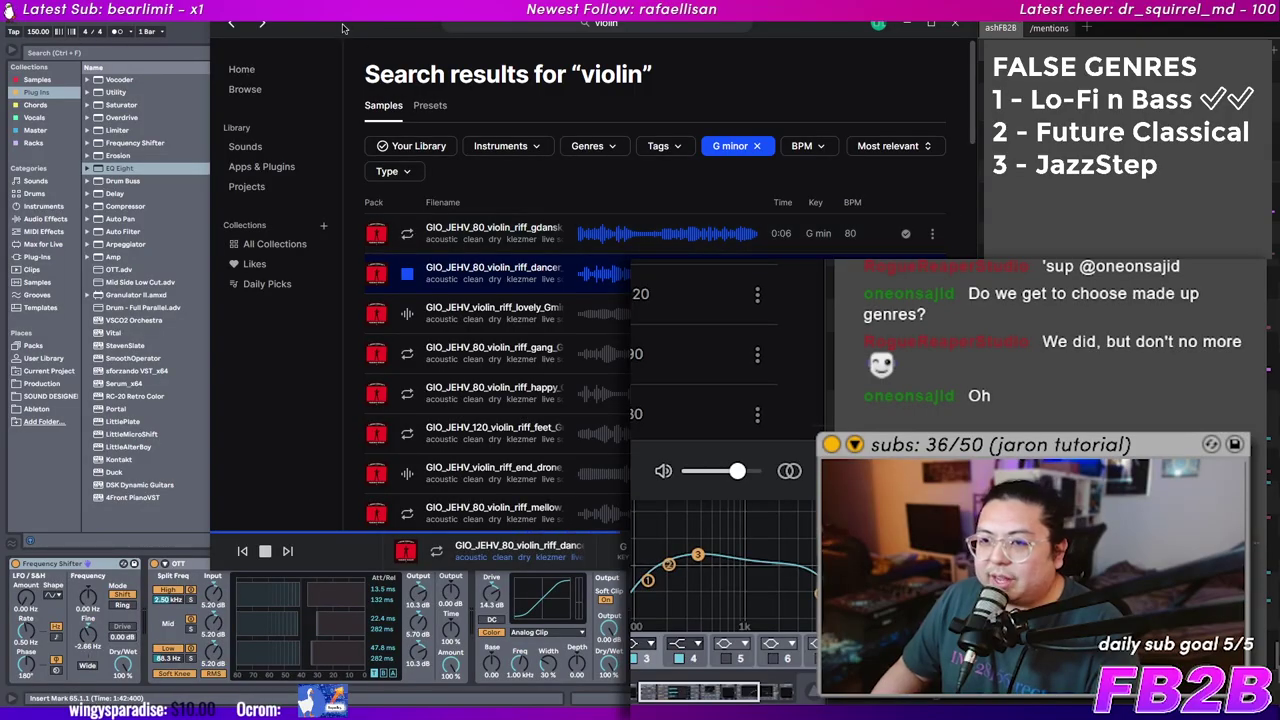
left_click_drag(342, 28, 754, 38)
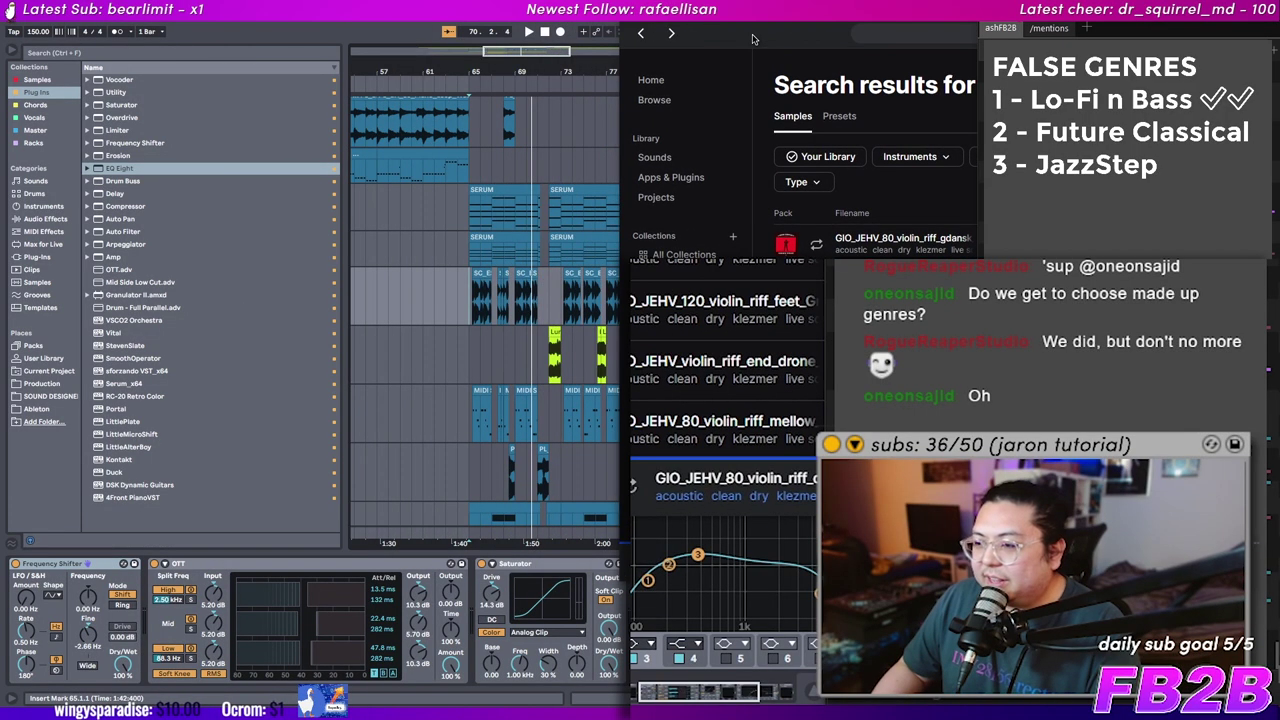
double_click(481, 292)
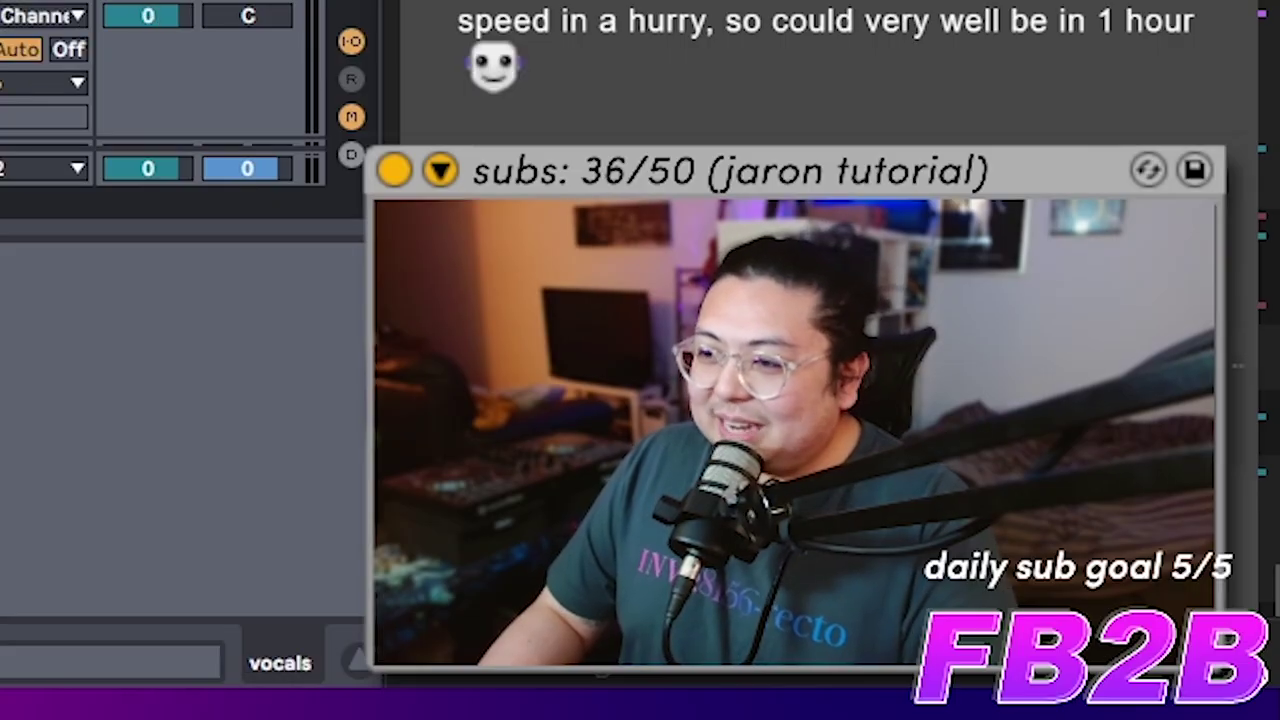
scroll(163, 72, "down", 10)
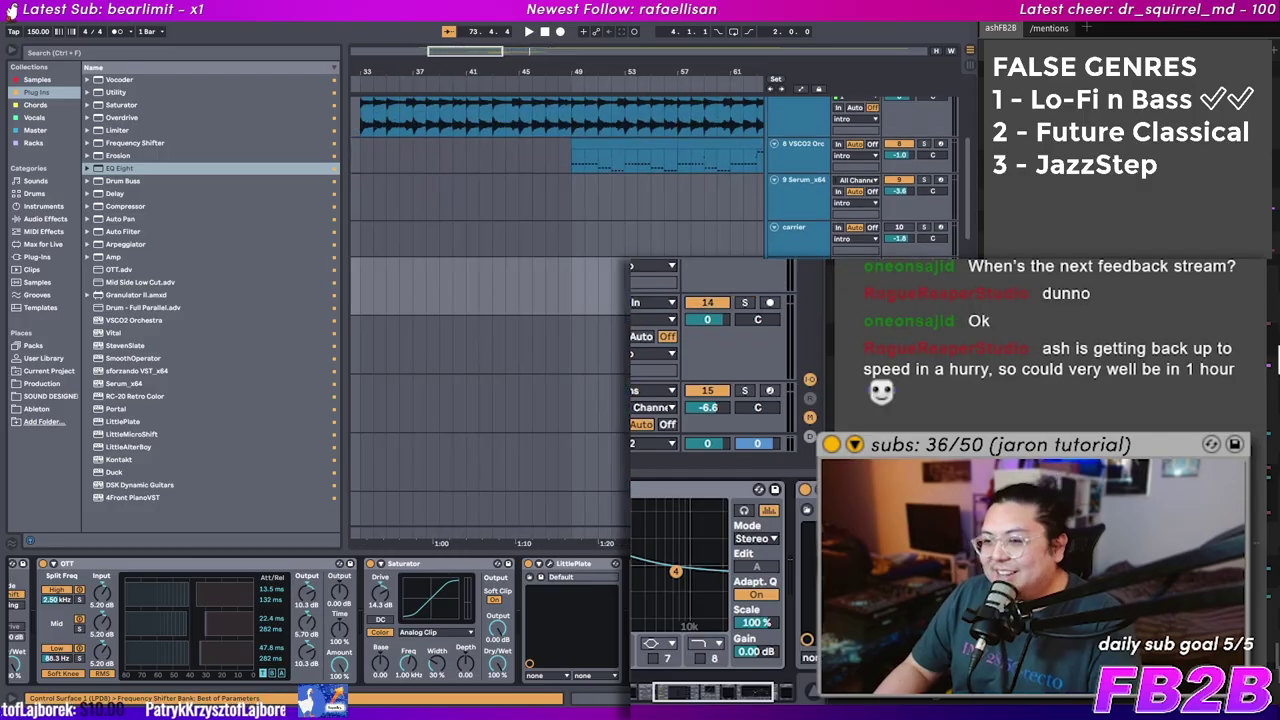
left_click_drag(427, 102, 577, 126)
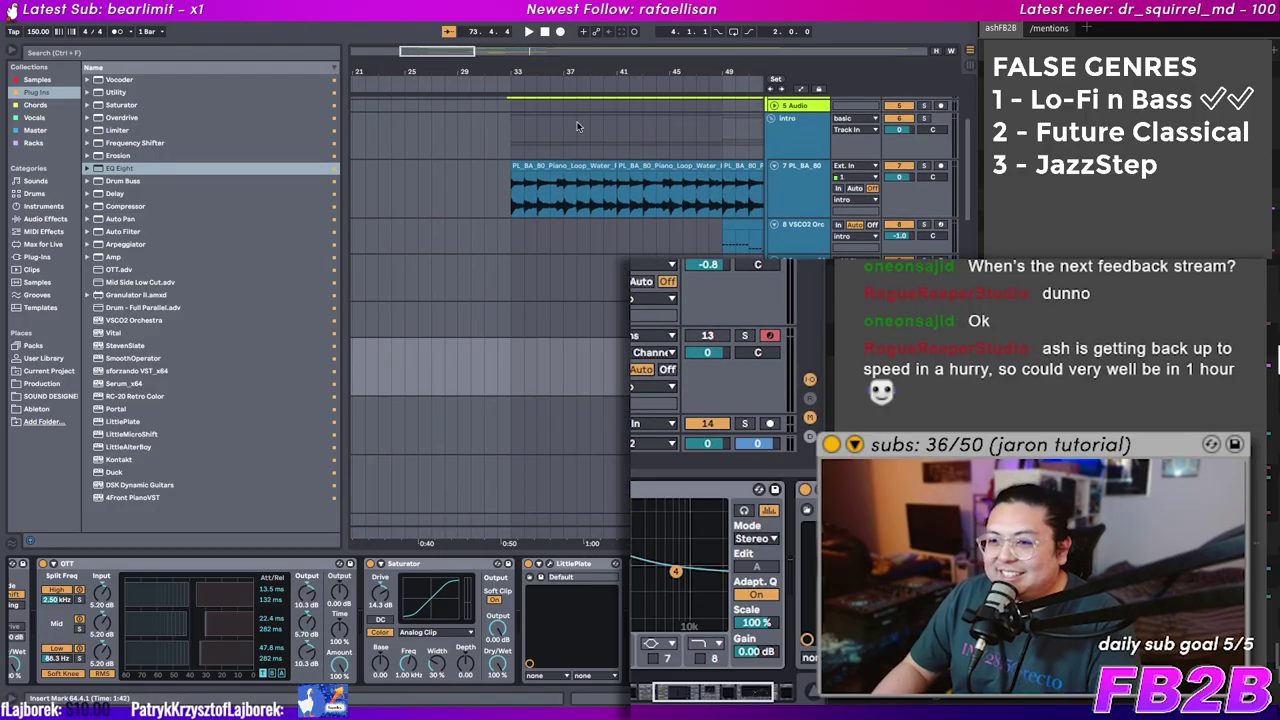
left_click_drag(609, 70, 604, 32)
left_click_drag(612, 194, 393, 354)
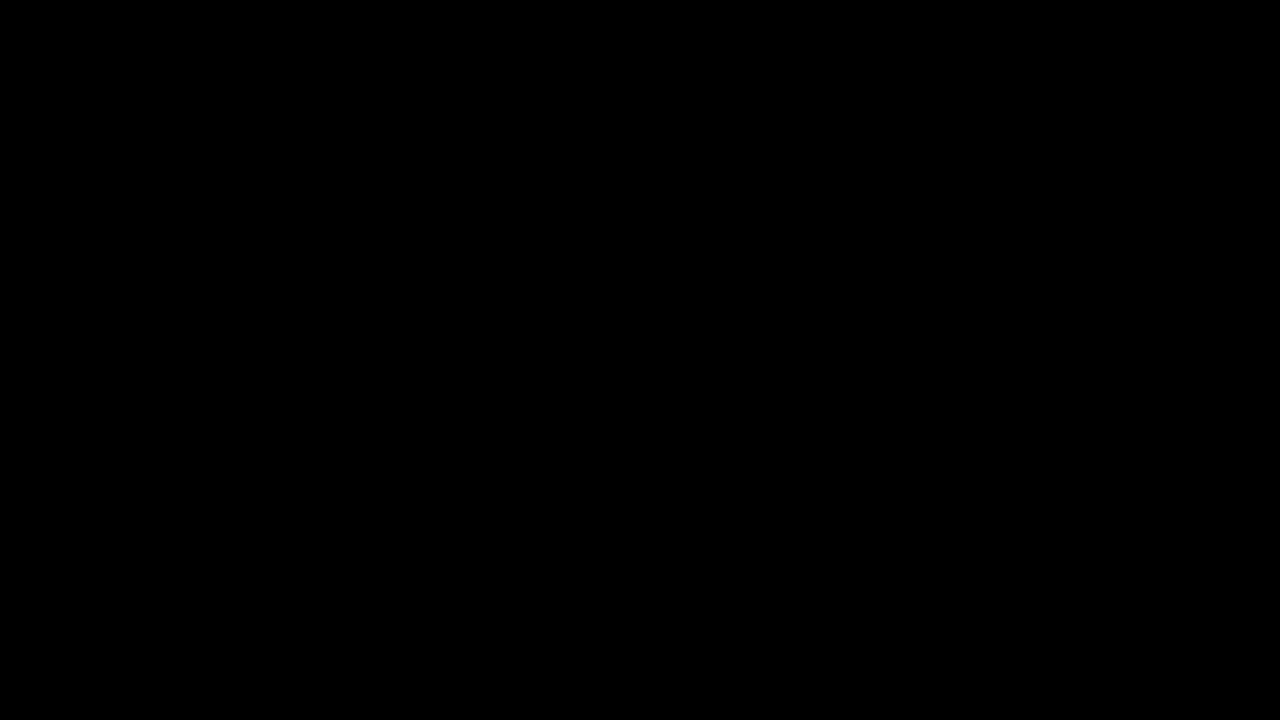
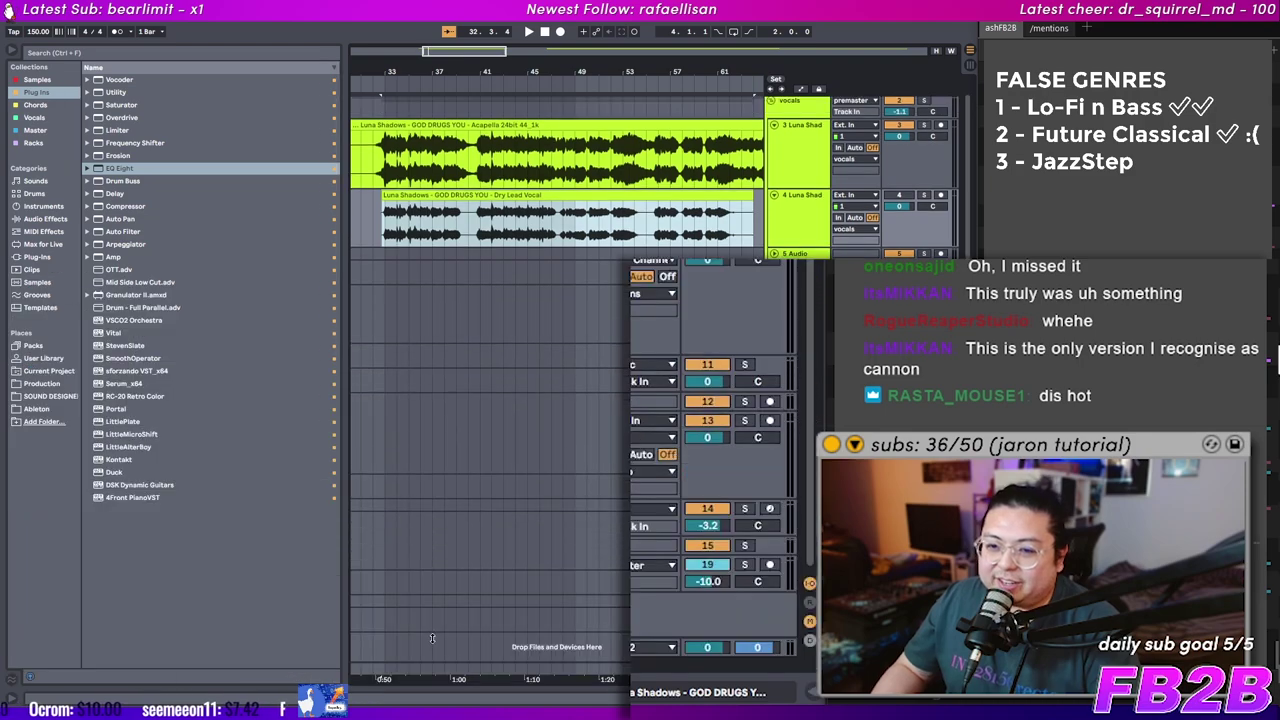
Step: Narrow the browser and hide the tracks' input/output section to widen the arrangement
left_click_drag(344, 338, 208, 334)
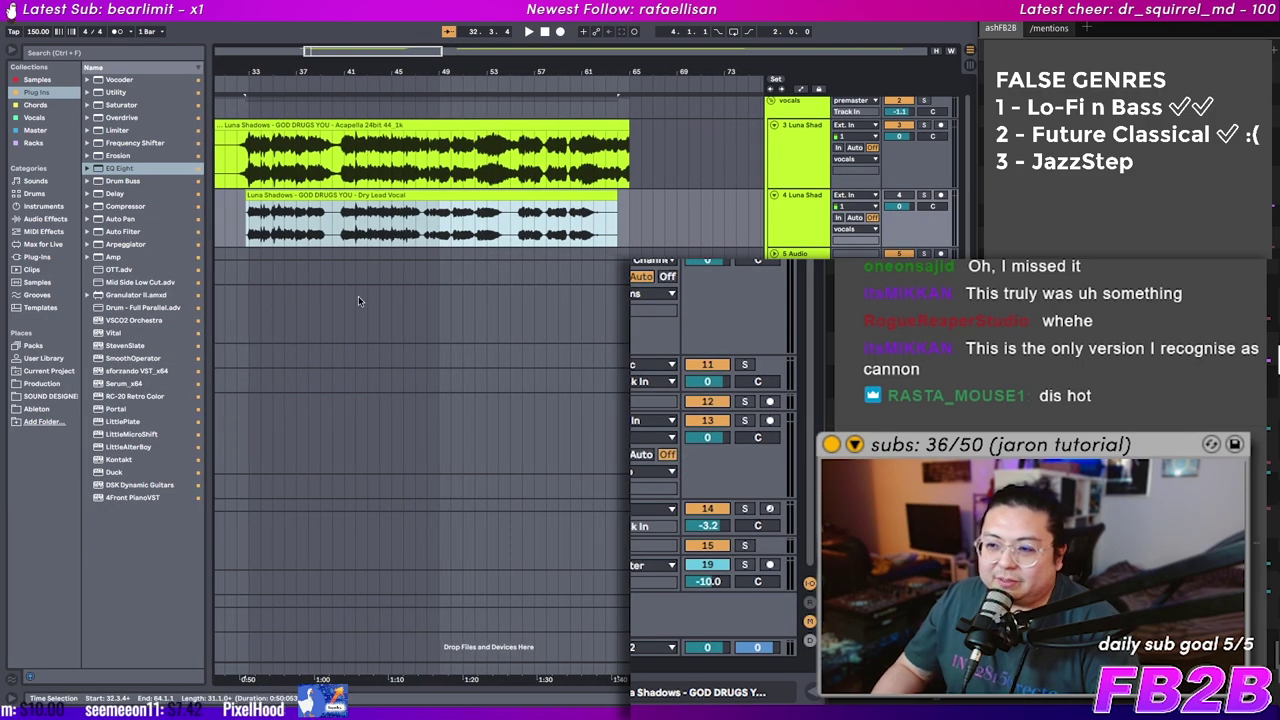
left_click_drag(358, 301, 500, 330)
left_click(810, 583)
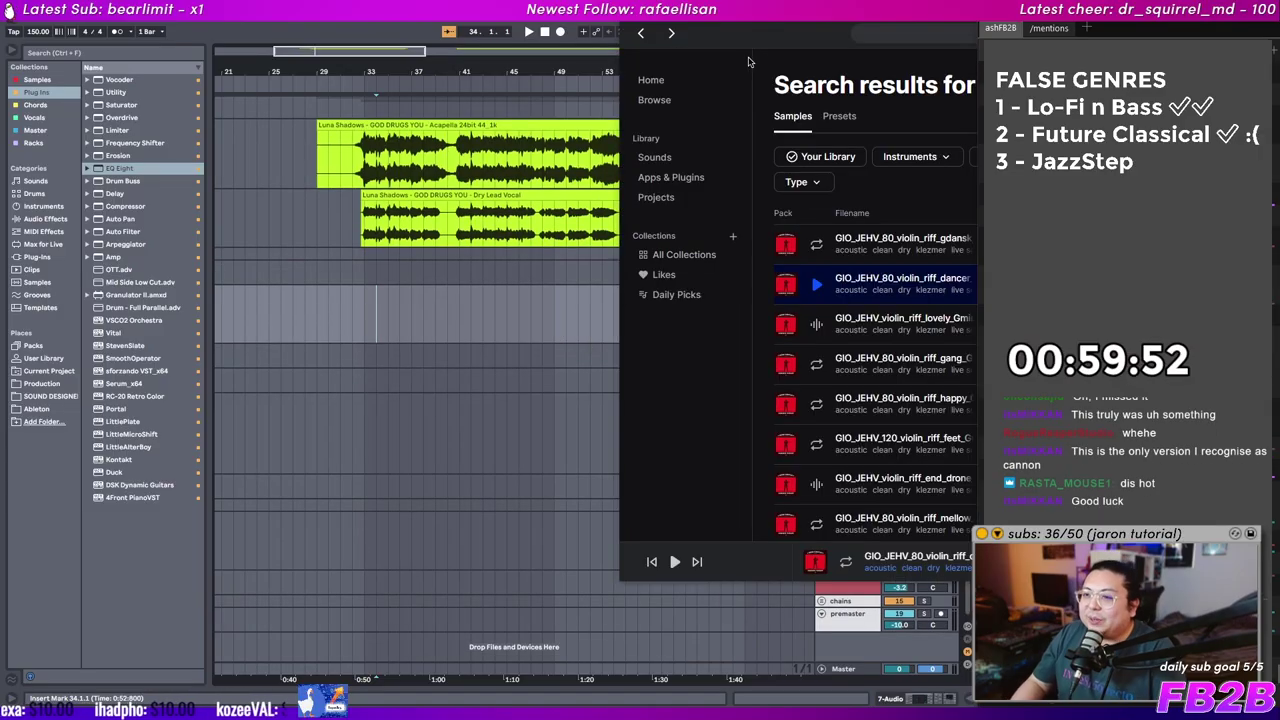
Step: Play the nw_nl_90_melodic_loop_gecko_Abmaj loop from bar 33 and transpose the acapella clip to -3 semitones against it
left_click_drag(749, 60, 470, 90)
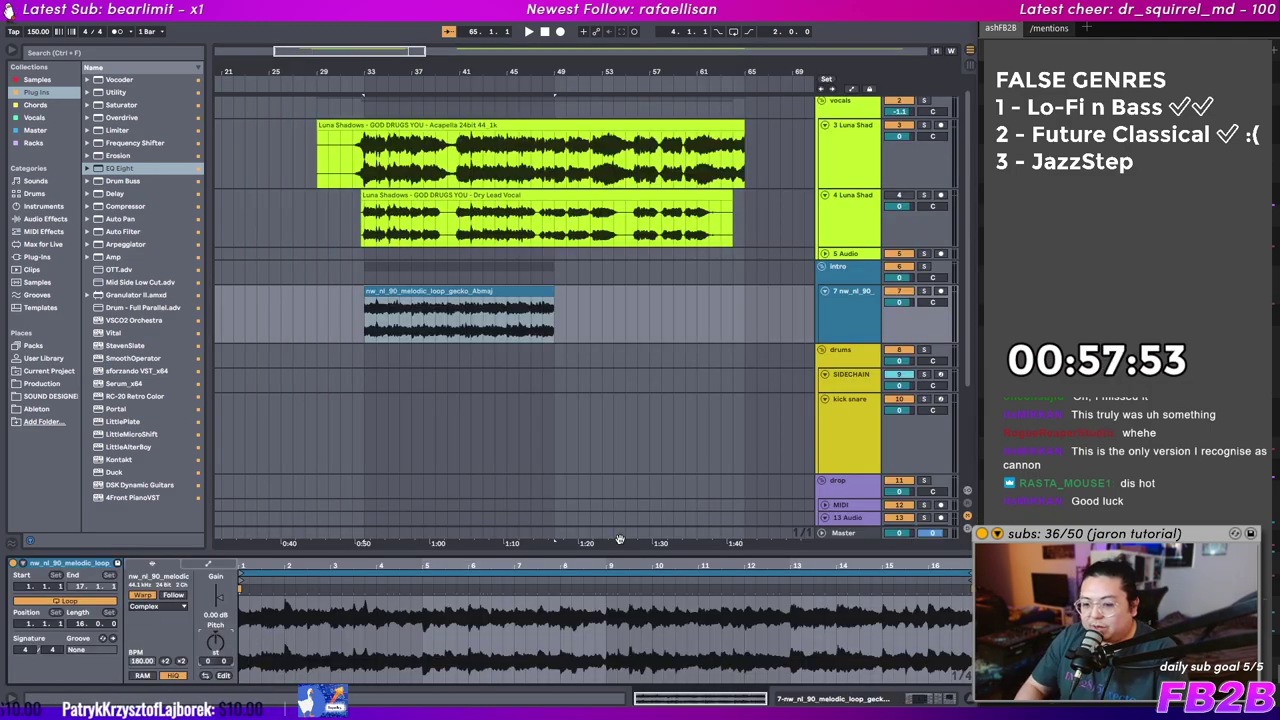
key("space")
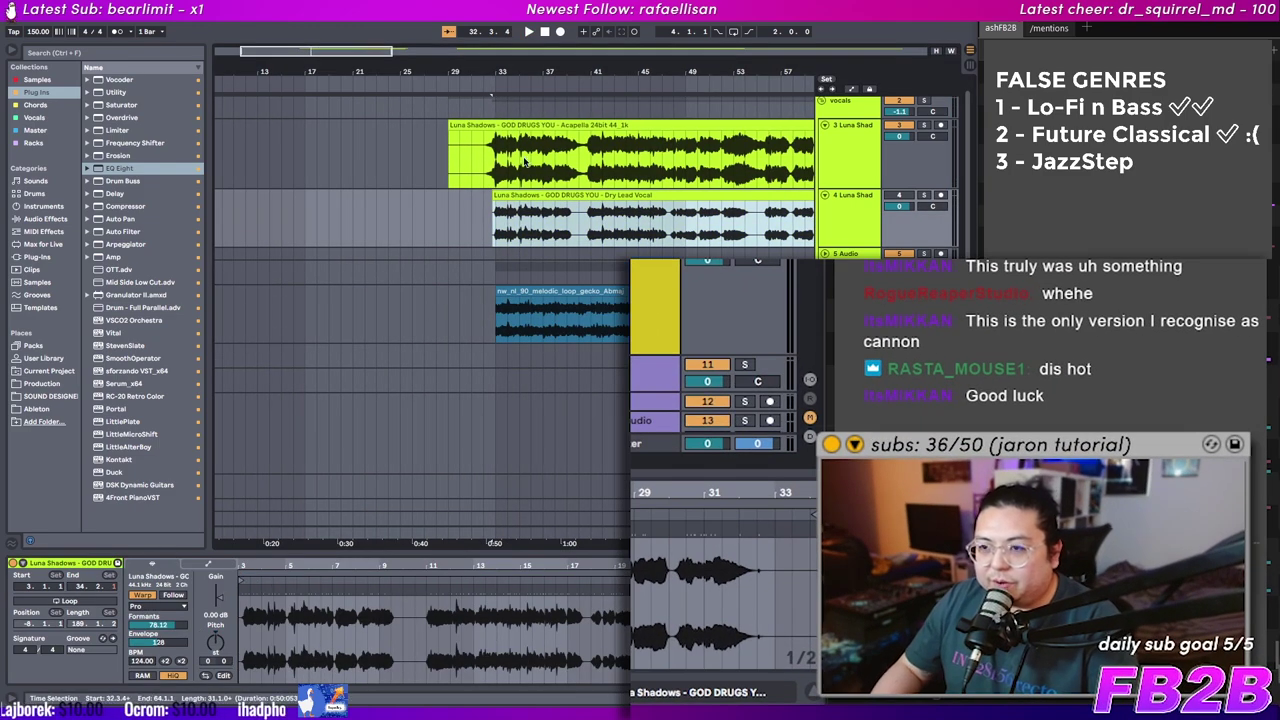
left_click(511, 126)
left_click(219, 640)
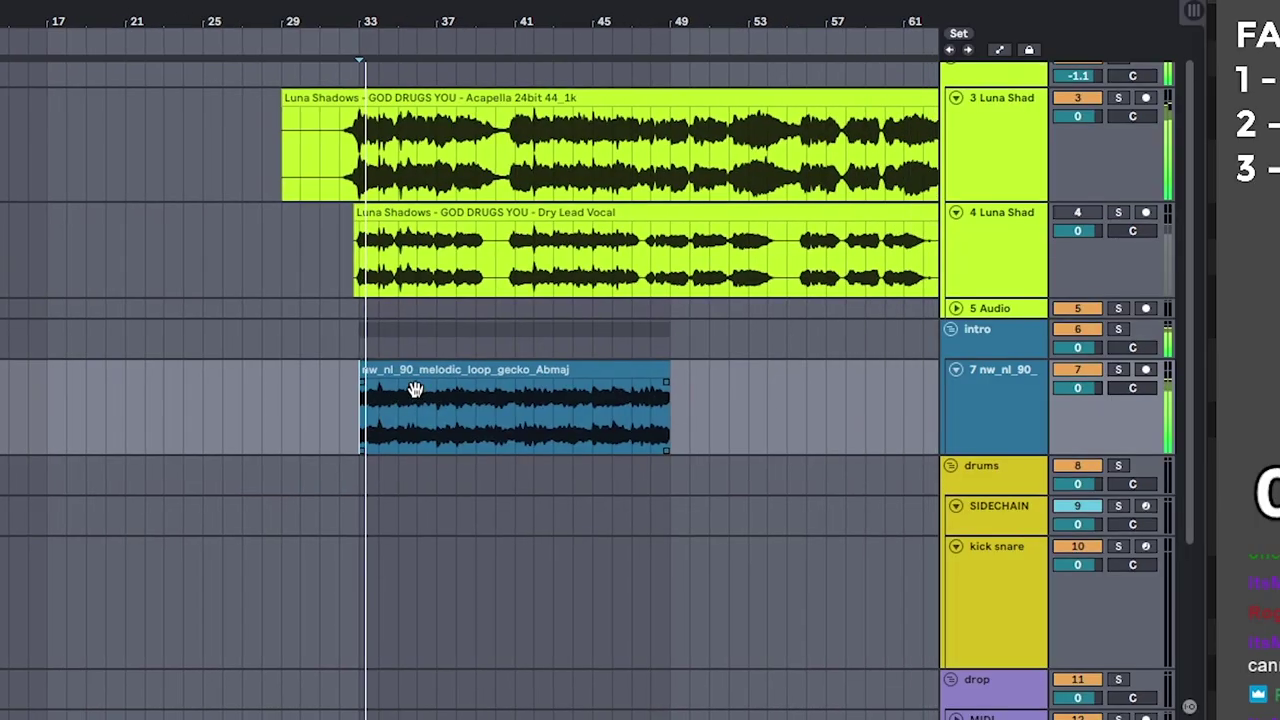
left_click(546, 309)
left_click(411, 94)
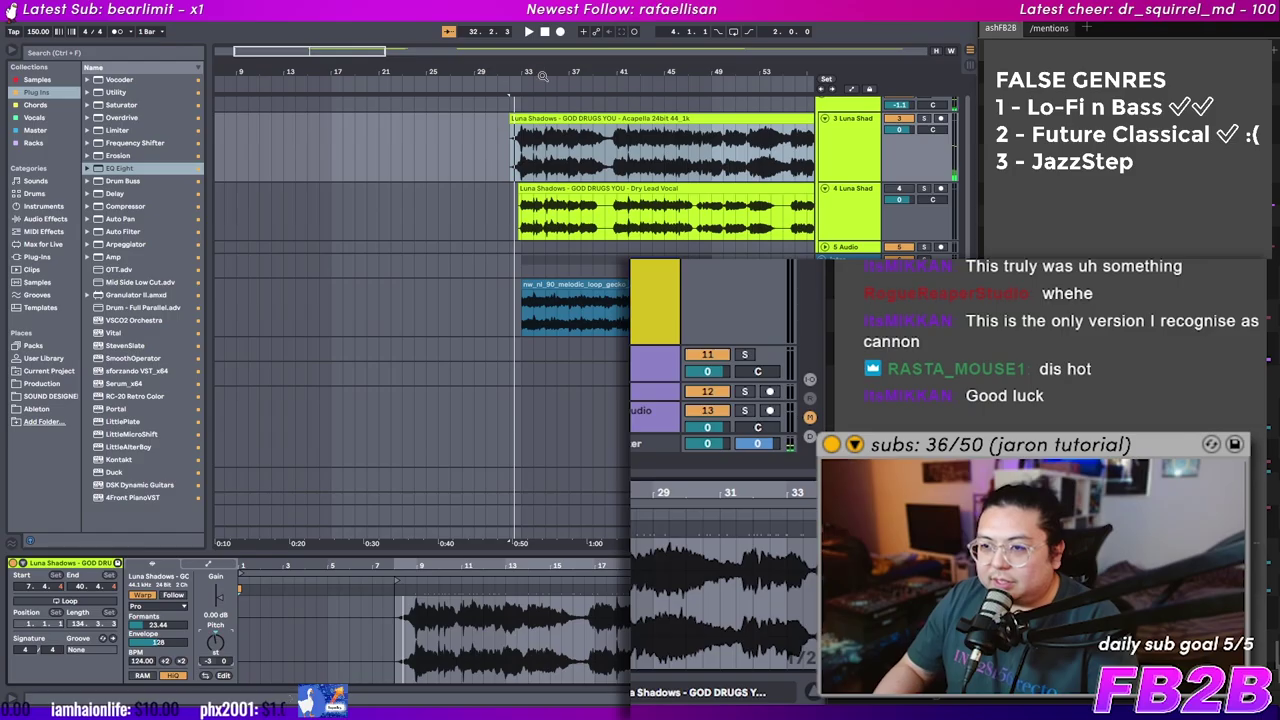
Step: Trim the acapella clip's start to bar 32.3.1 and play it against the nw_nl_90_kit_loop_soiree_synth_Dmin loop
scroll(470, 187, "up", 5)
left_click_drag(454, 119, 469, 119)
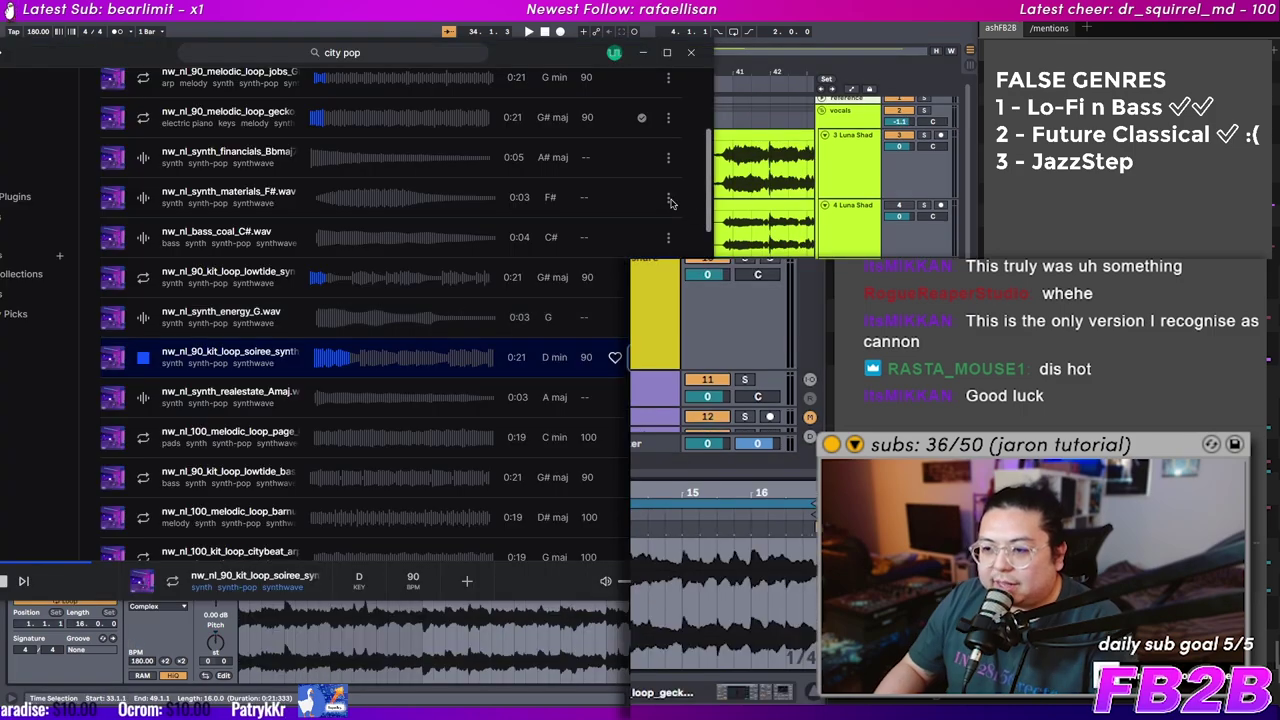
left_click_drag(88, 54, 823, 60)
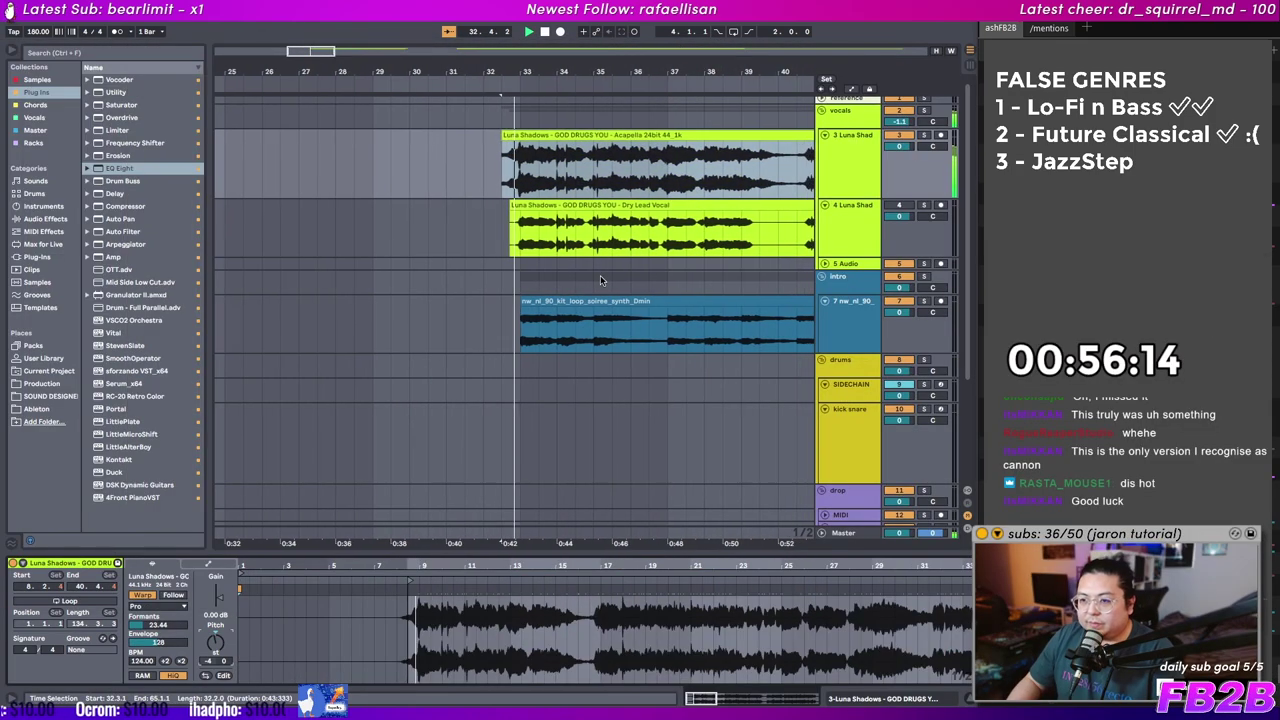
left_click_drag(600, 275, 426, 291)
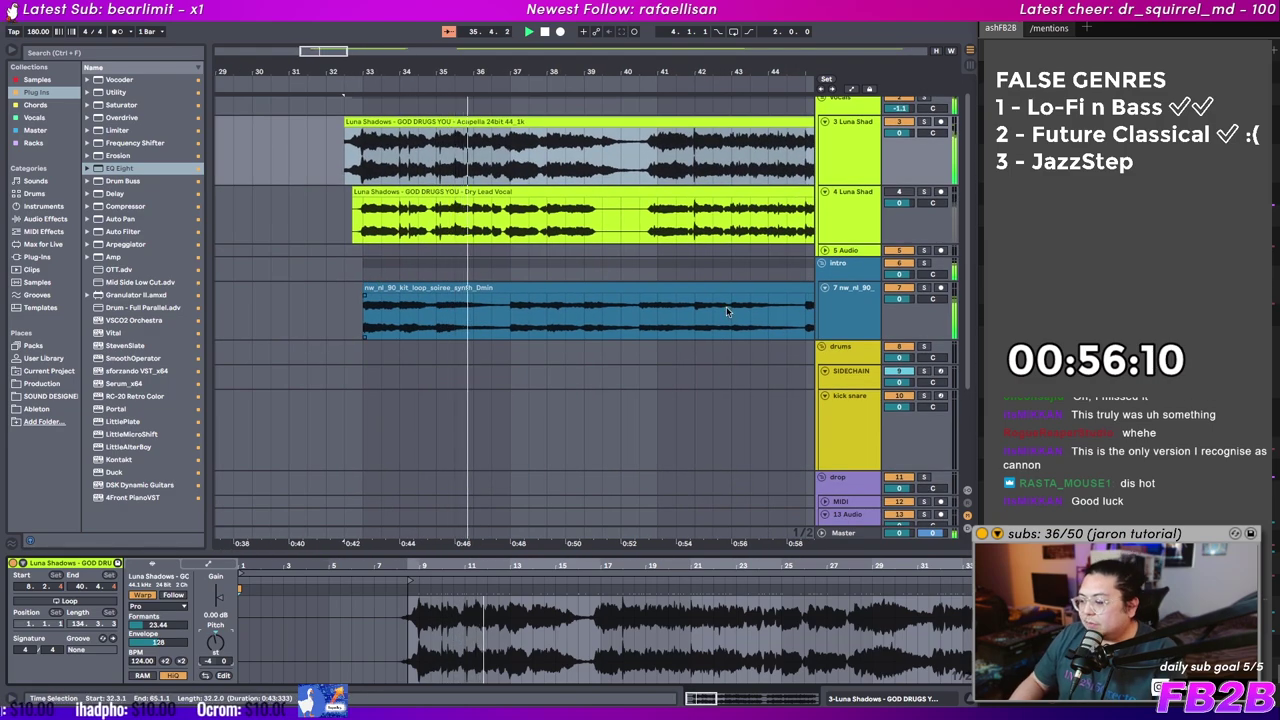
Step: Play on to the end of the nw_nl_90_kit_loop_soiree_synth_Dmin clip and try to extend it past bar 49
left_click_drag(534, 75, 531, 48)
left_click_drag(534, 269, 494, 259)
left_click_drag(628, 282, 476, 292)
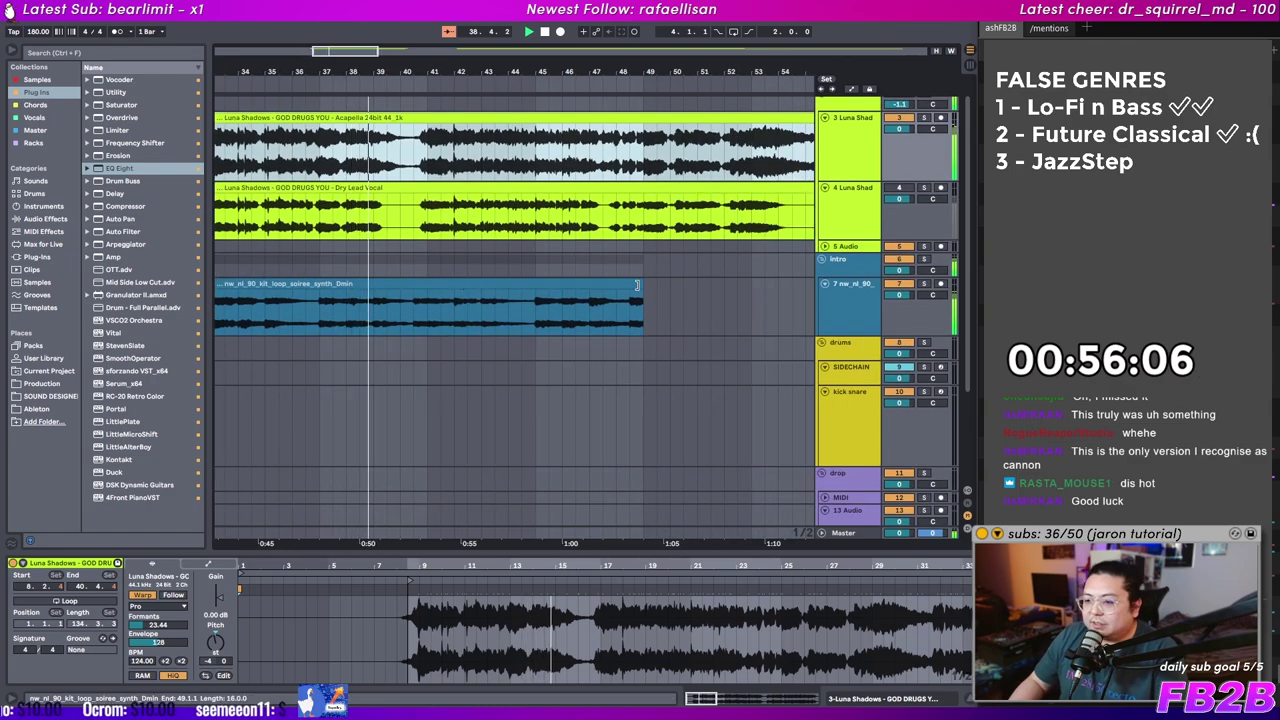
left_click_drag(637, 285, 794, 285)
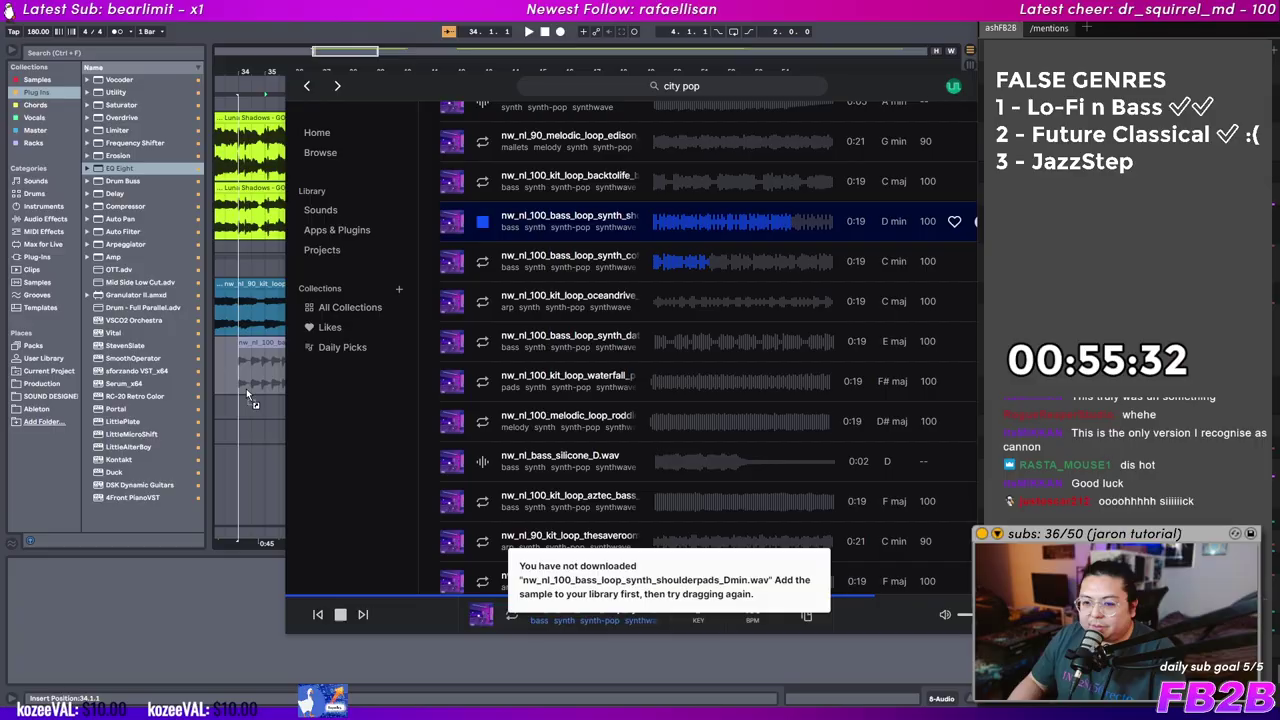
Step: Place the nw_nl_100_bass_loop_synth_shoulderpads_Dmin loop at bar 33 on a track below the soiree loop and play it at 150 BPM
left_click_drag(246, 389, 246, 389)
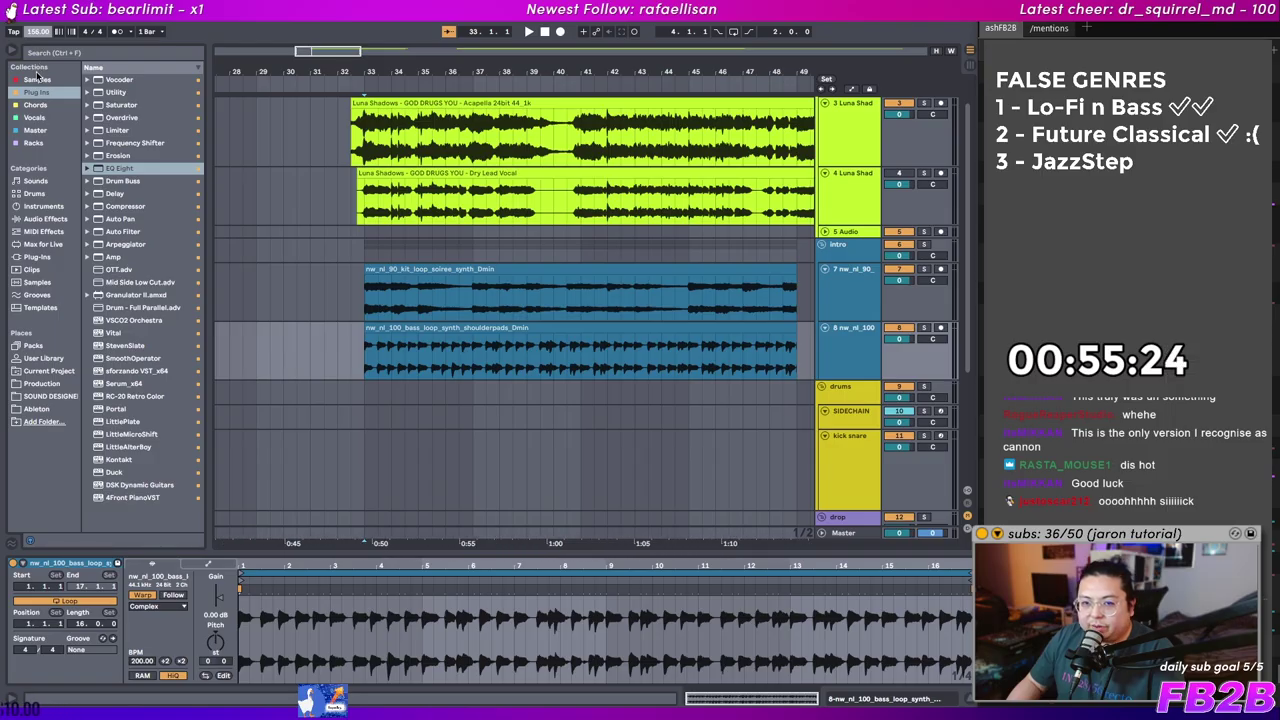
key("space")
mouse_move(460, 305)
left_mouse_down()
mouse_move(608, 306)
mouse_move(580, 292)
mouse_move(521, 316)
mouse_move(463, 278)
mouse_move(441, 298)
mouse_move(457, 290)
left_mouse_up()
left_click(421, 254)
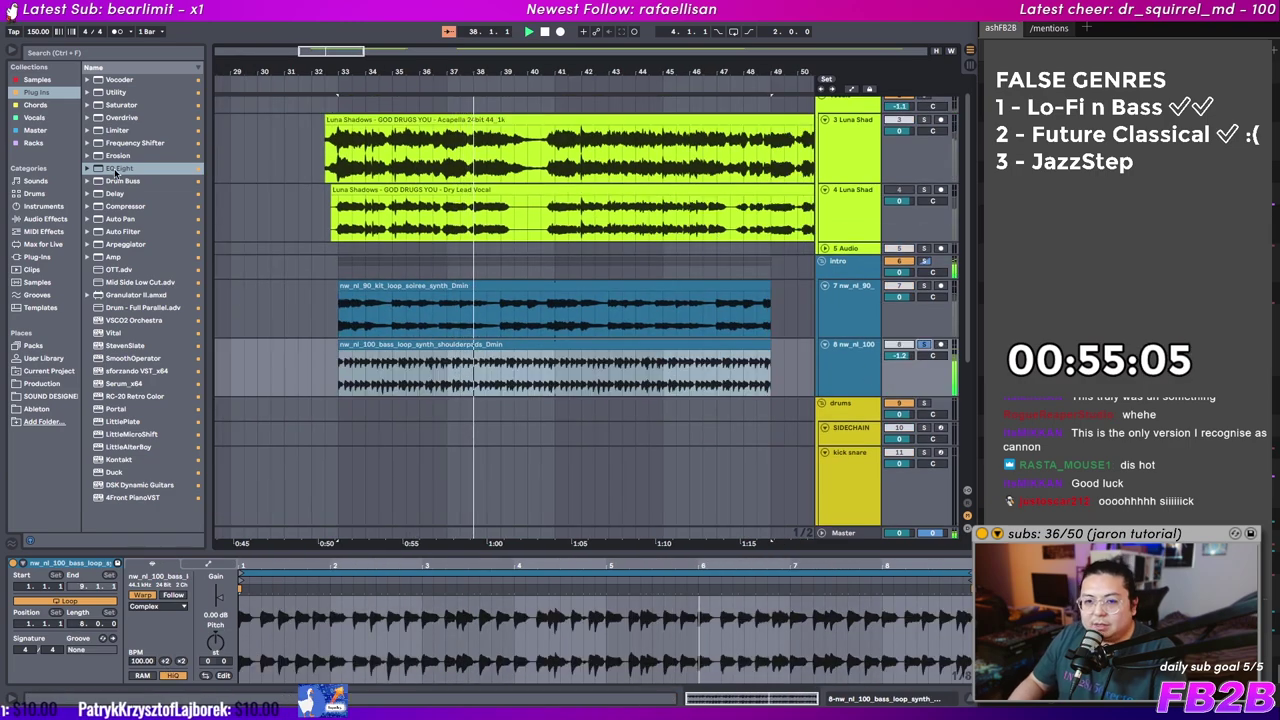
Step: Add an EQ Eight to the shoulderpads bass track and delete the duplicate EQ Eight
left_click_drag(115, 172, 408, 383)
left_click(383, 345)
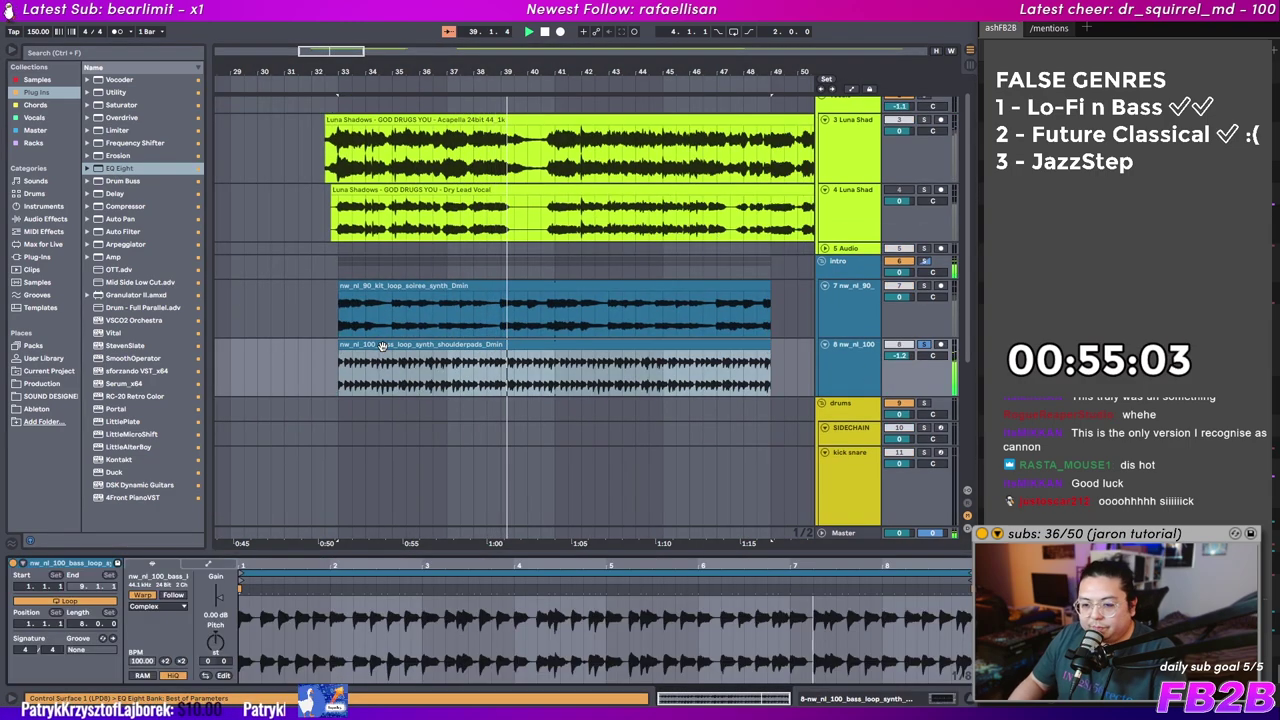
left_click(390, 564)
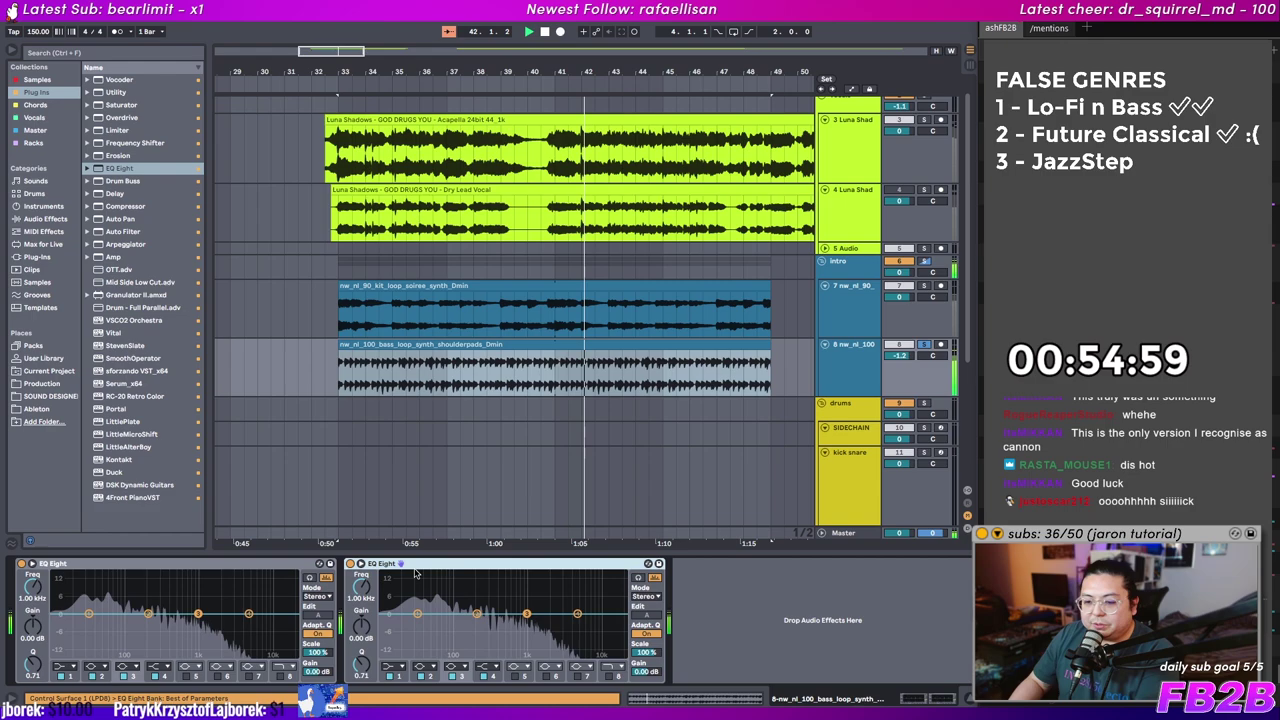
key("Delete")
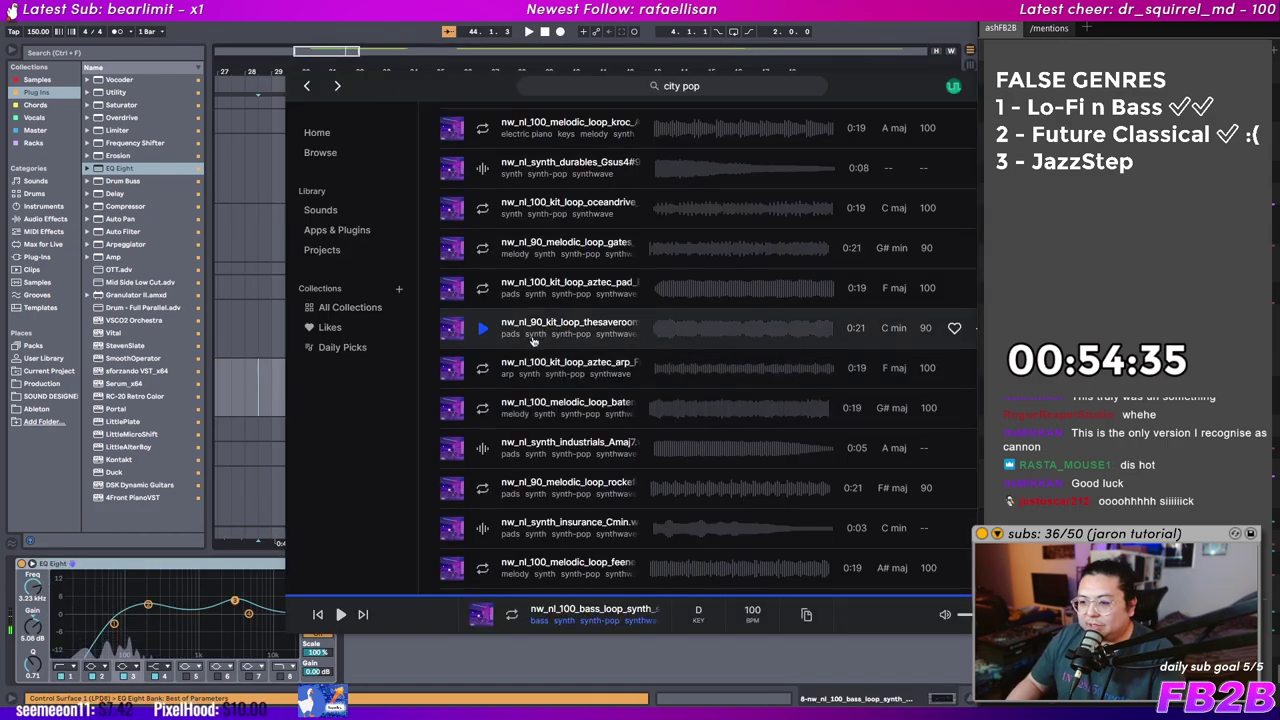
Step: Preview more city-pop samples and place nw_nl_90_melodic_loop_ford_Dmin at bar 33 on a new audio track above the shoulderpads bass
scroll(481, 285, "down", 1)
left_click(484, 279)
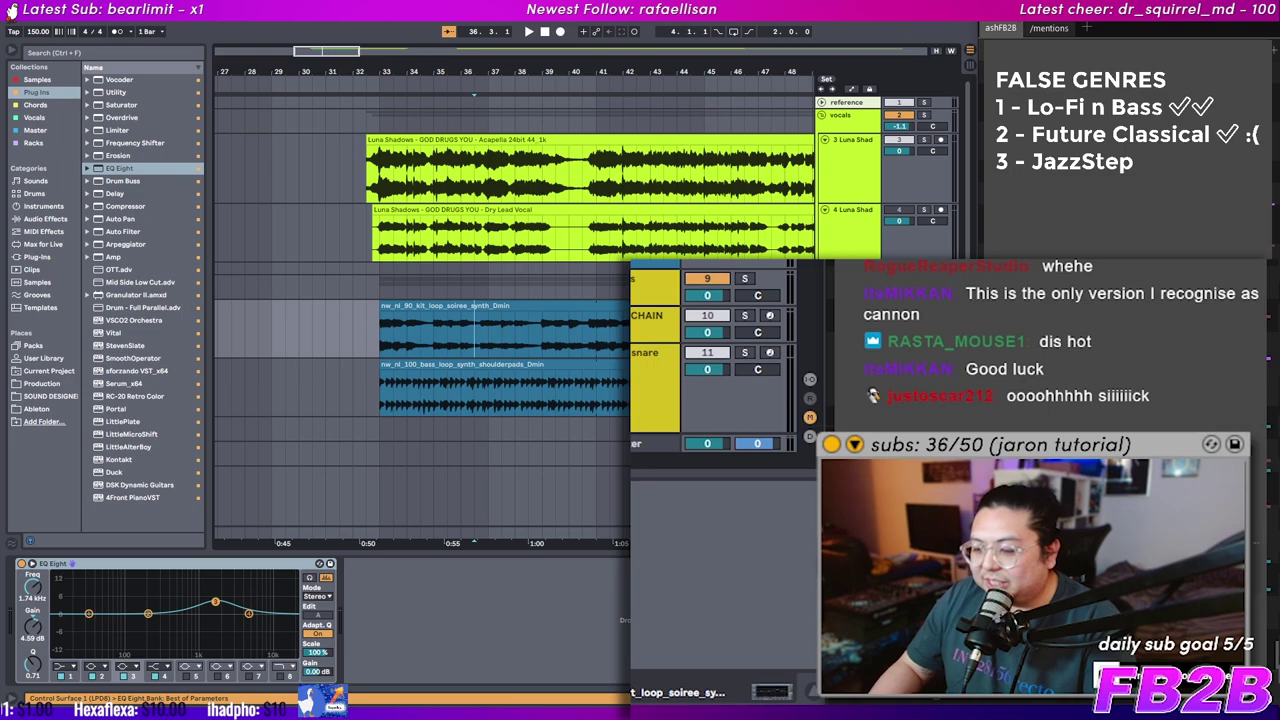
key("ctrl+t")
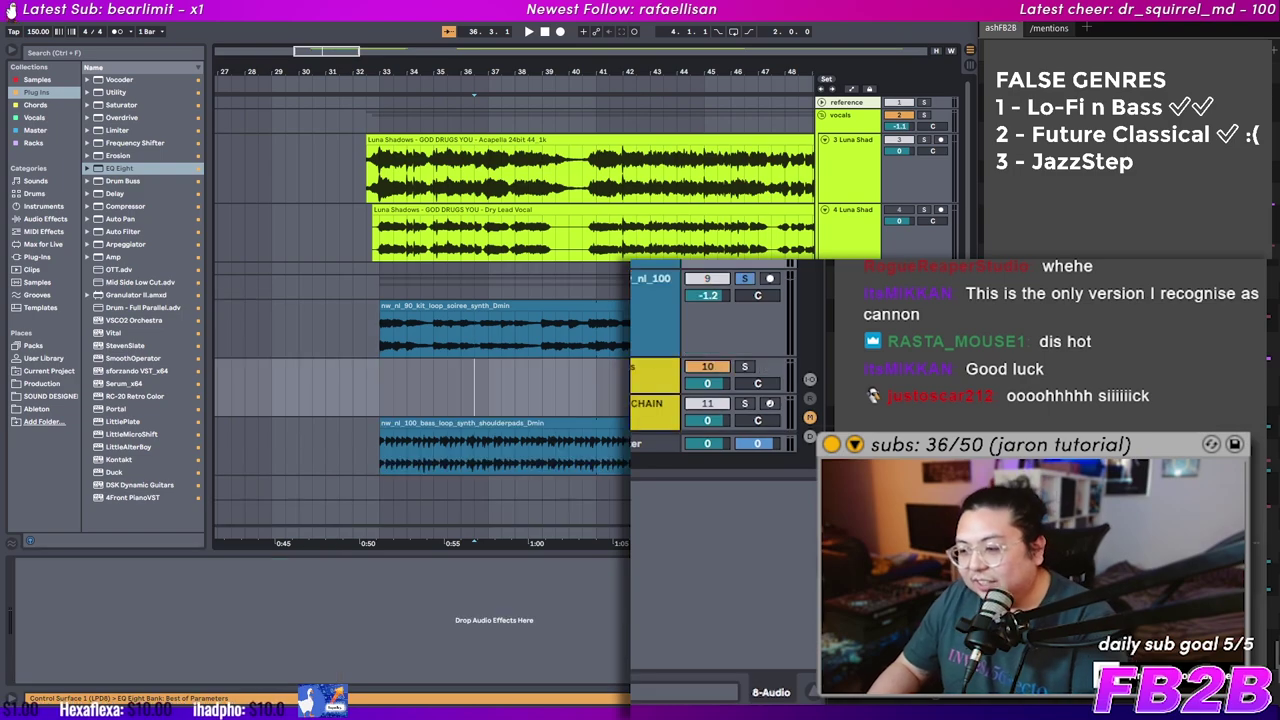
left_click_drag(897, 219, 399, 398)
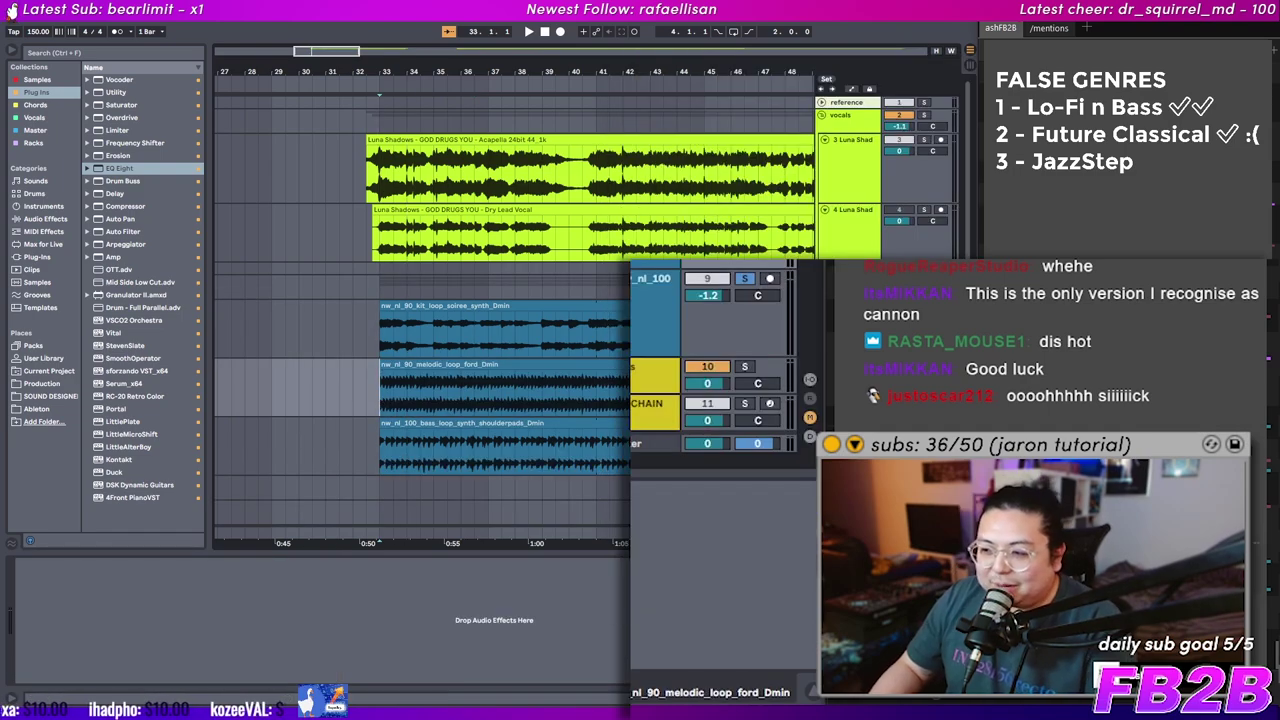
Step: Search the sample library for "jazz" and filter the results to brass & woodwinds instruments
key("alt+Tab")
left_click_drag(764, 82, 399, 101)
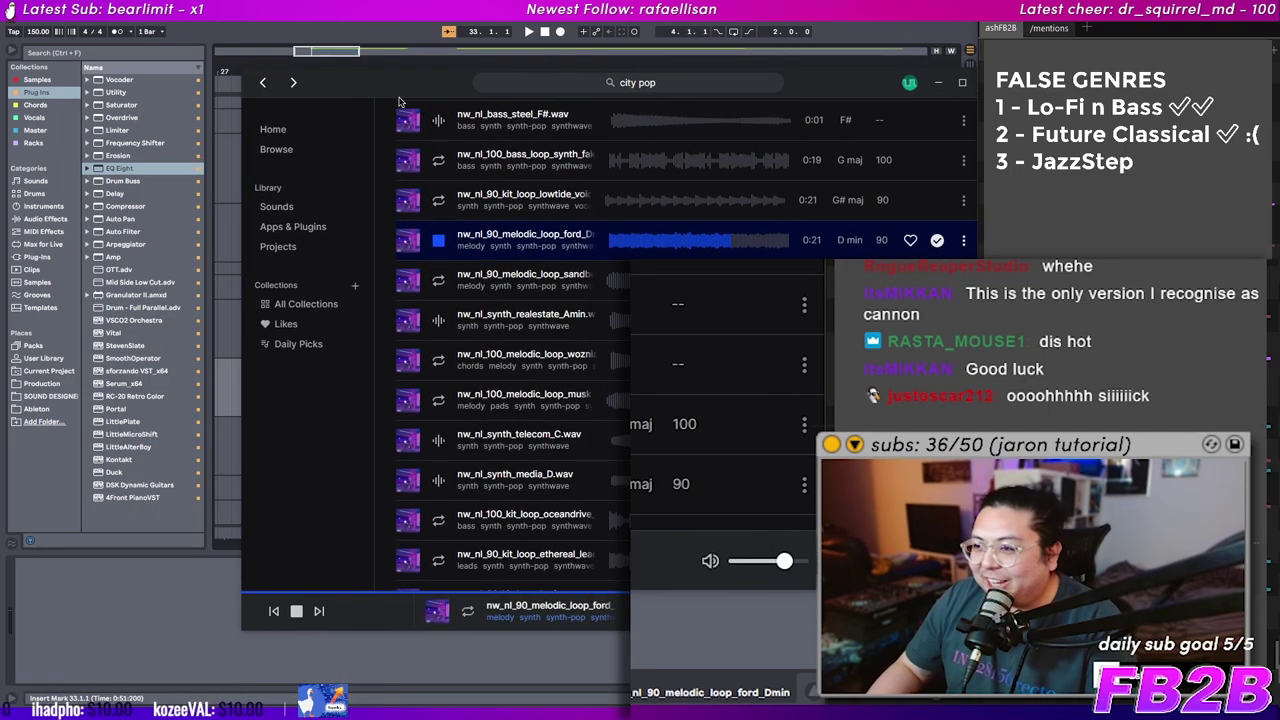
type("jazz")
key("Return")
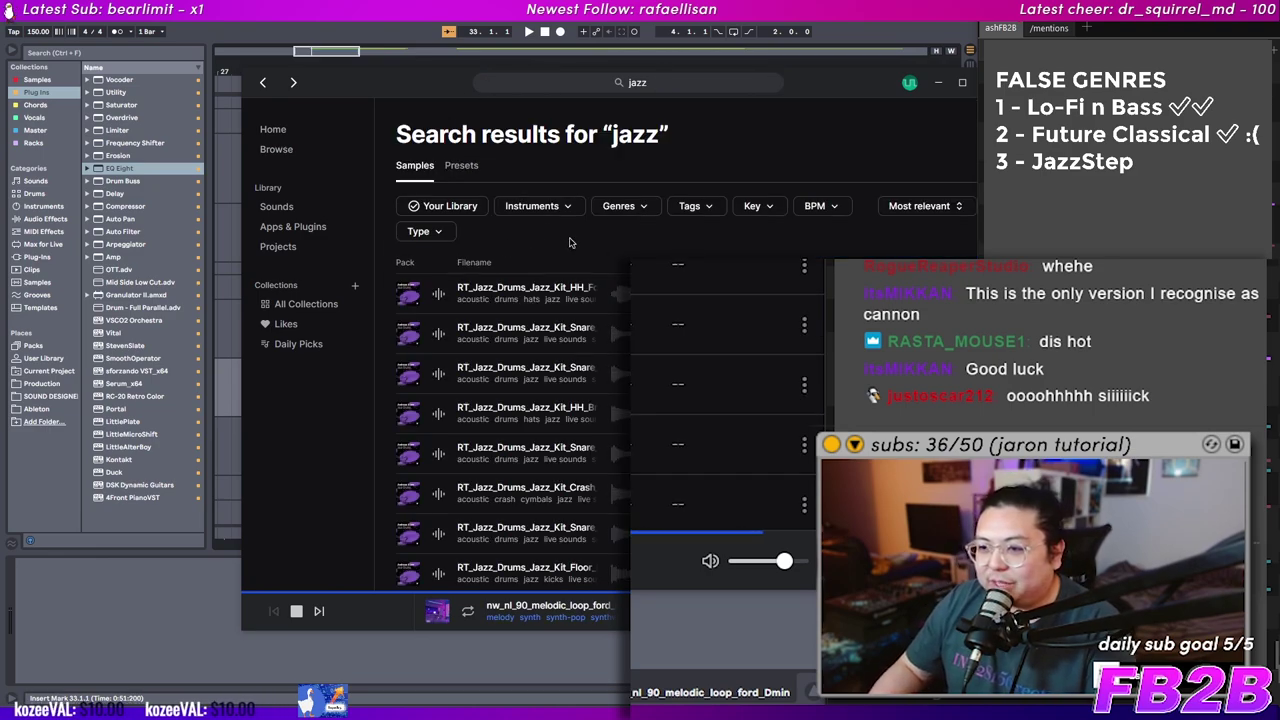
left_click(532, 206)
left_click(514, 272)
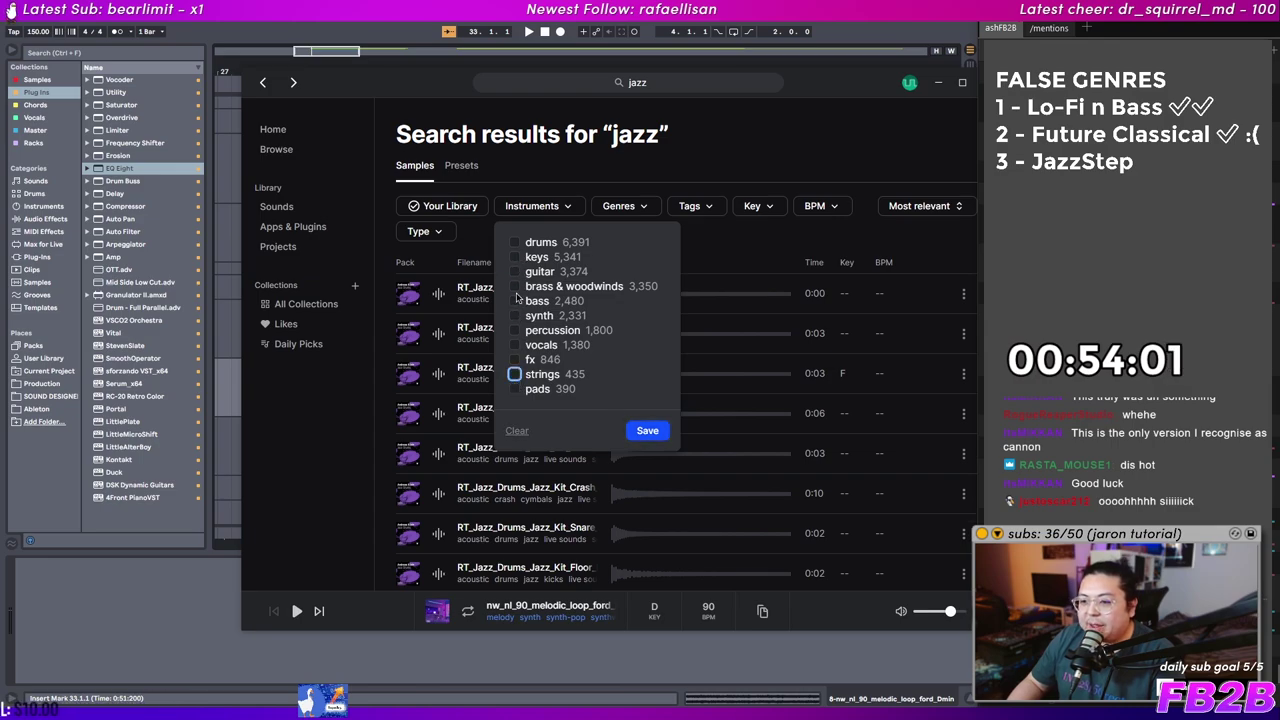
left_click(647, 430)
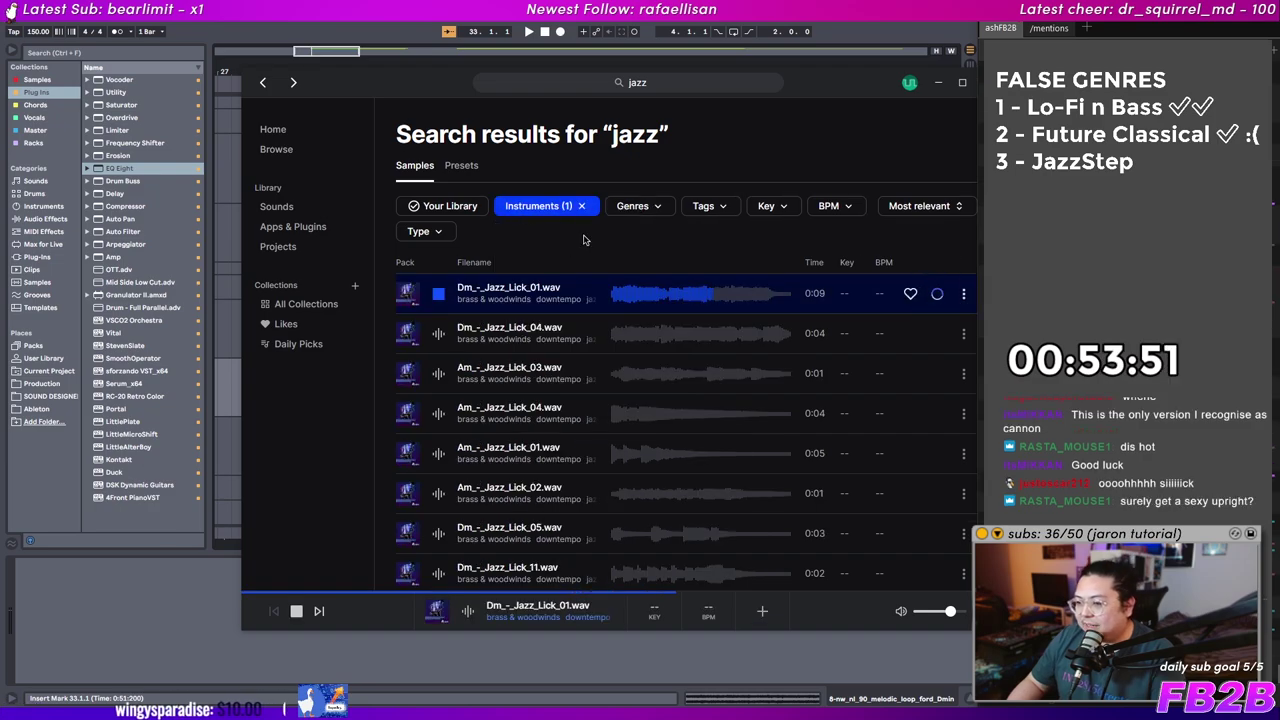
Step: Add the RT_Jazz_Sax_and_Bass_Loop_7 sample at bar 41 on a track below the shoulderpads bass and select its clip
scroll(513, 290, "down", 2)
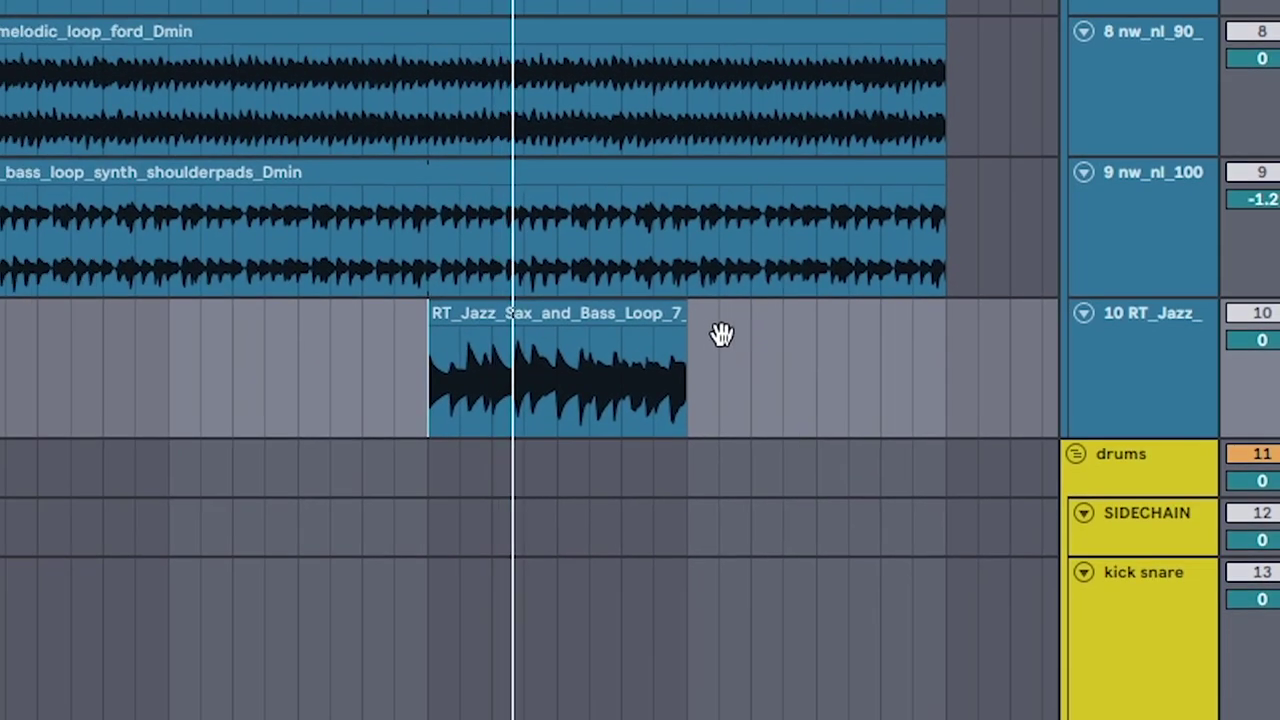
mouse_move(722, 335)
left_mouse_down()
mouse_move(706, 400)
mouse_move(703, 354)
mouse_move(734, 334)
left_mouse_up()
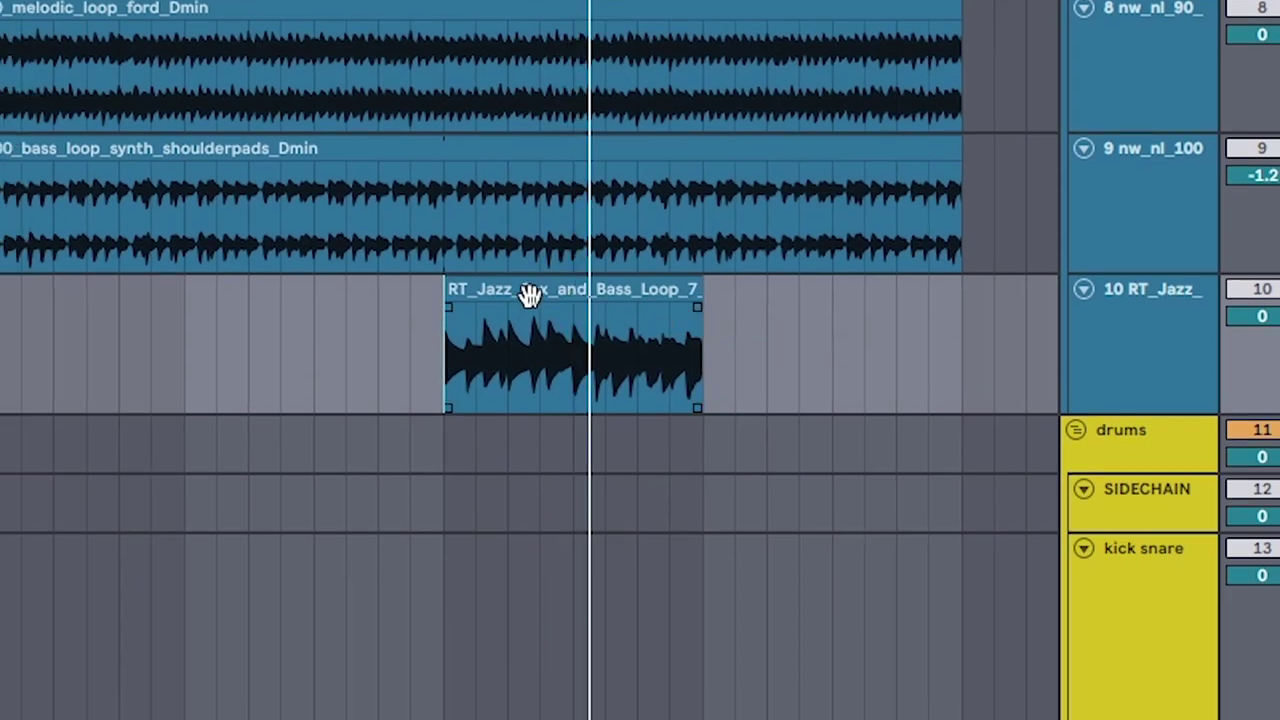
left_click(529, 294)
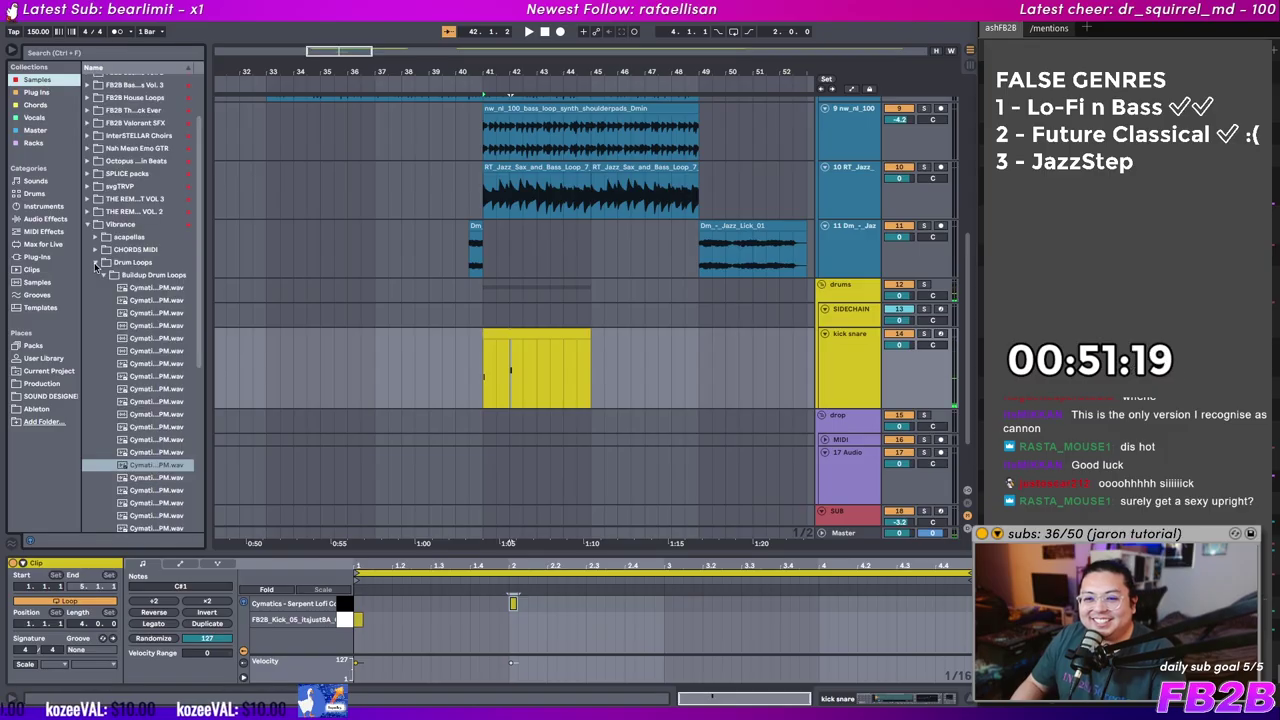
Step: Collapse the Drum Loops and Vibrance sample folders in the browser
left_click(95, 263)
left_click(88, 225)
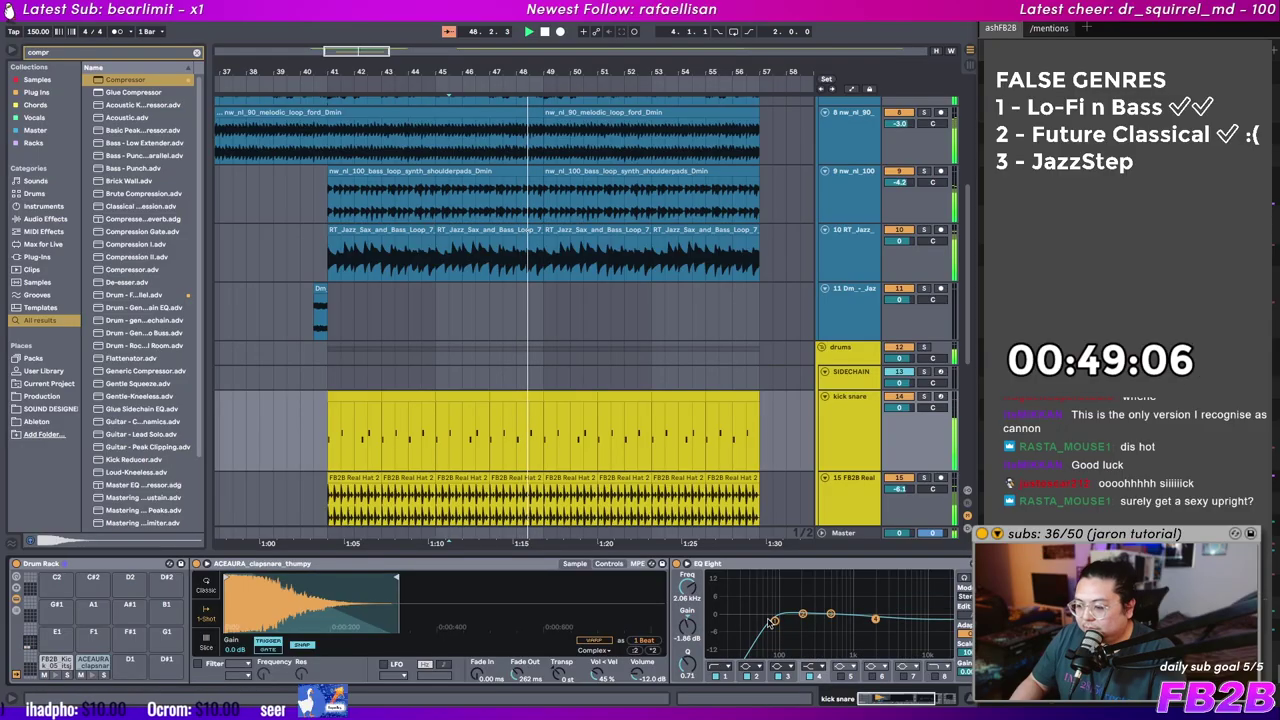
Step: Lower the snare's EQ Eight low-cut frequency to about 59 Hz and play the kick snare pattern from bar 41
left_click_drag(772, 621, 765, 621)
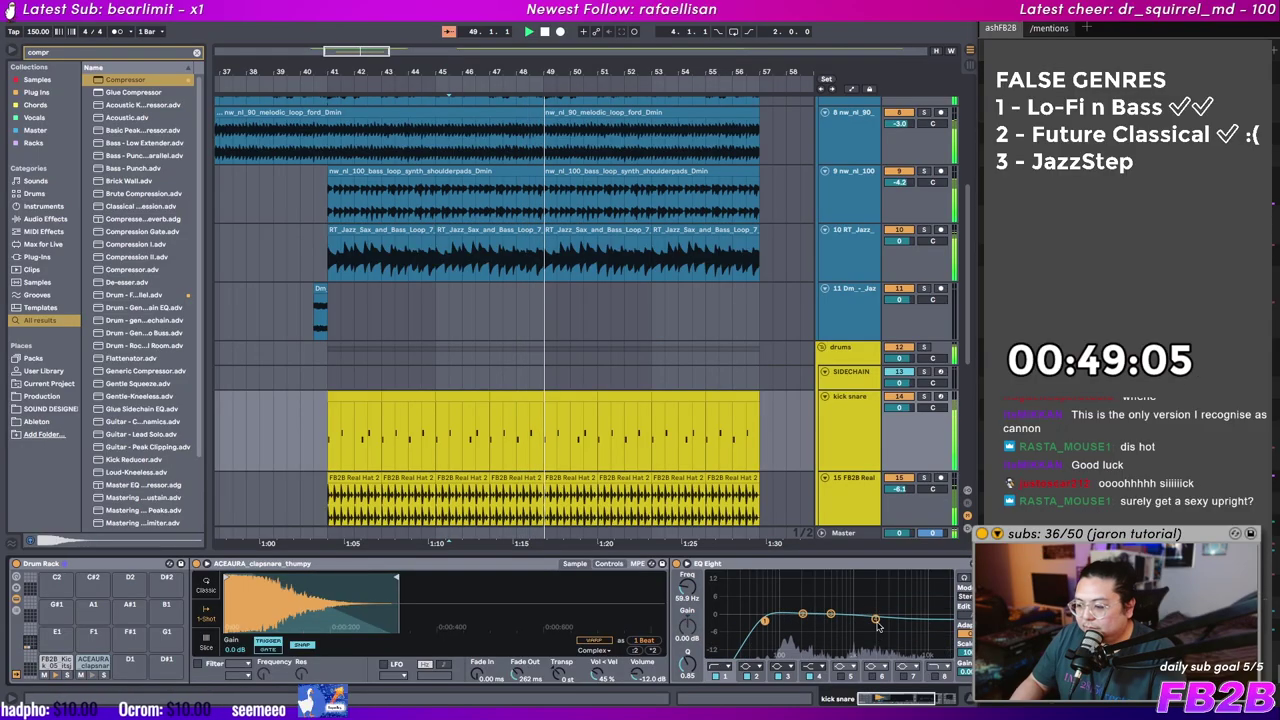
left_click(356, 397)
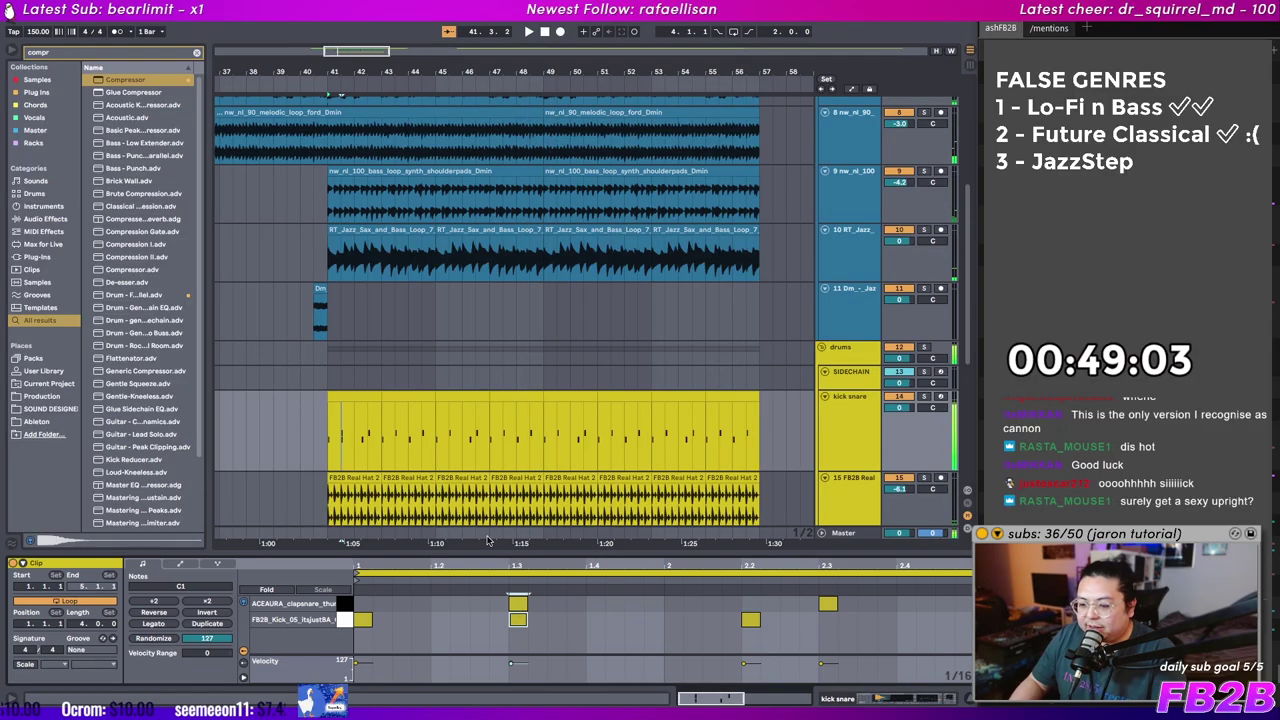
left_click(326, 456)
key("space")
scroll(440, 342, "down", 3)
scroll(406, 304, "right", 3)
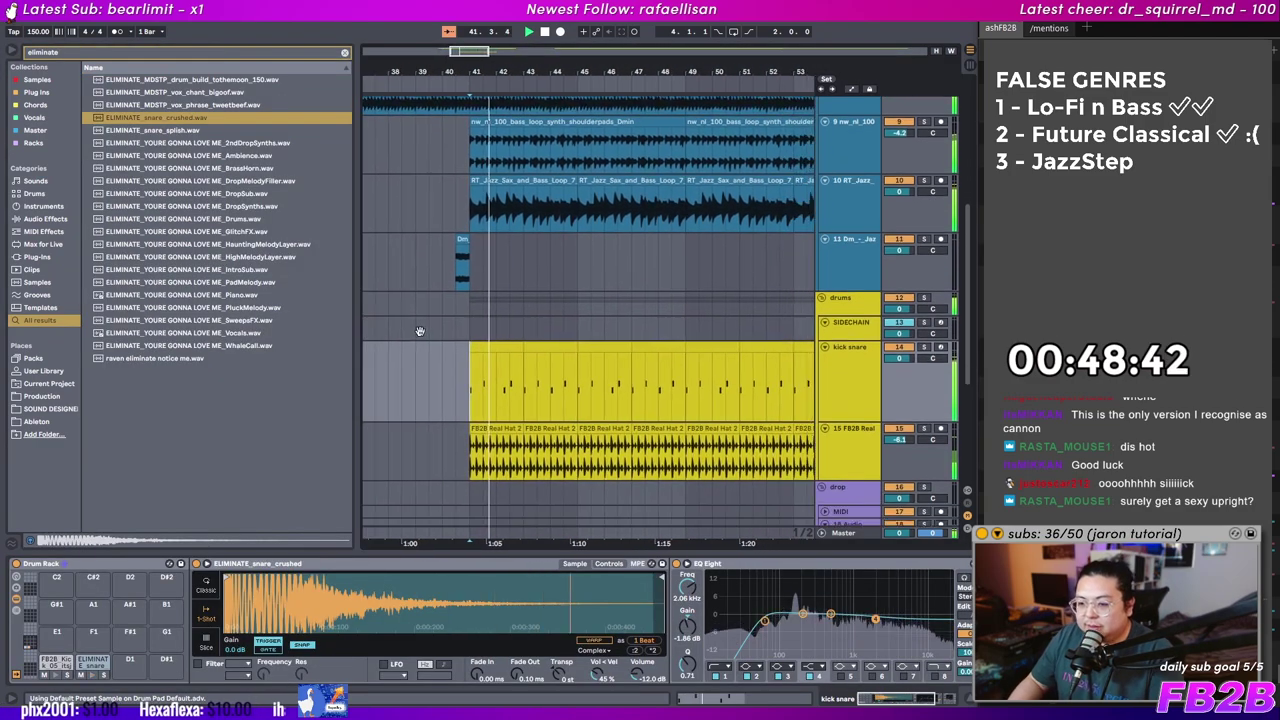
Step: Raise the low-cut frequency in the EQ Eight after the ELIMINATE_snare_crushed sample
left_click_drag(420, 331, 401, 310)
left_click_drag(765, 621, 784, 629)
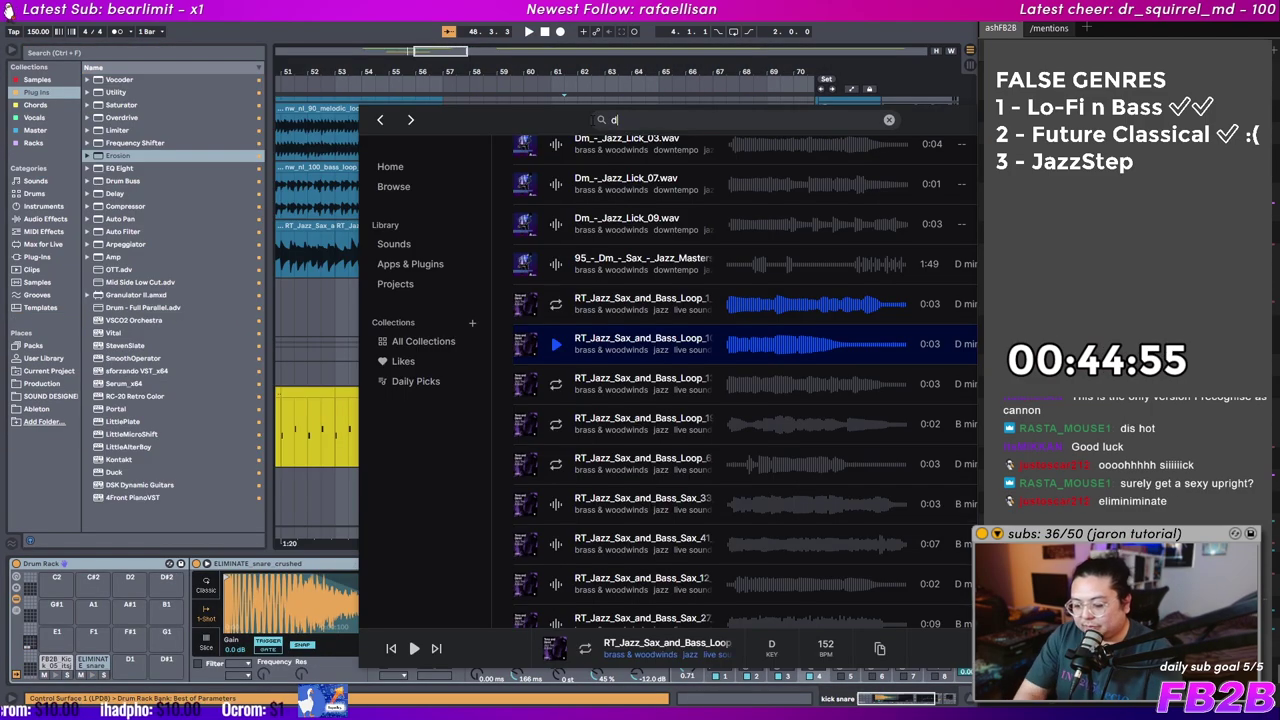
Step: Search the library for build-up loops, place PMSH_Build_Up_Loop_160_Beast_Build at bar 57 and play it against the vocals
type("ui")
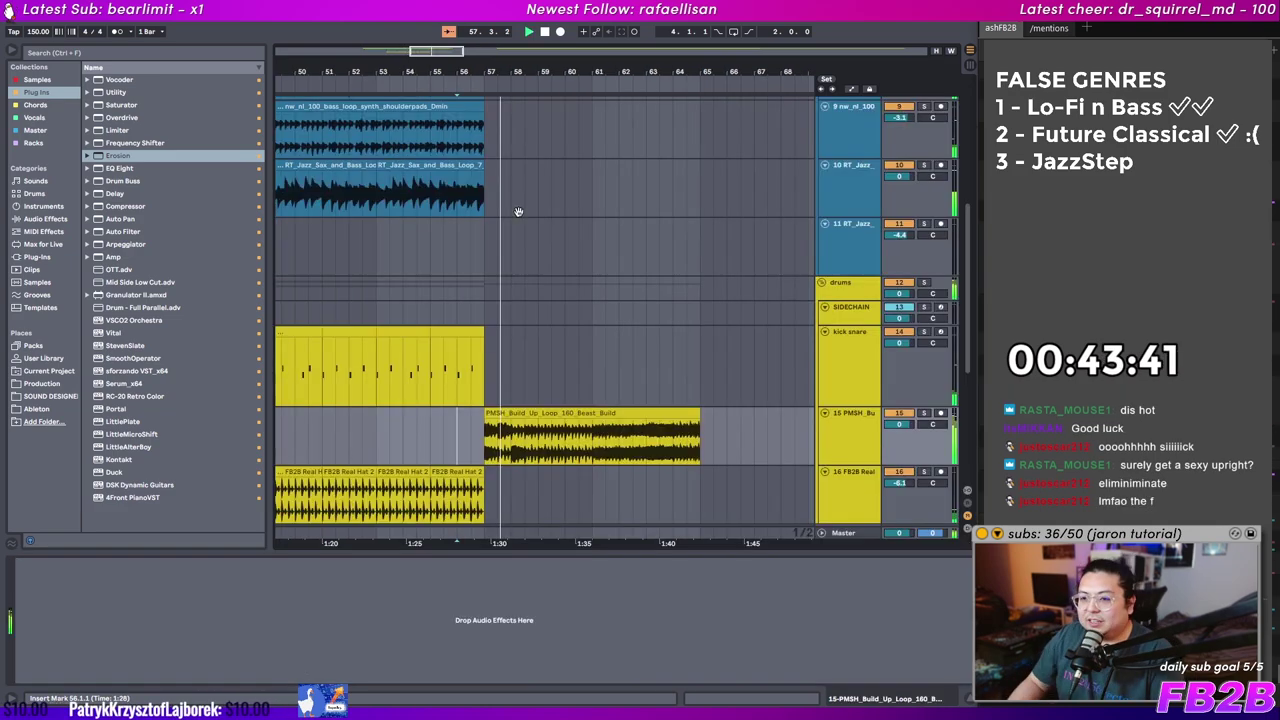
scroll(484, 357, "up", 5)
left_click_drag(484, 357, 588, 281)
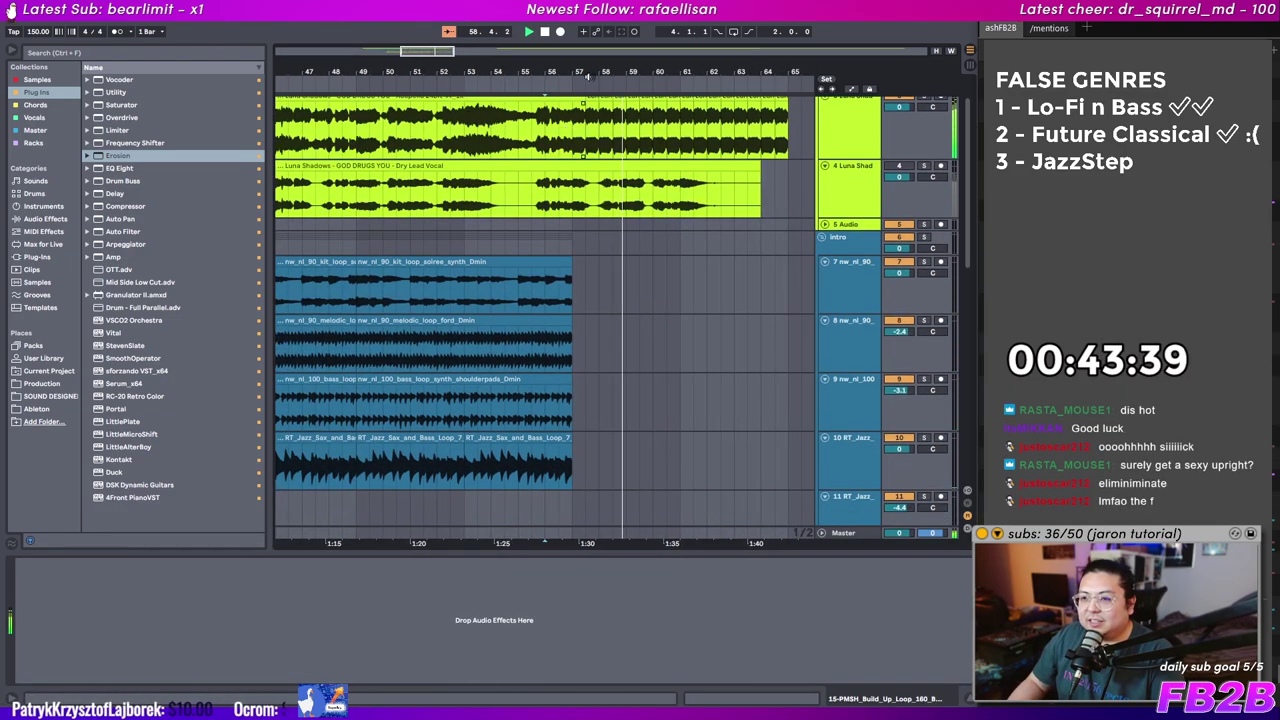
scroll(588, 300, "down", 4)
left_click_drag(508, 334, 472, 264)
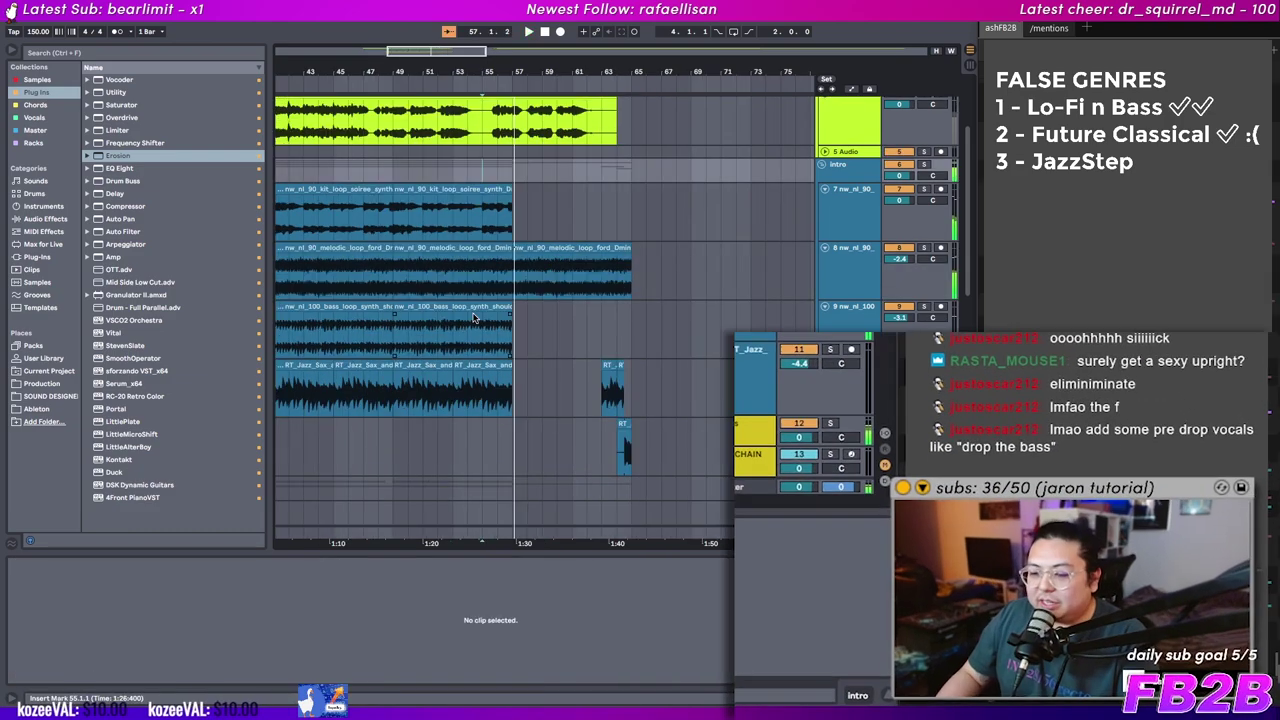
Step: Switch back to the sample library and search it for "jazz" again
key("alt+Tab")
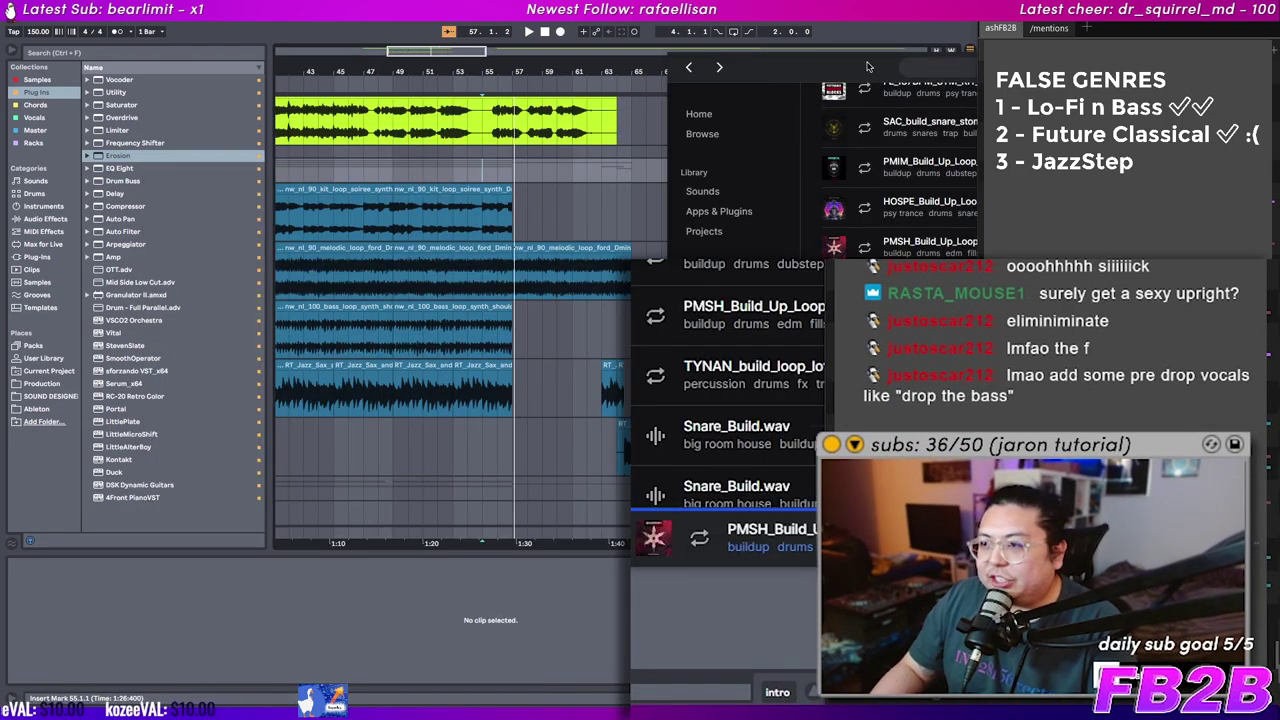
double_click(713, 125)
type("jazz")
key("Return")
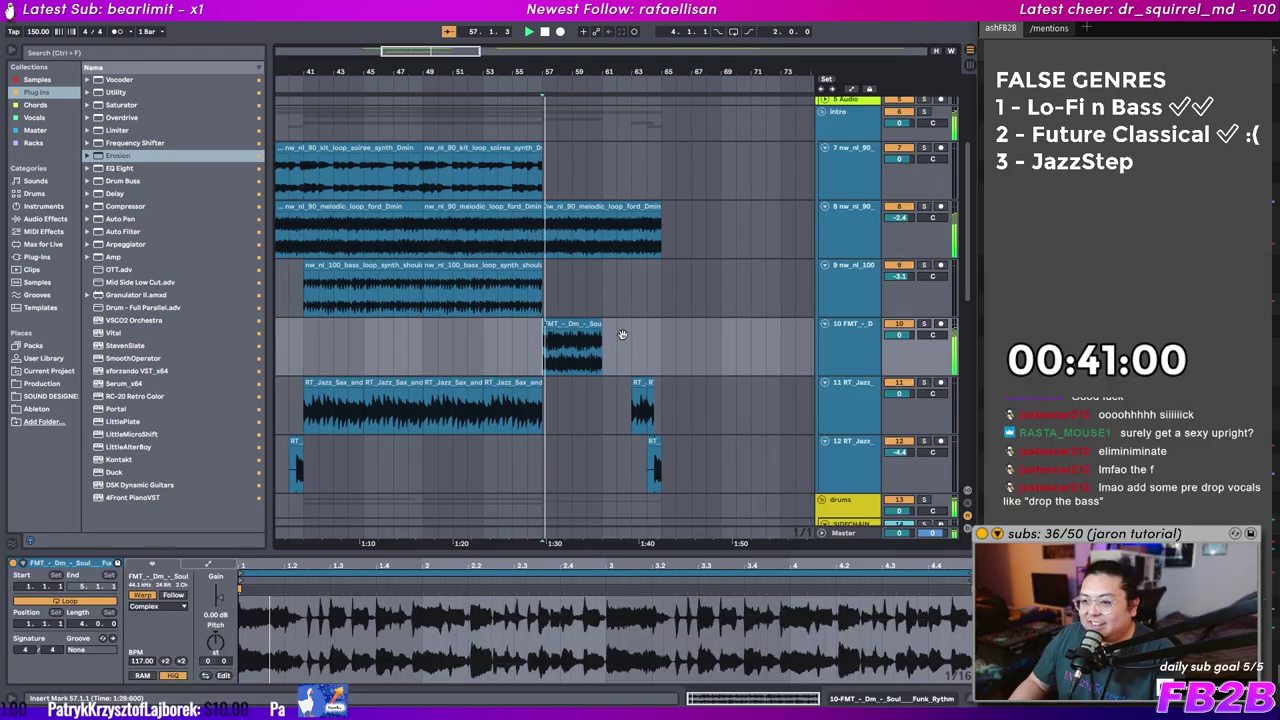
Step: Play the FMT_-_Dm_-_Soul___Funk_Rythm loop at bar 57 on its own track and repeat the clip after itself
scroll(623, 334, "down", 1)
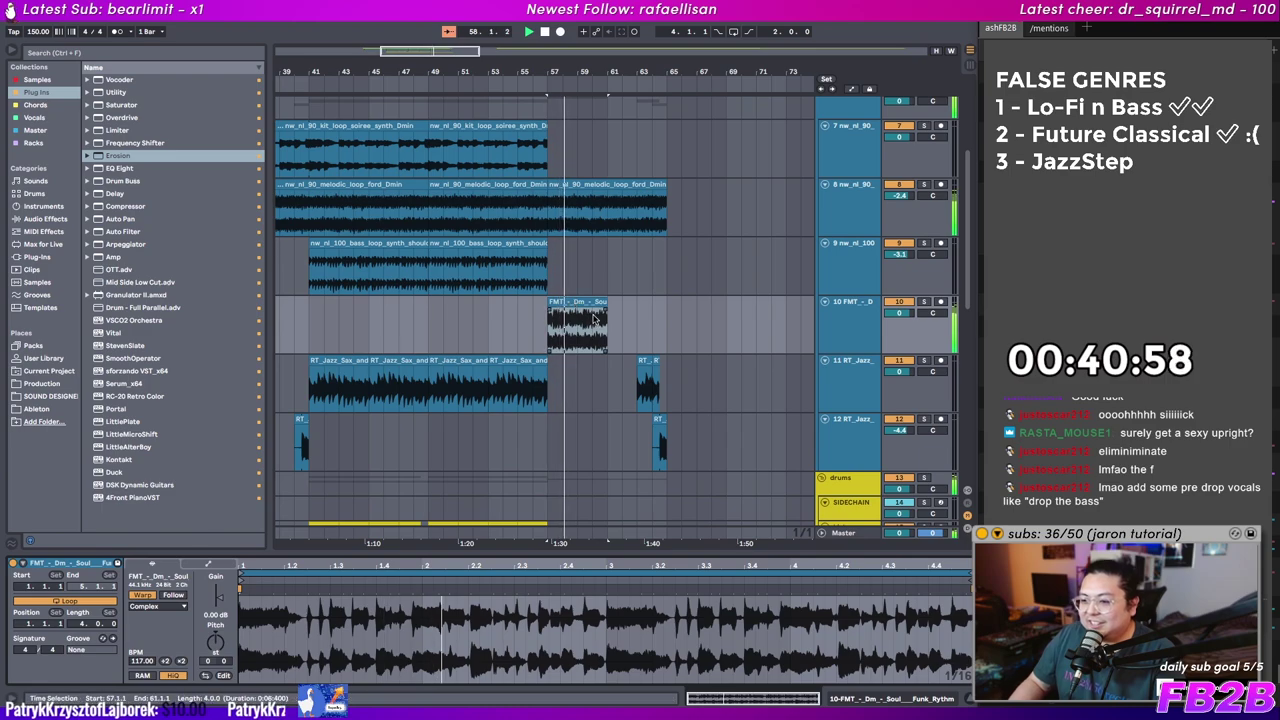
left_click(578, 304)
scroll(580, 314, "left", 1)
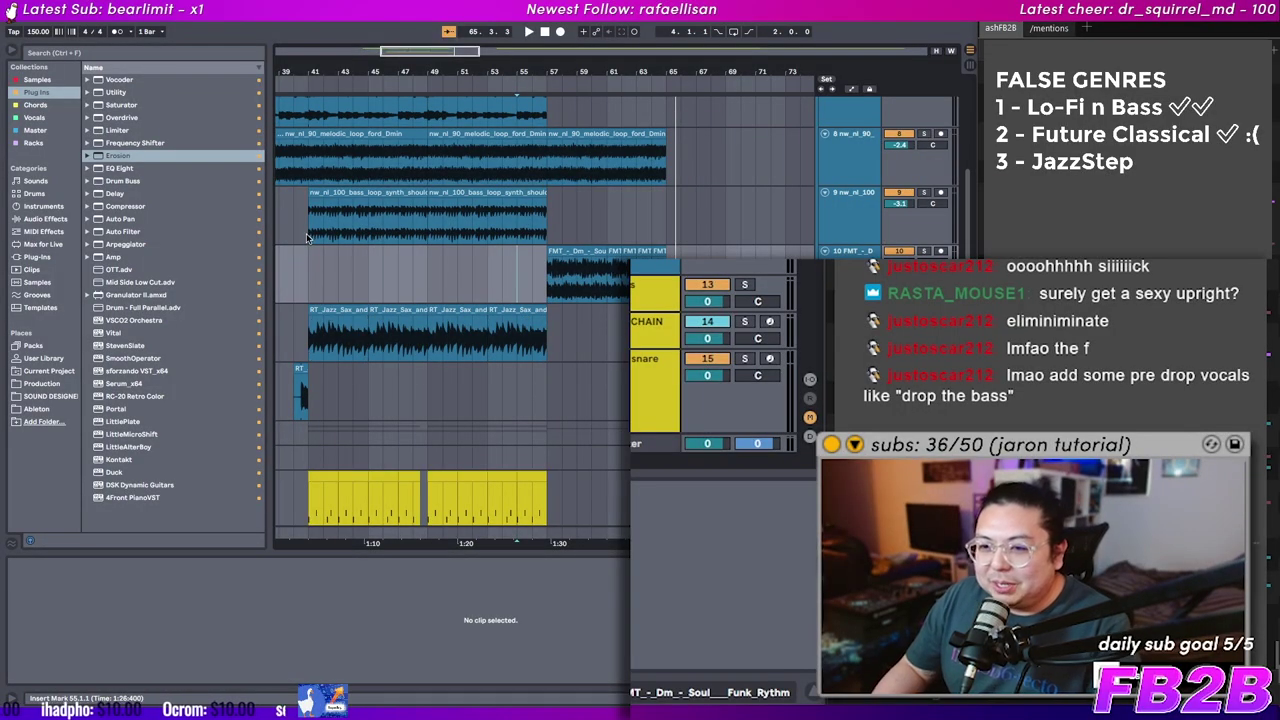
Step: Delete the short jazz bass slice at 57.2.3 and play the transition into bar 57
left_click_drag(309, 239, 318, 248)
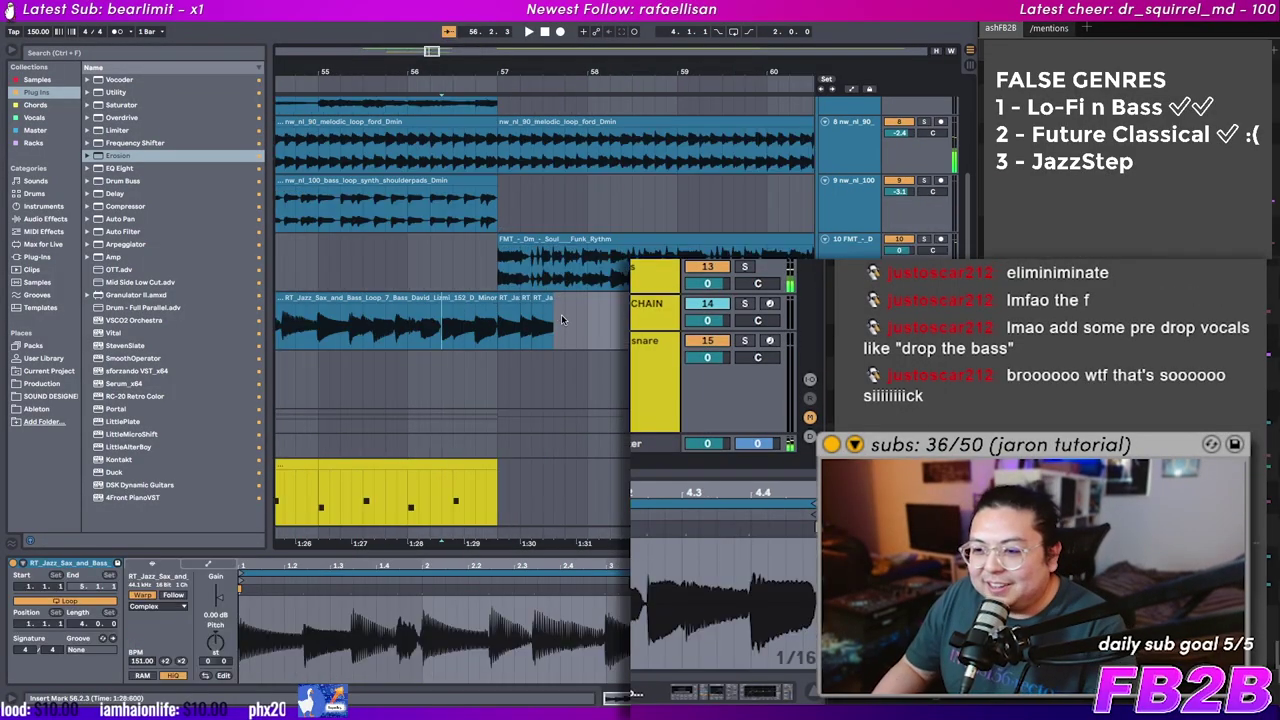
left_click_drag(561, 314, 534, 318)
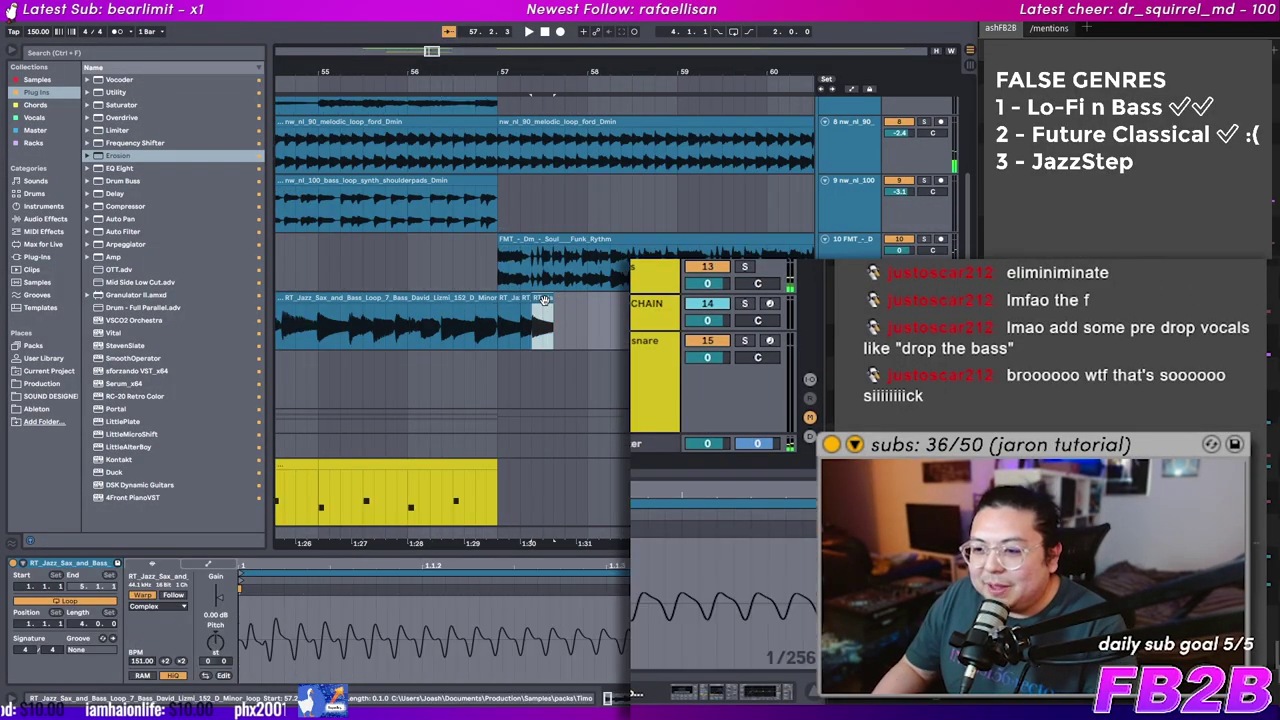
key("Delete")
key("space")
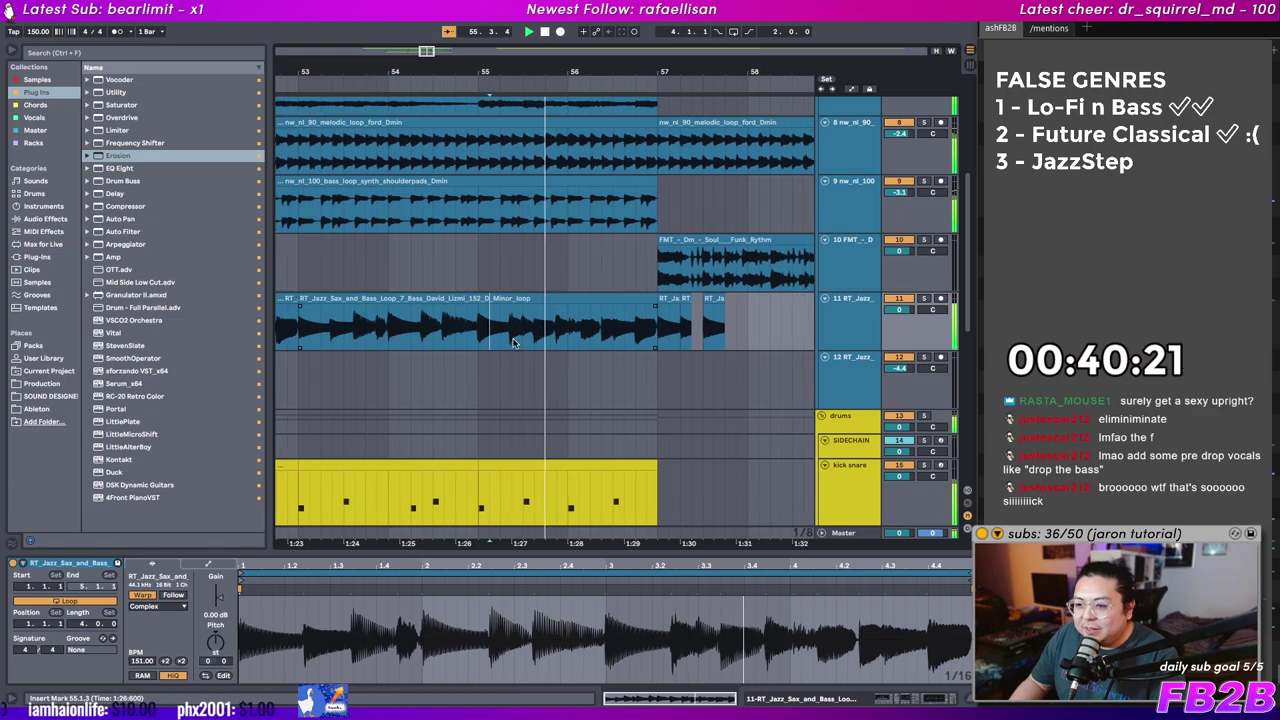
Step: Arrange short jazz bass slices with gaps between them from bar 57 and play the resulting stutter pattern
left_click_drag(509, 334, 522, 334)
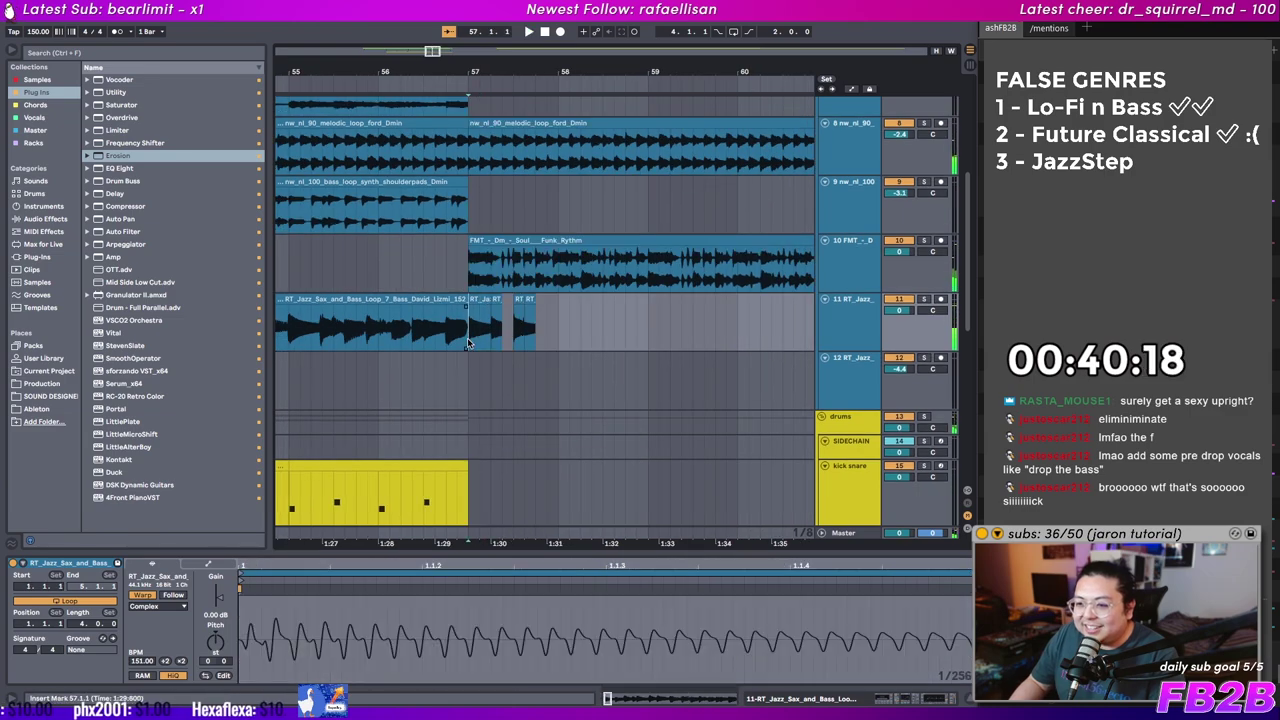
key("space")
left_click_drag(494, 348, 540, 338)
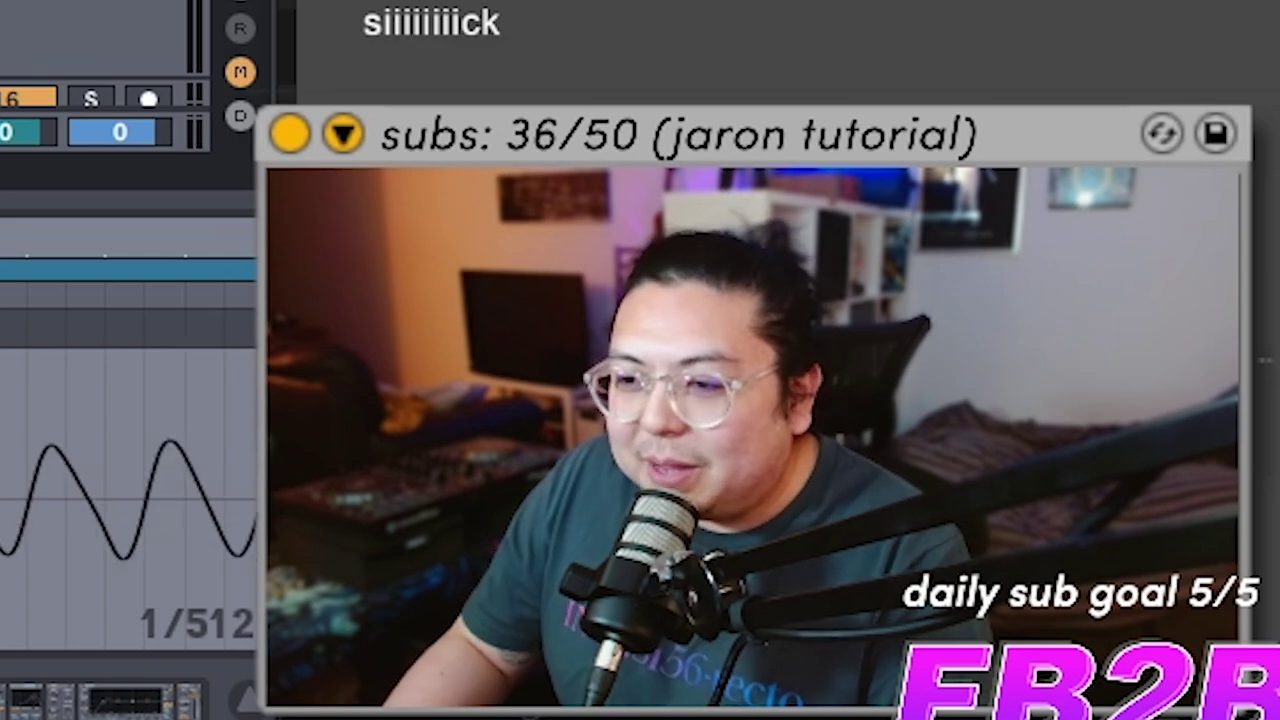
left_click_drag(558, 318, 450, 315)
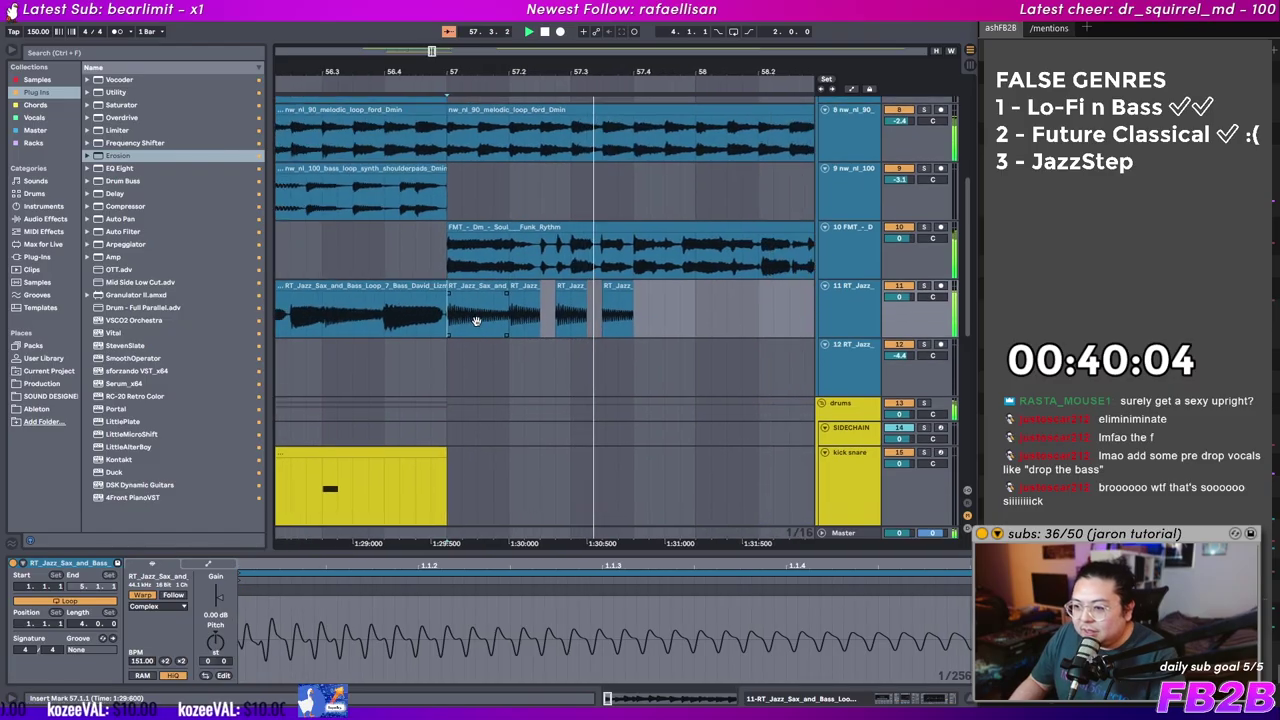
Step: Delete the funk rhythm and jazz bass clips between bars 61 and 65
key("space")
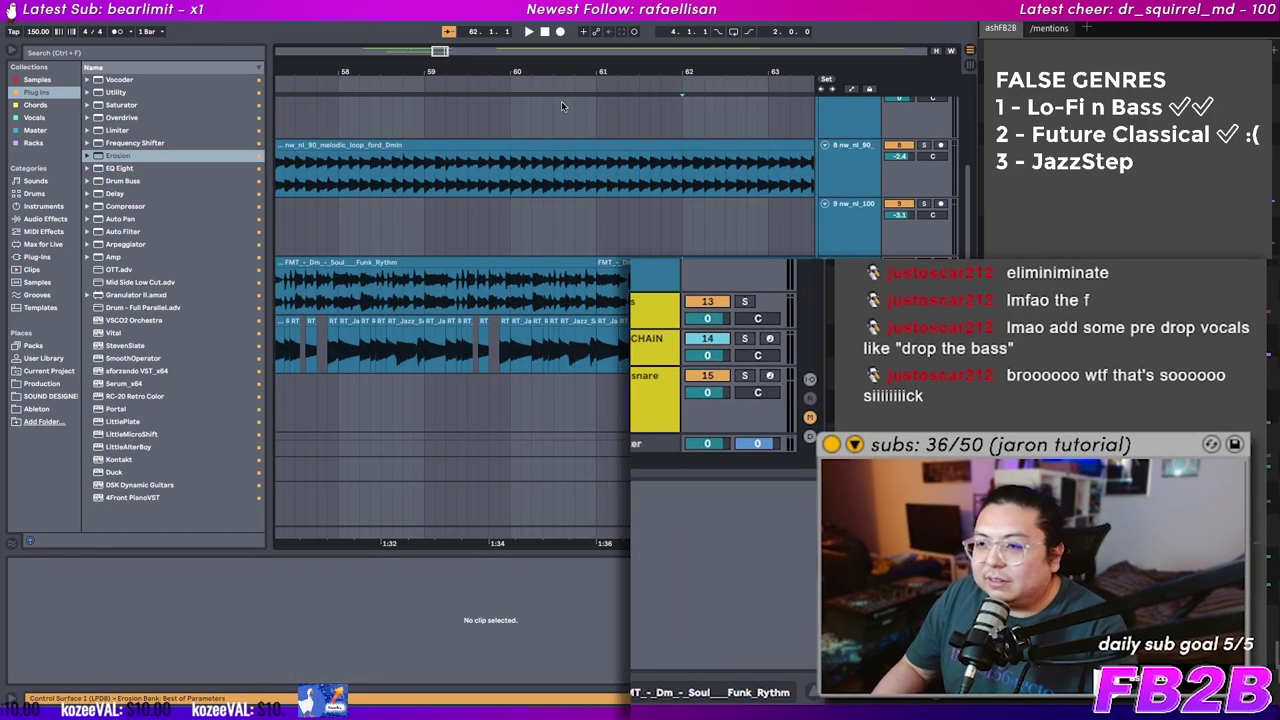
scroll(564, 318, "down", 5)
left_click_drag(564, 318, 511, 328)
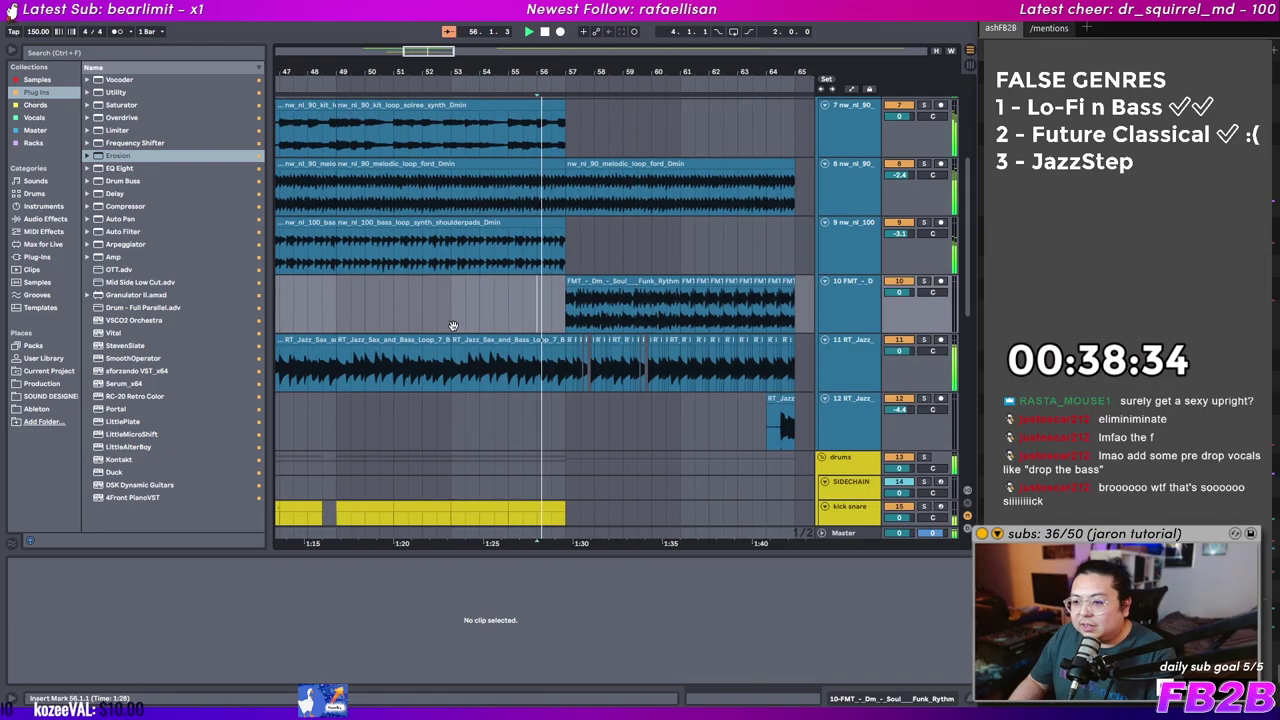
left_click_drag(451, 326, 344, 311)
left_click_drag(573, 305, 688, 362)
key("Delete")
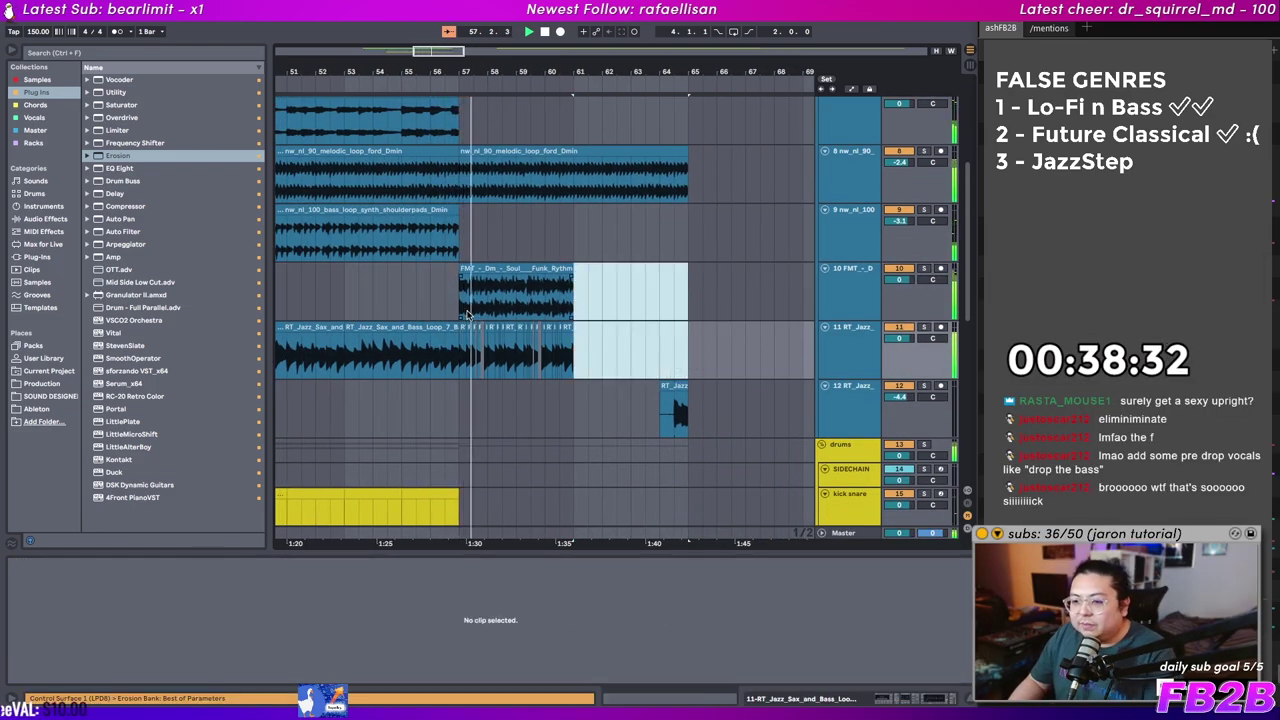
Step: Duplicate the funk rhythm and jazz bass clips of bars 57 to 61 so they repeat from bar 61
left_click_drag(461, 292, 574, 354)
key("ctrl+d")
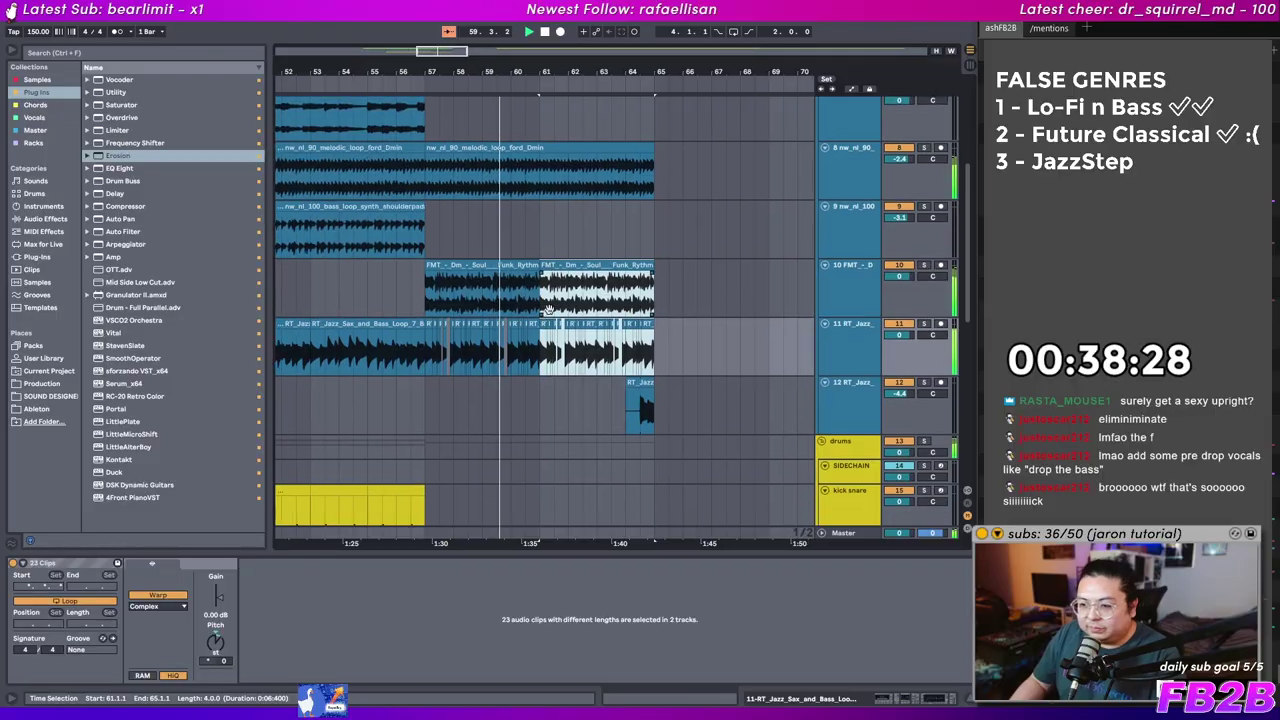
left_click_drag(549, 310, 548, 292)
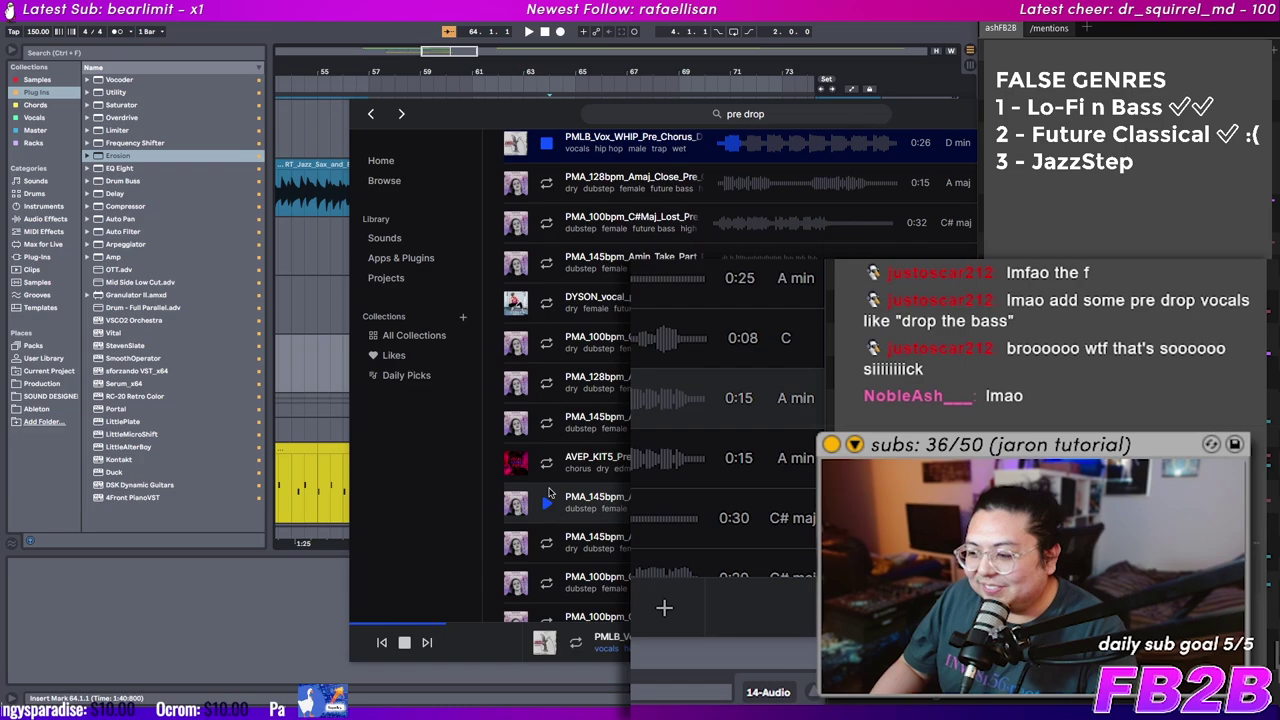
Step: Audition several vocal samples in the sample library's "pre drop" results
left_click(549, 500)
scroll(554, 499, "down", 2)
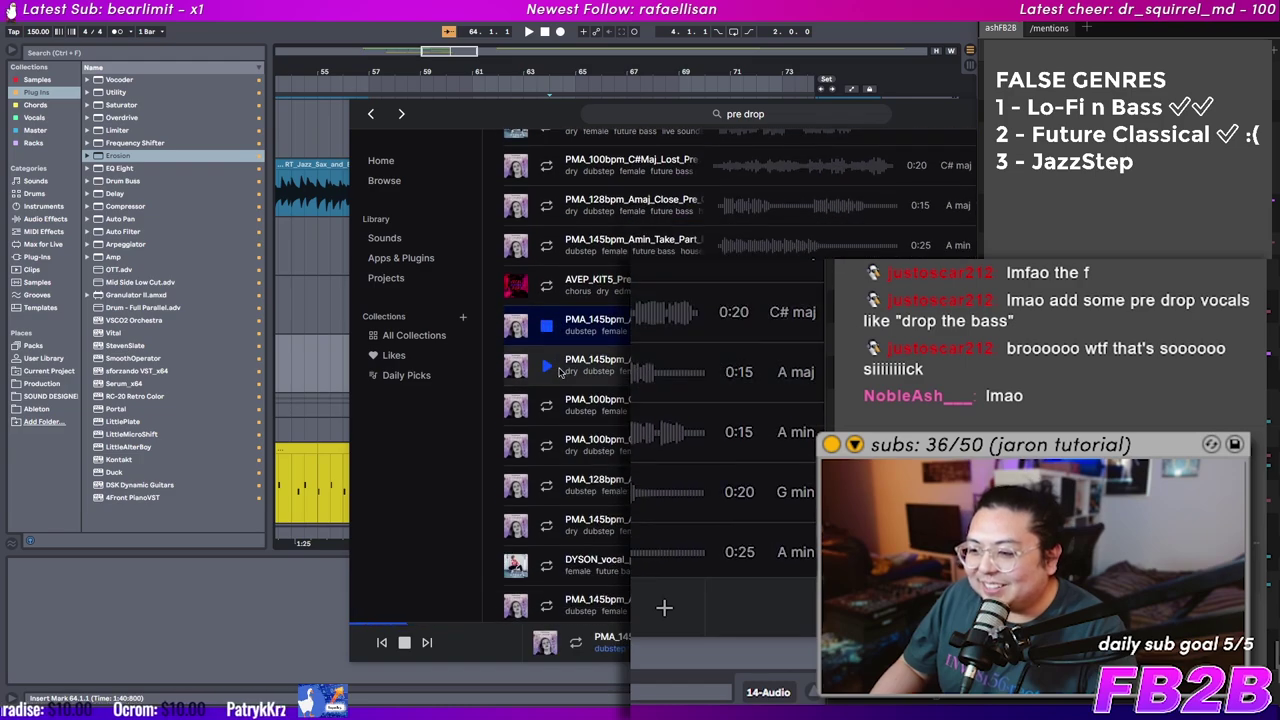
scroll(550, 420, "down", 4)
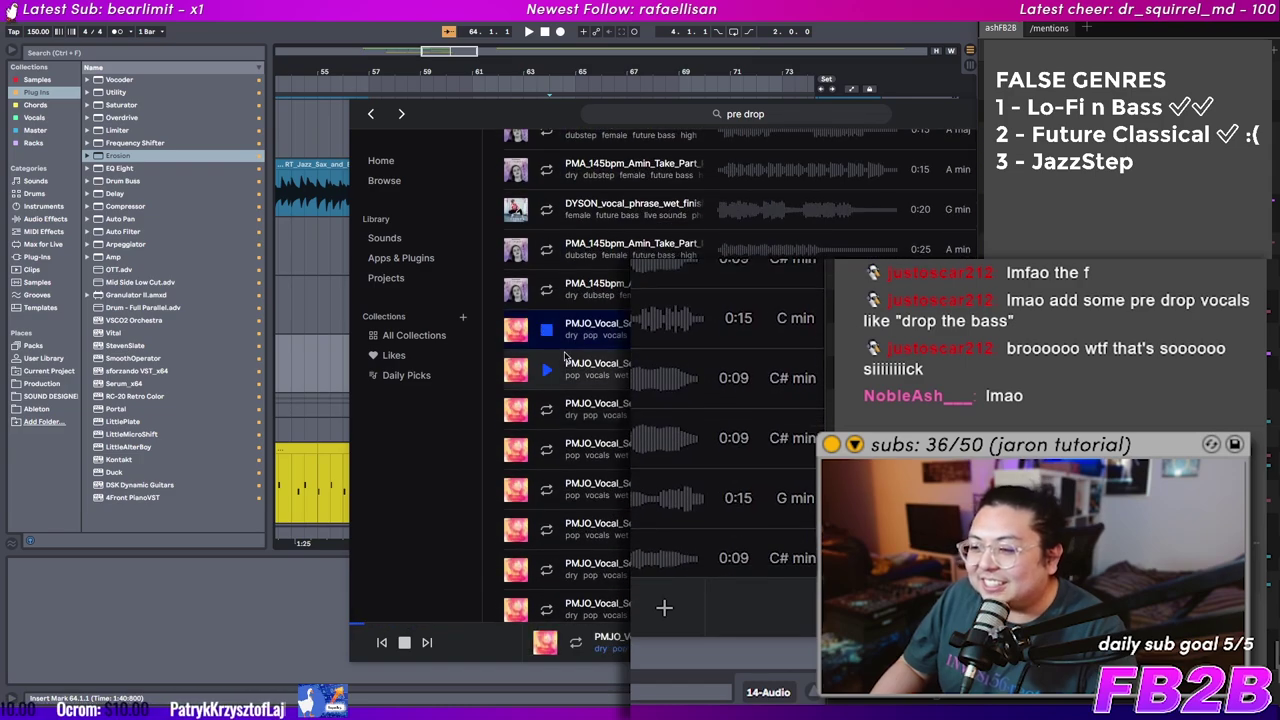
scroll(564, 357, "down", 2)
left_click(545, 514)
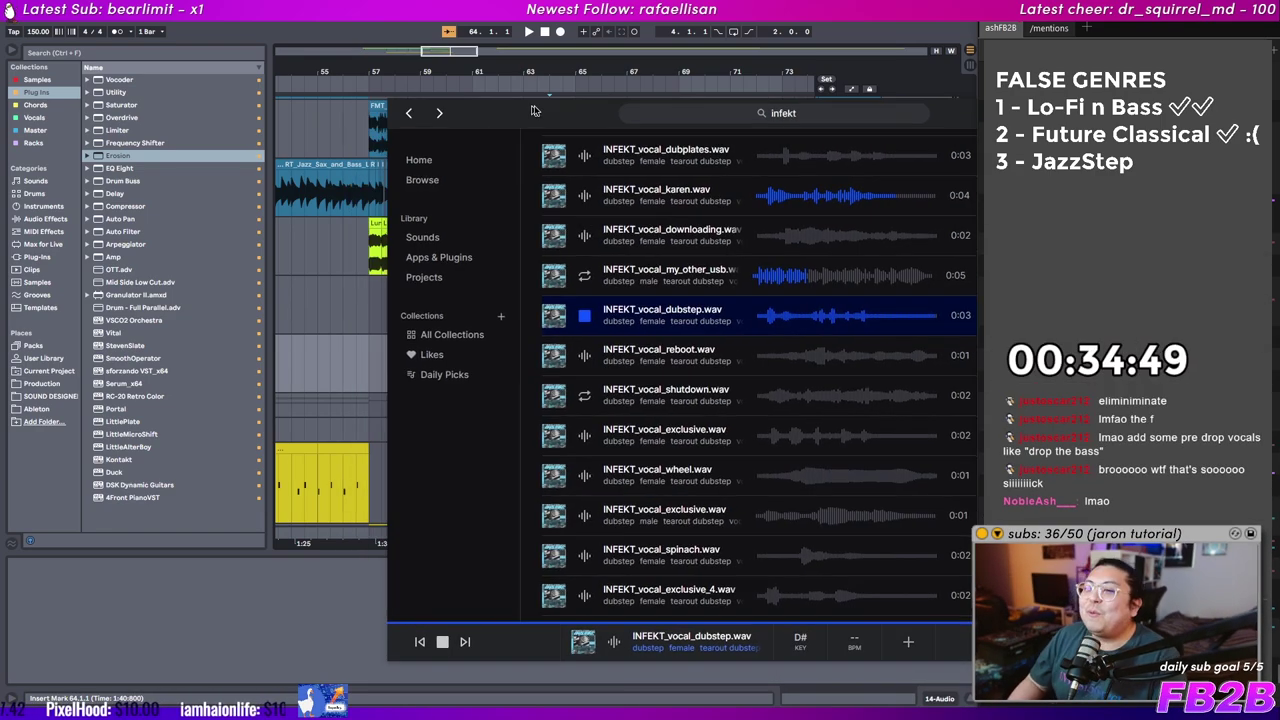
Step: Lay the INFEKT_vocal_dubstep sample into the arrangement around bar 64, and play and adjust its slices
left_click_drag(494, 112, 850, 103)
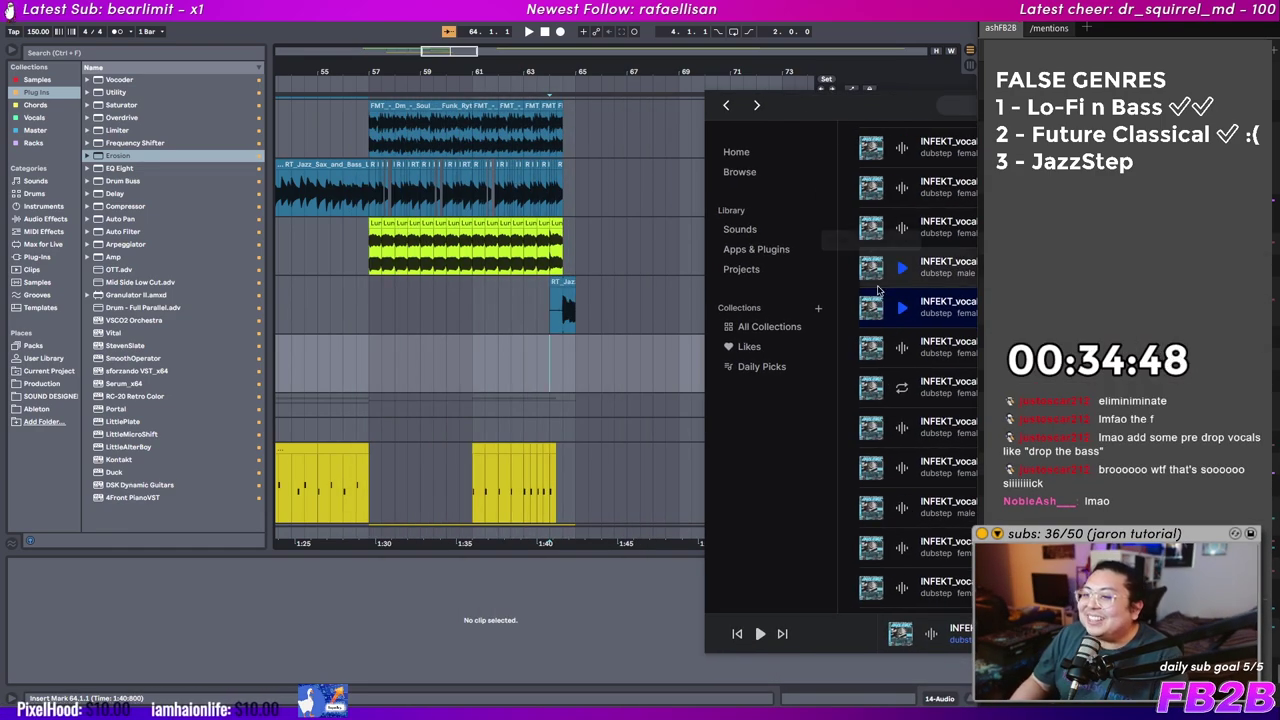
left_click(577, 349)
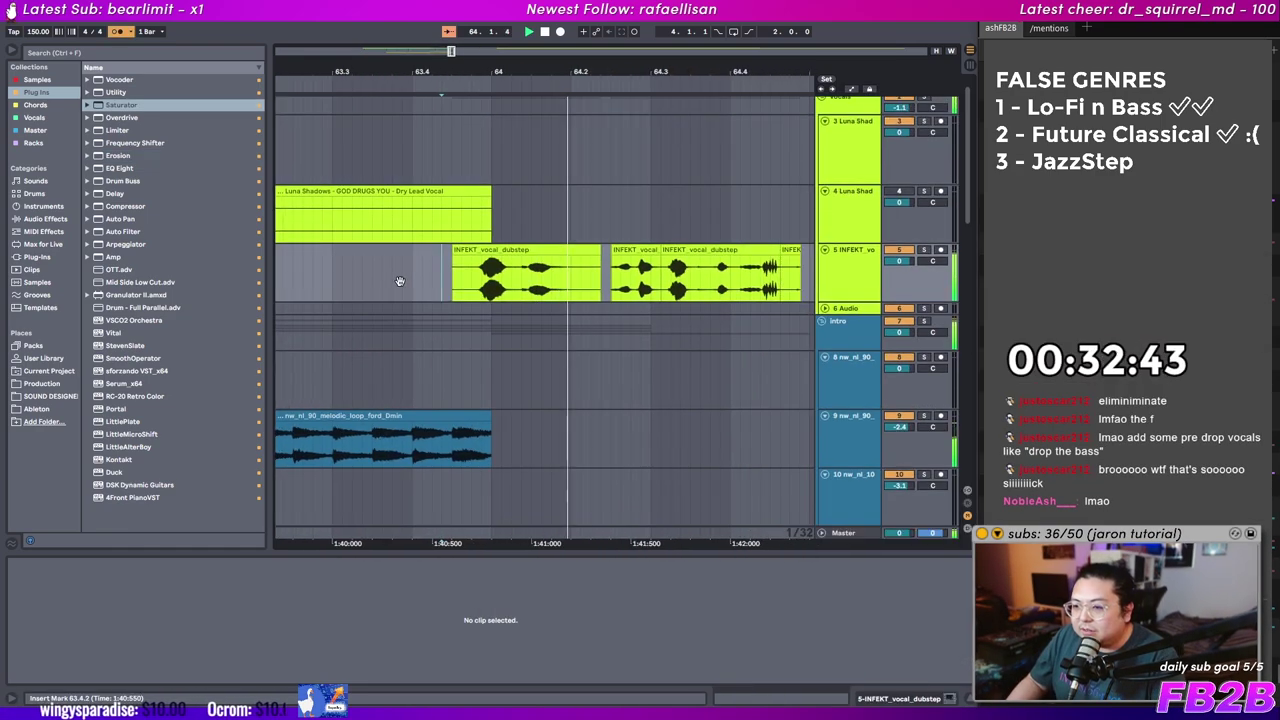
left_click_drag(380, 291, 340, 283)
key("space")
left_click_drag(634, 275, 745, 274)
left_click(497, 262)
left_click_drag(638, 250, 646, 250)
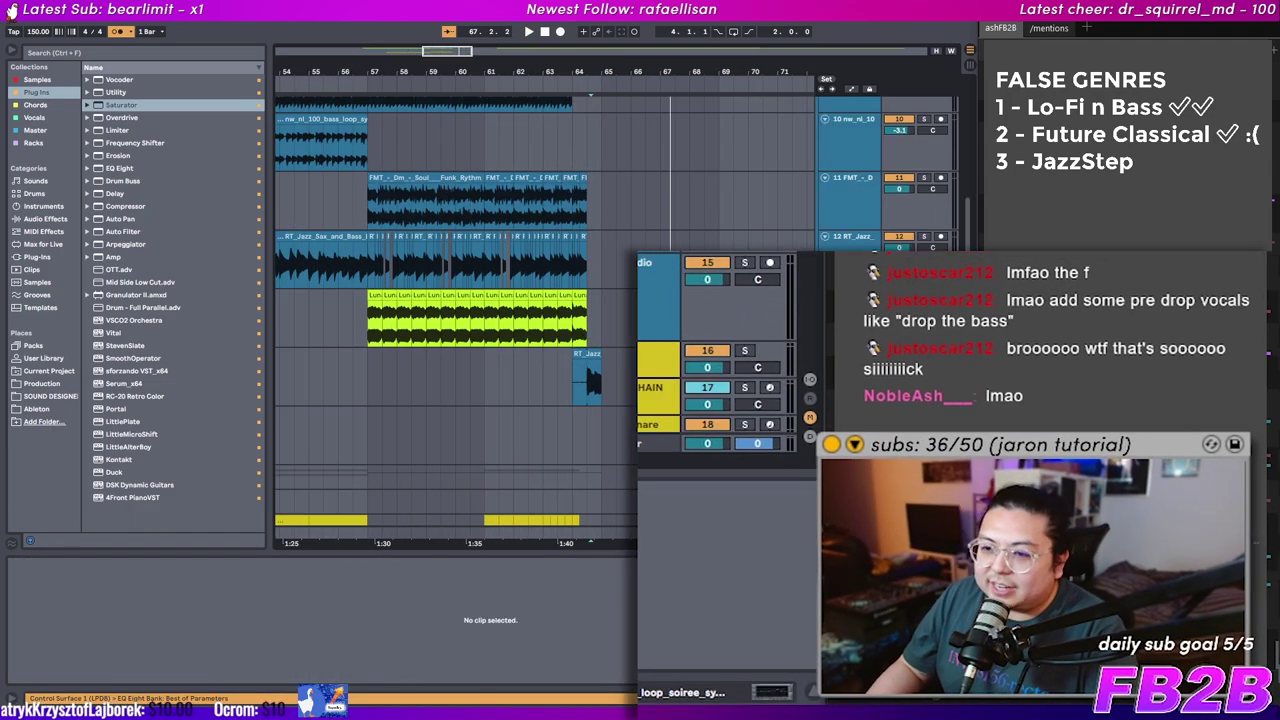
Step: Go to the kick snare track at bar 65 and list the Plug-Ins collection in the browser
left_click_drag(524, 335, 503, 140)
left_click_drag(530, 362, 516, 192)
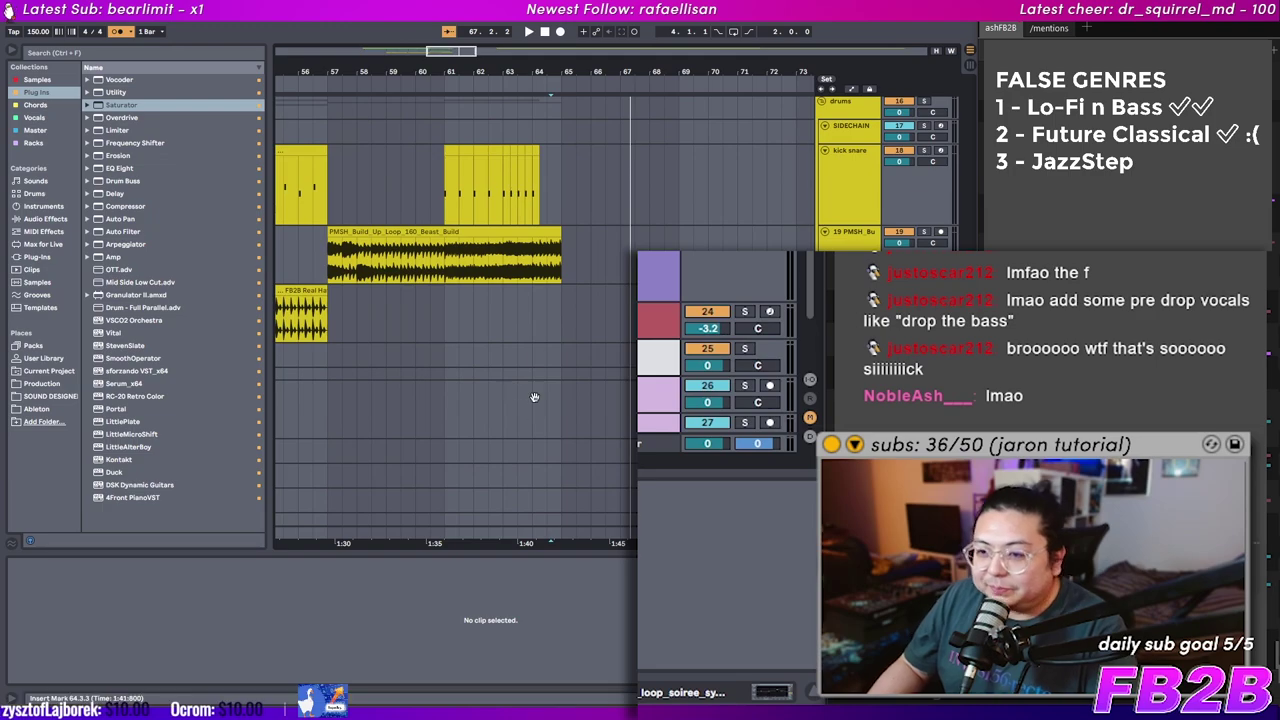
left_click_drag(535, 397, 614, 480)
left_click_drag(428, 362, 510, 346)
key("ctrl+f")
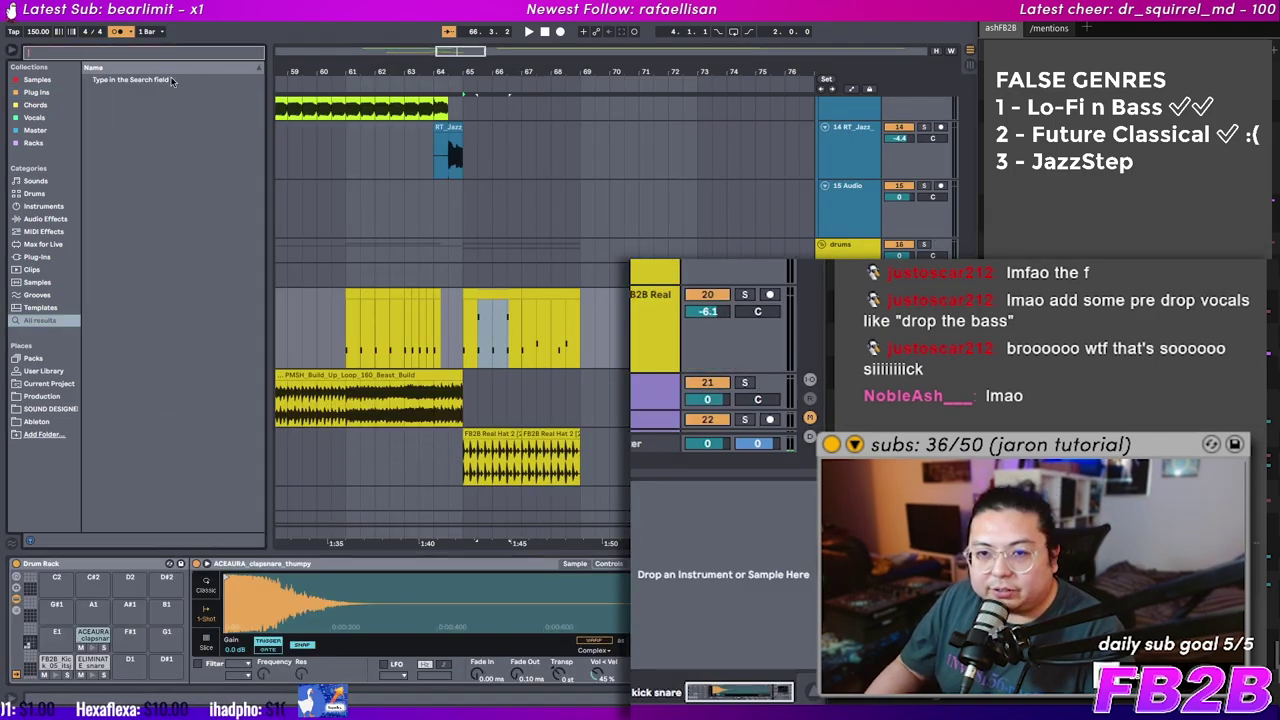
left_click(49, 95)
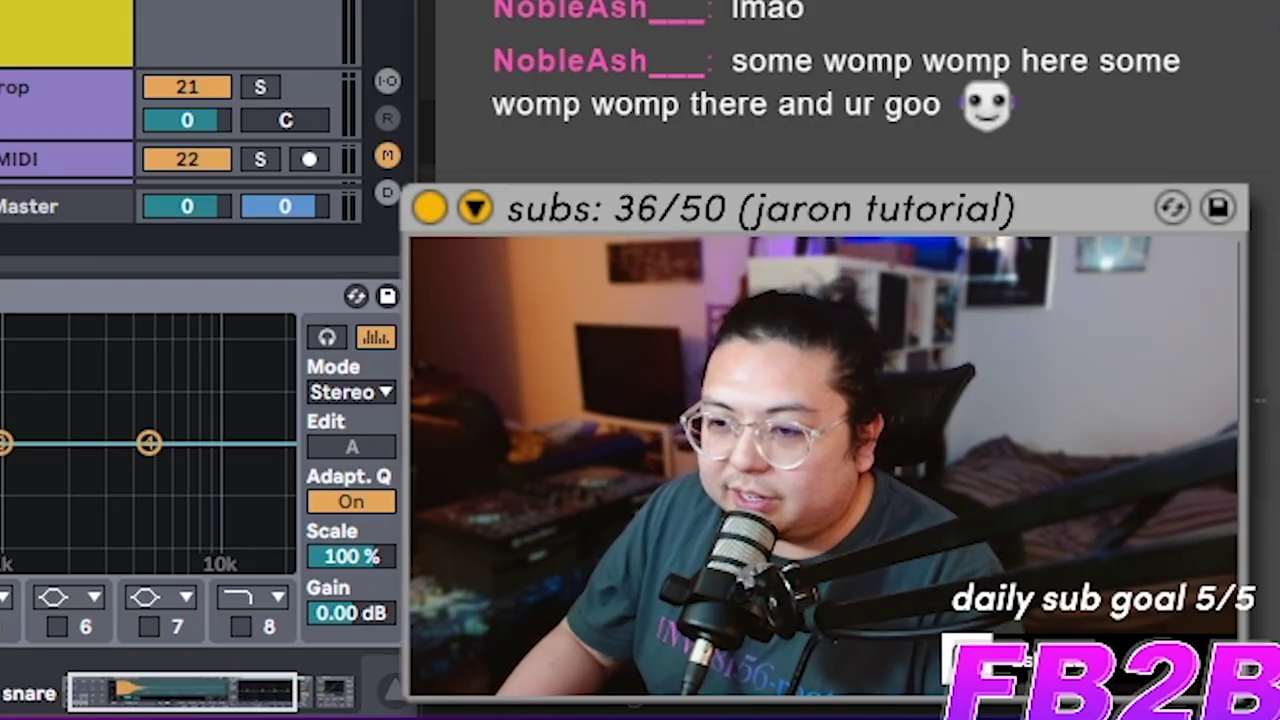
Step: Play the drop section and duplicate the selected clips after themselves
key("space")
scroll(180, 92, "down", 3)
left_click_drag(505, 321, 586, 356)
key("ctrl+d")
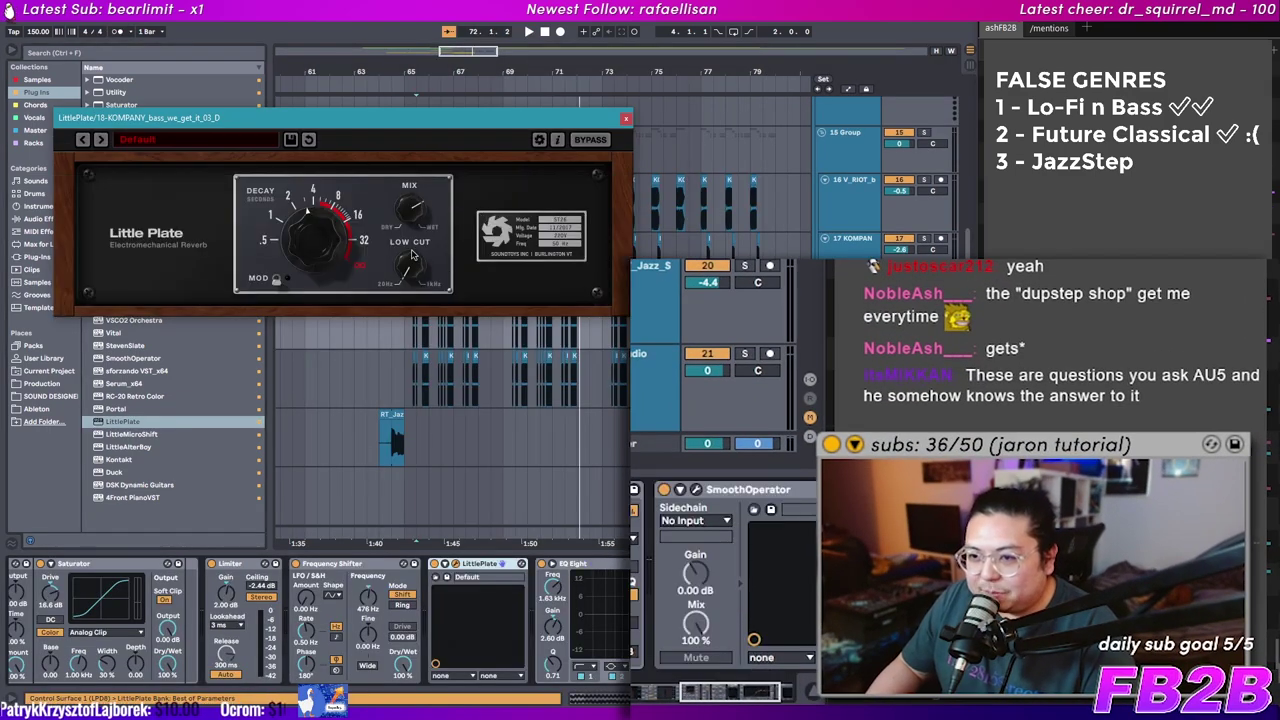
Step: Raise LittlePlate's low cut and shorten its decay on the KOMPANY_bass_we_get_it_03_D track, and delete the selected item
left_click_drag(410, 270, 410, 238)
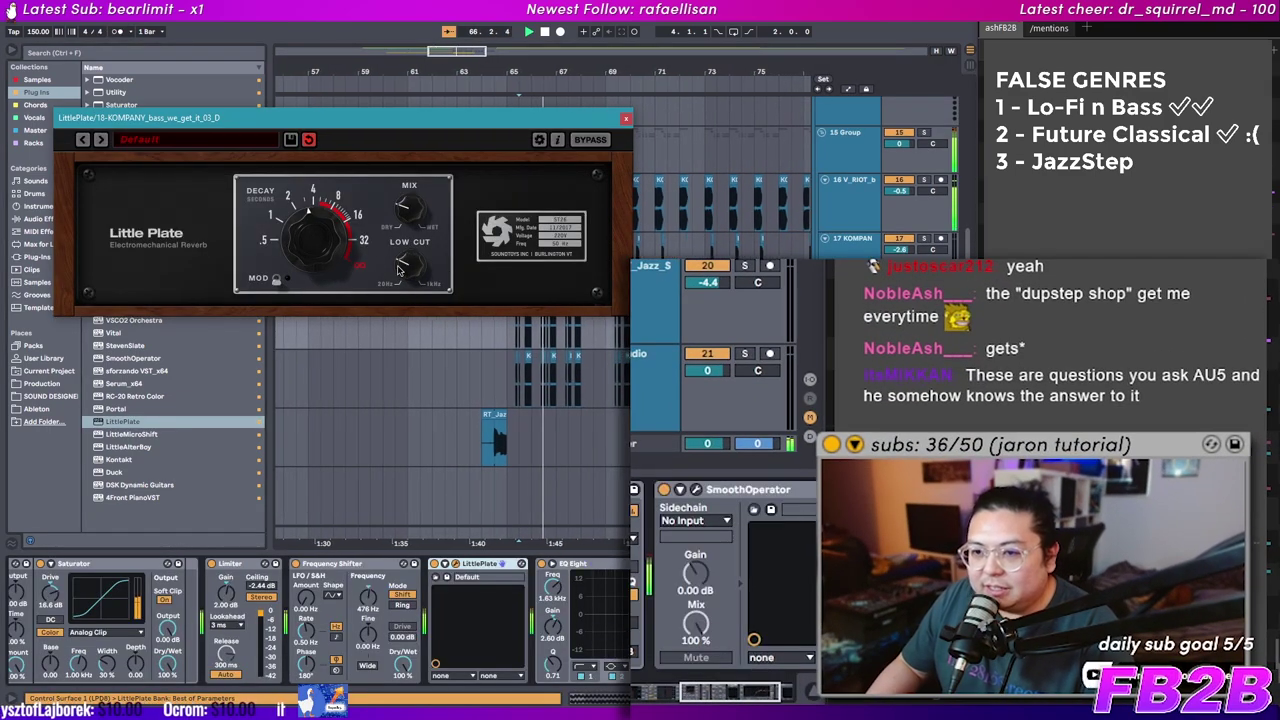
left_click_drag(318, 243, 320, 256)
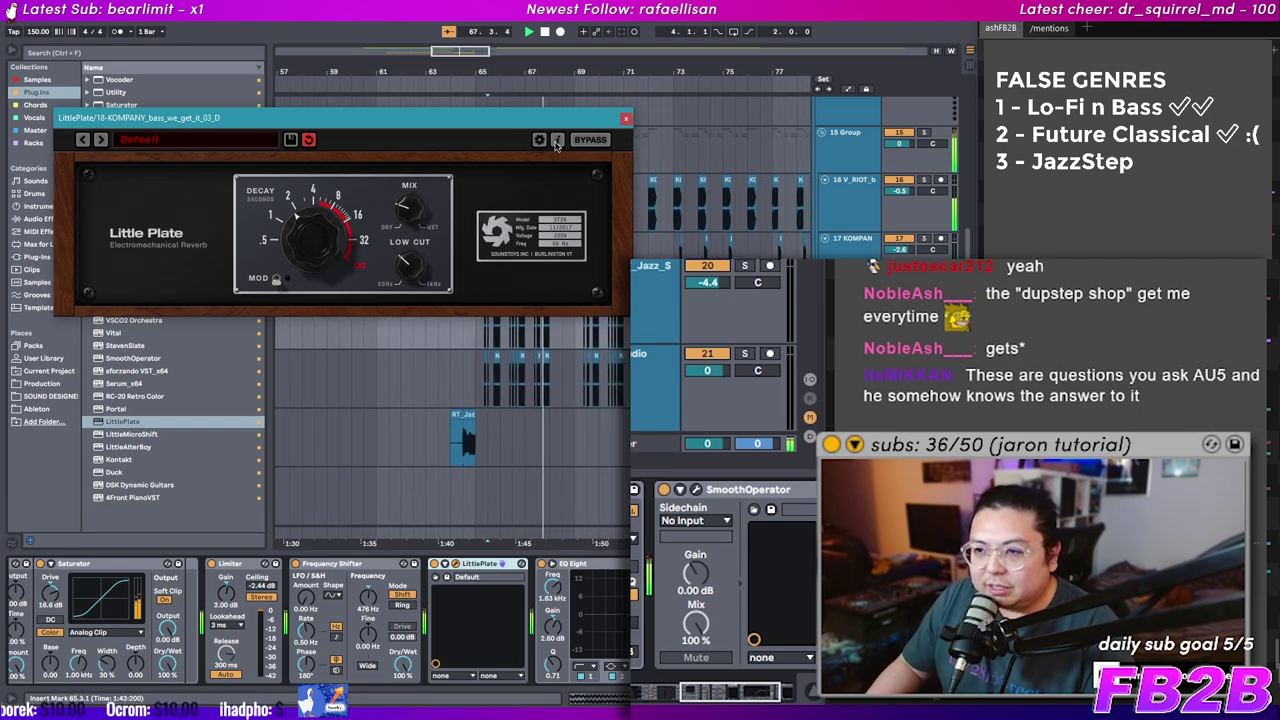
left_click(626, 118)
scroll(613, 132, "up", 2)
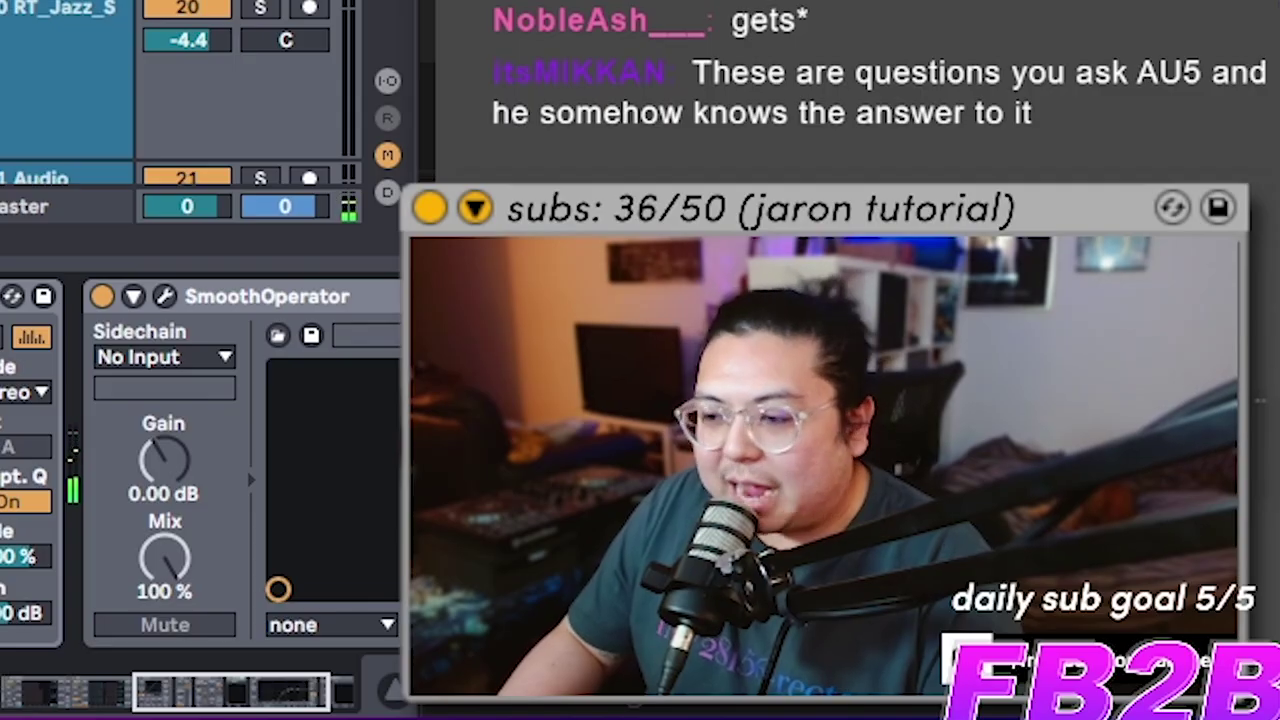
scroll(610, 615, "right", 5)
scroll(200, 95, "down", 3)
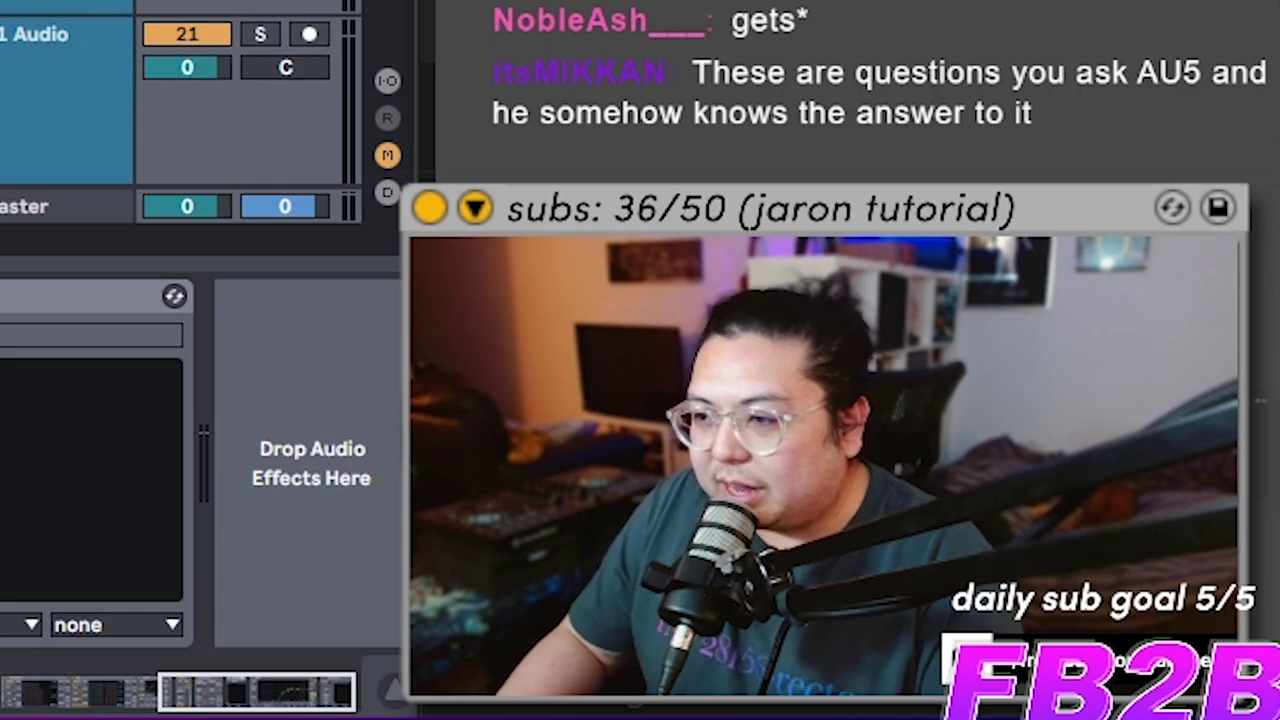
key("Delete")
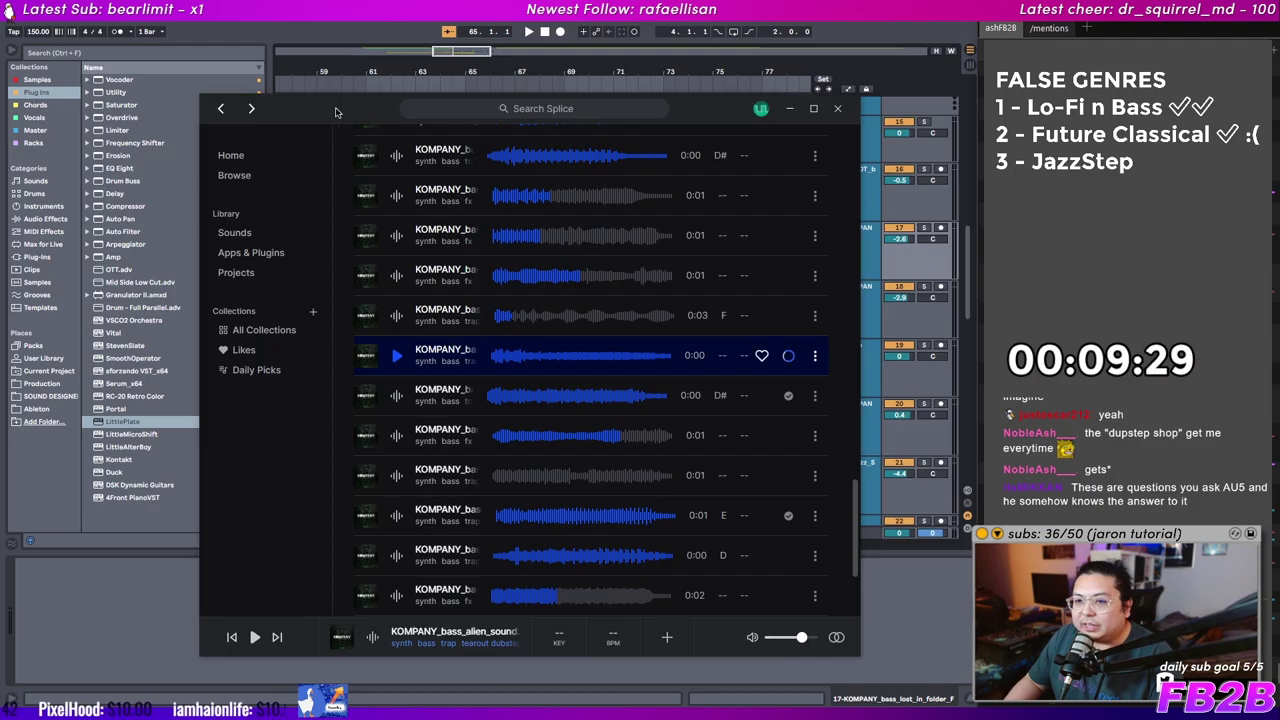
Step: Place KOMPANY_bass_alien_sound on its own track at bar 65 and repeat it as a continuous line of short clips
left_click_drag(337, 111, 733, 106)
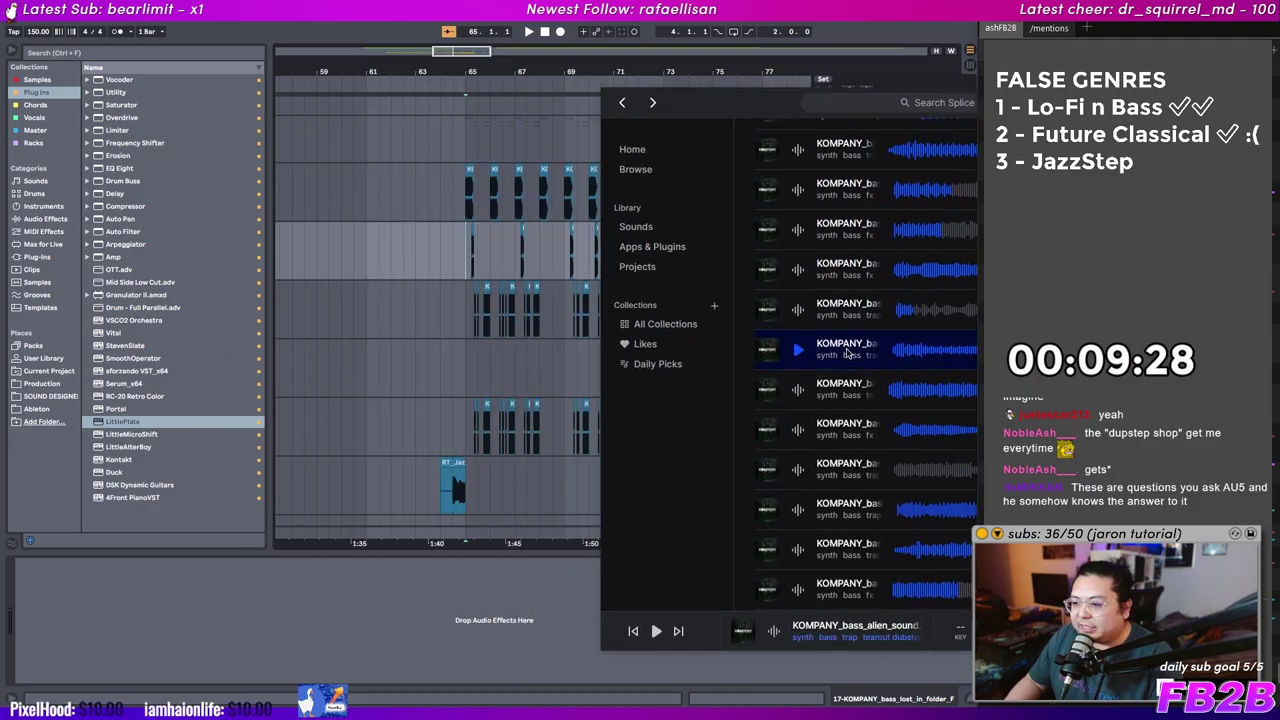
left_click(490, 340)
left_click_drag(466, 72, 466, 180)
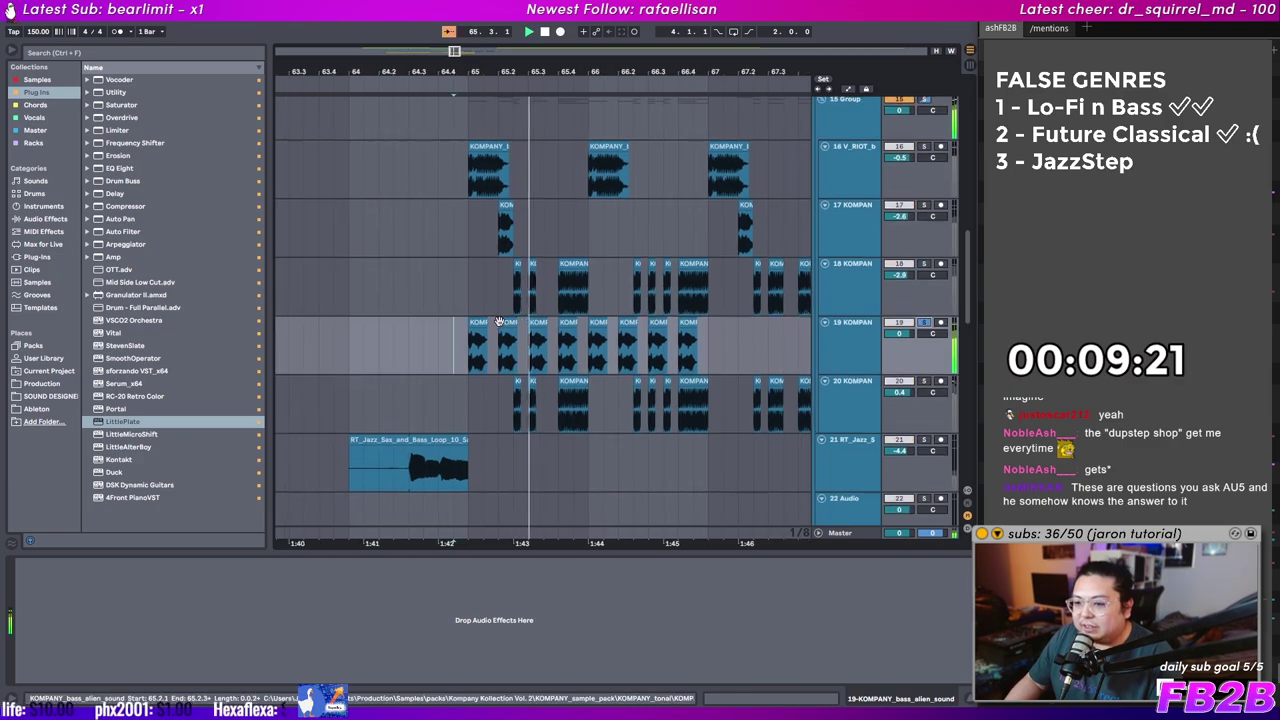
left_click_drag(500, 322, 434, 347)
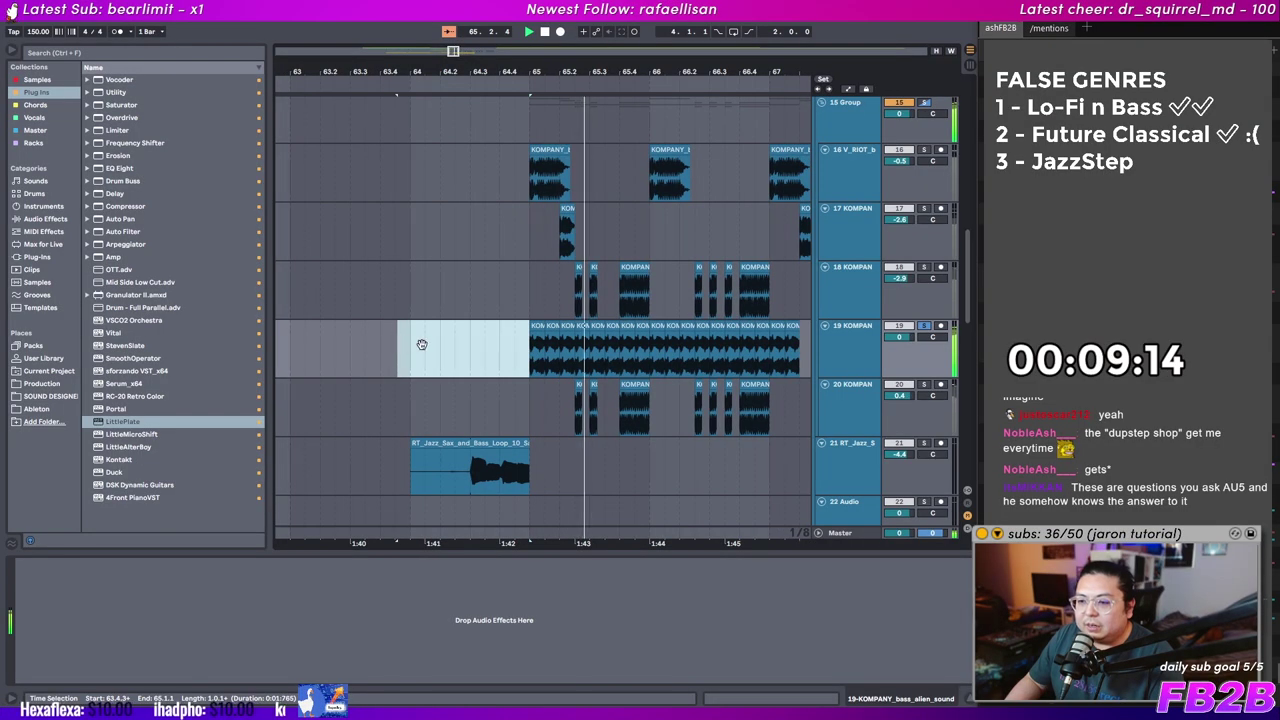
left_click_drag(422, 345, 502, 334)
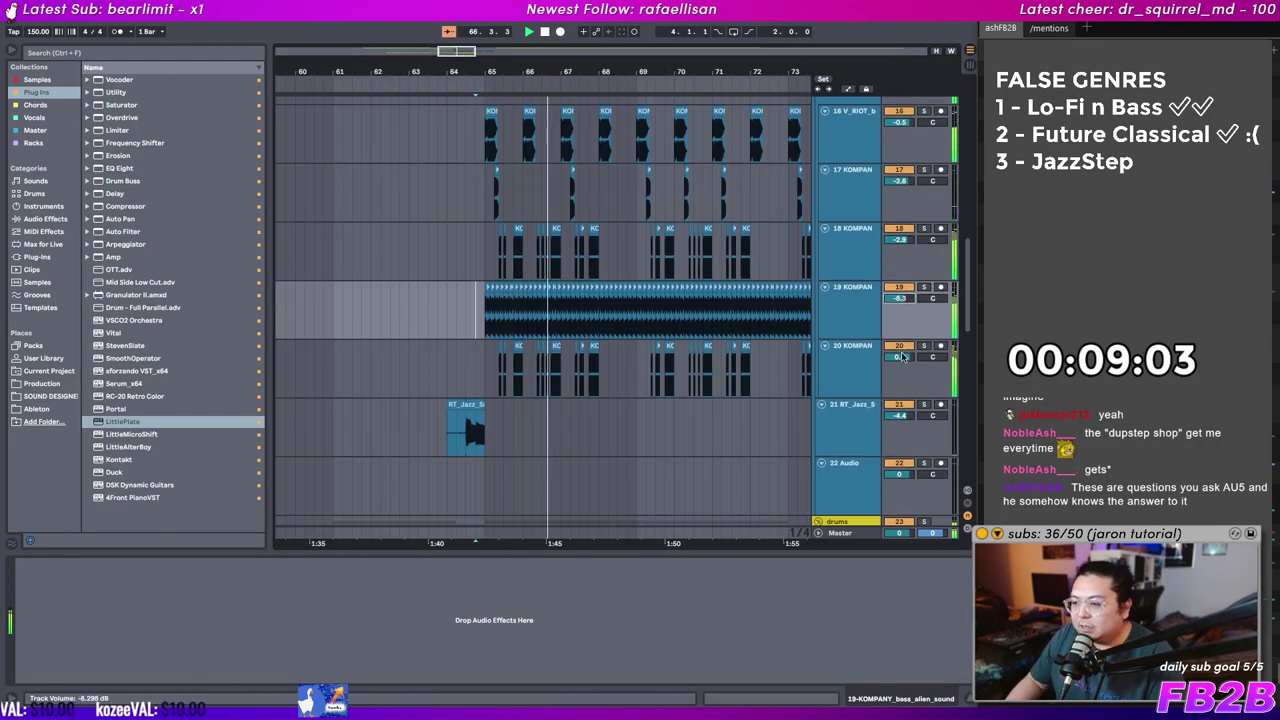
Step: Set the KOMPANY_bass_alien_sound track's volume to -7.0 dB and select its clips in bars 65 to 69
left_click_drag(902, 357, 902, 368)
left_click_drag(630, 316, 566, 332)
left_click_drag(488, 365, 612, 367)
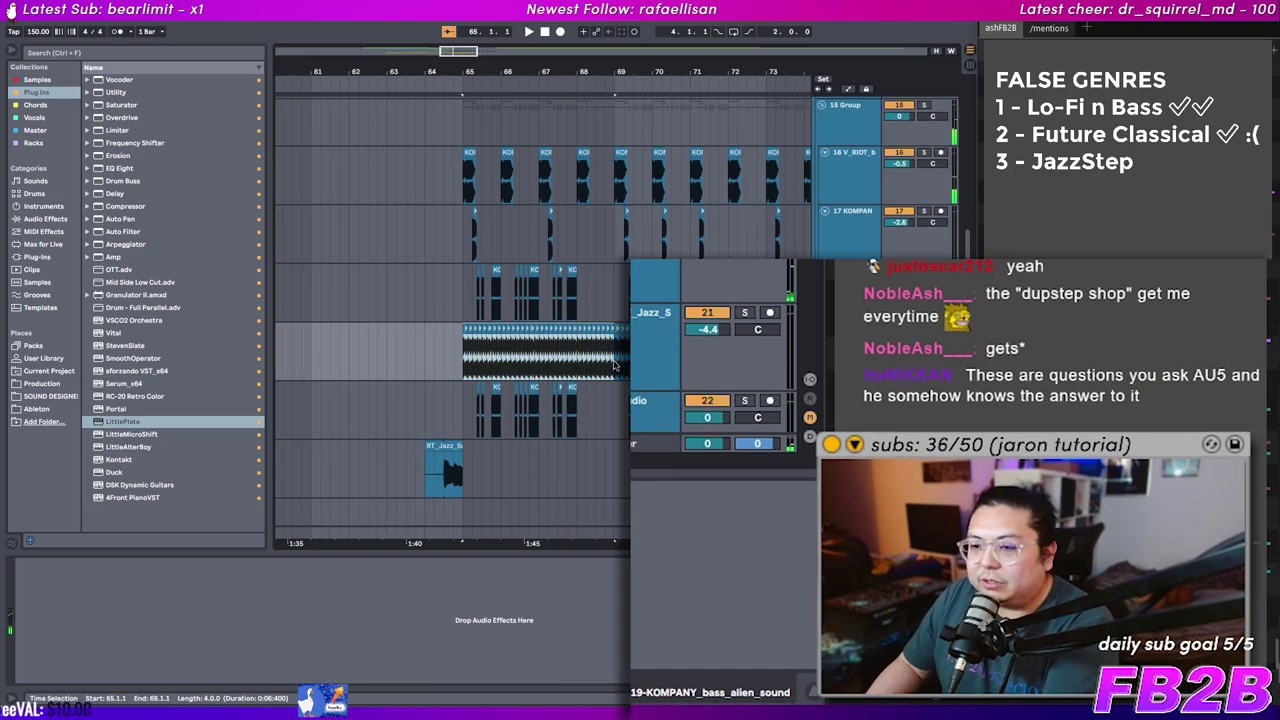
Step: Automate the Frequency Shifter's coarse frequency on the KOMPANY_bass_we_get_it_03_D track with rising ramps over bars 65 to 67, and play it
left_click(826, 286)
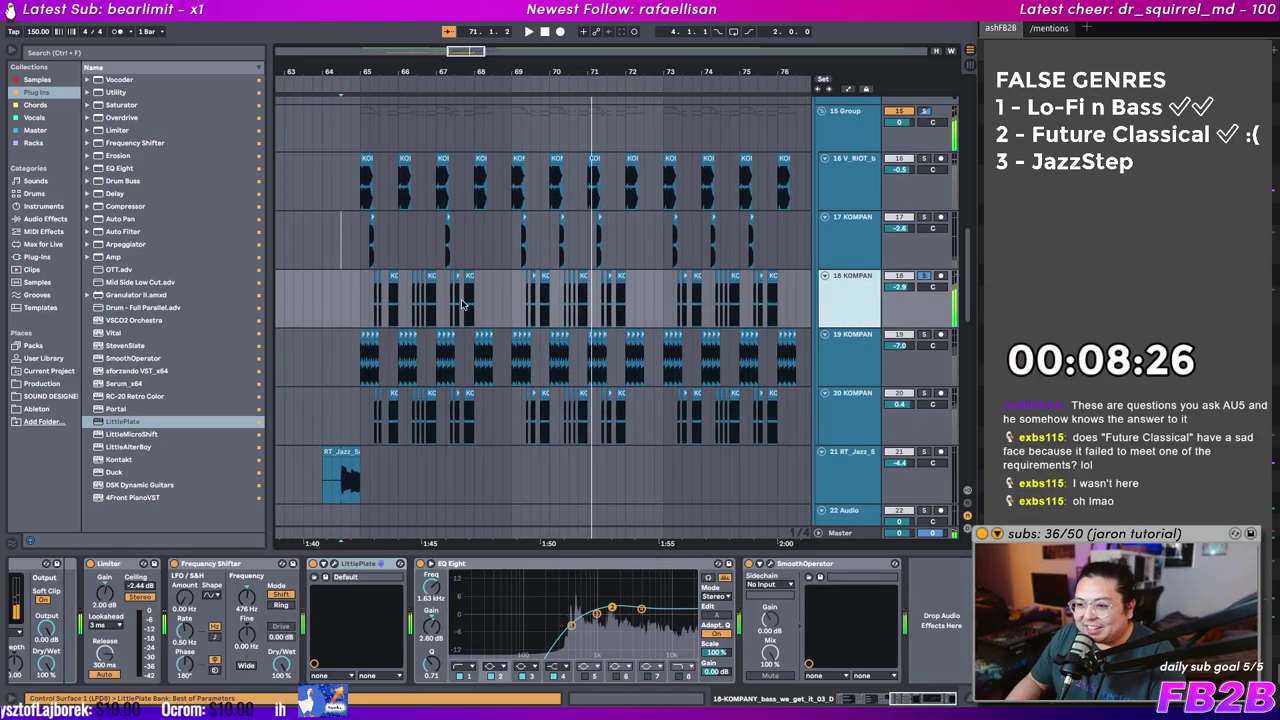
left_click_drag(462, 304, 526, 299)
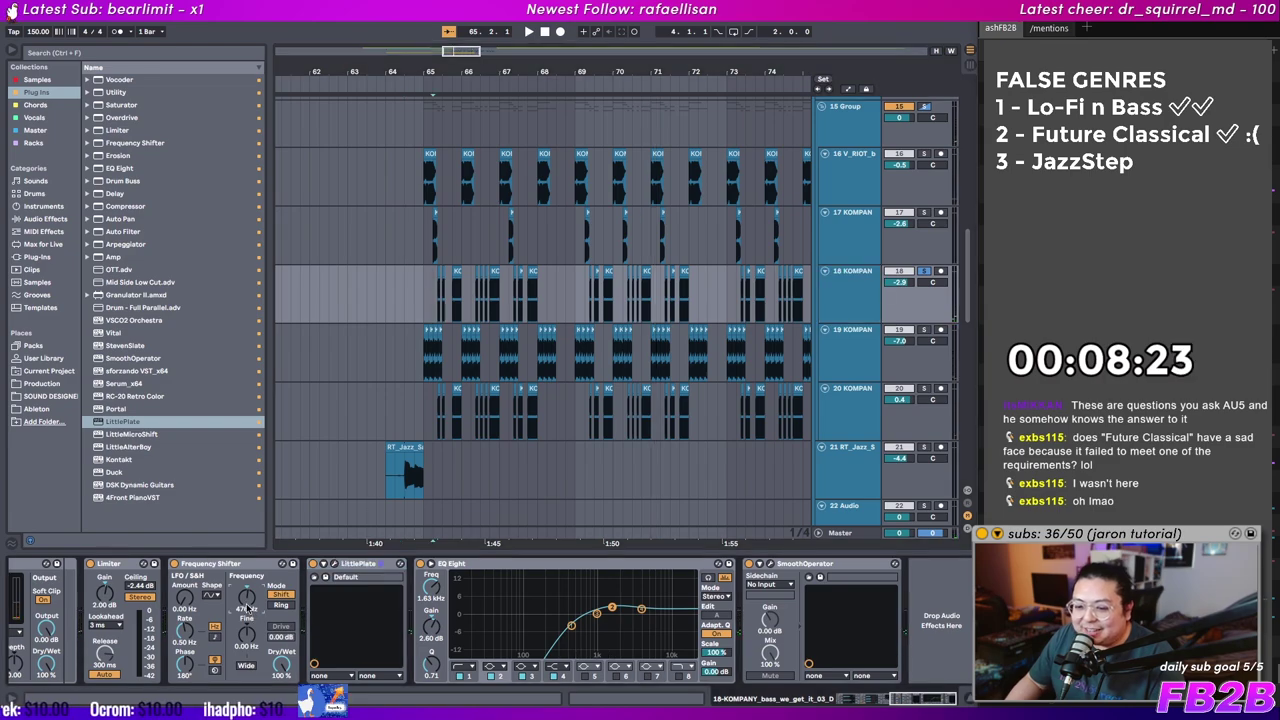
key("a")
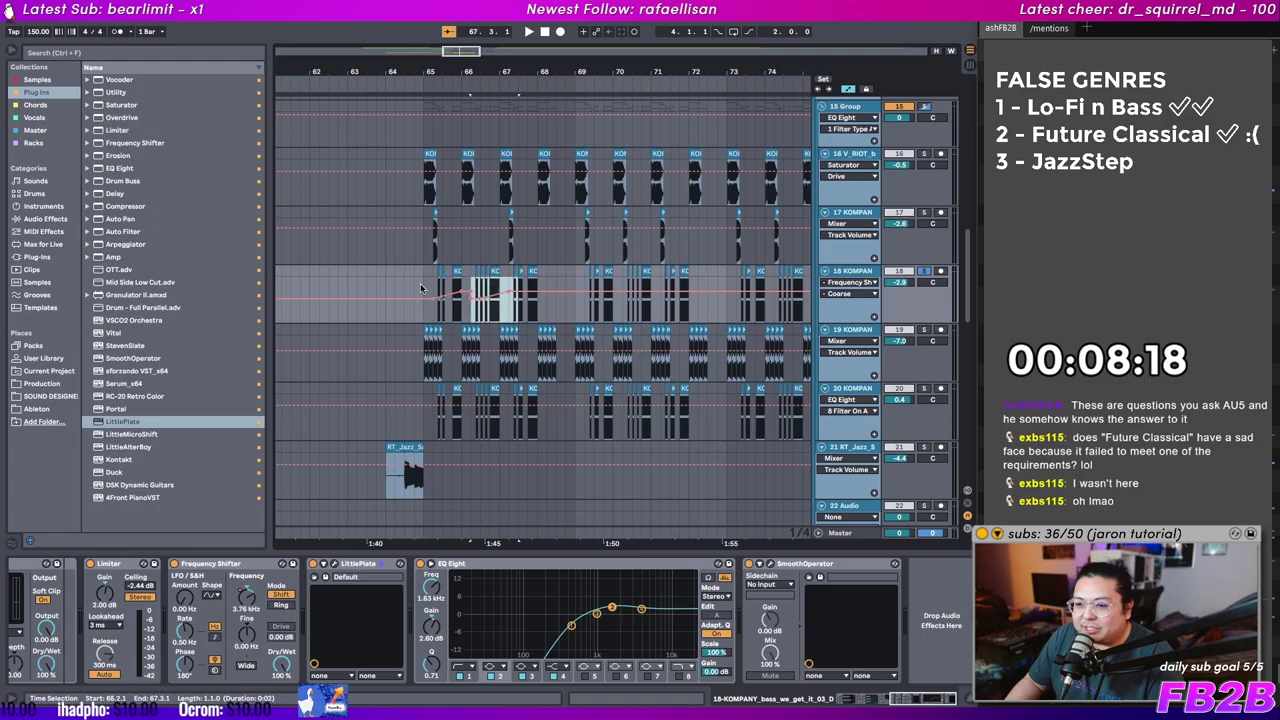
key("space")
mouse_move(430, 290)
left_mouse_down()
mouse_move(525, 273)
mouse_move(497, 303)
mouse_move(464, 293)
mouse_move(448, 304)
left_mouse_up()
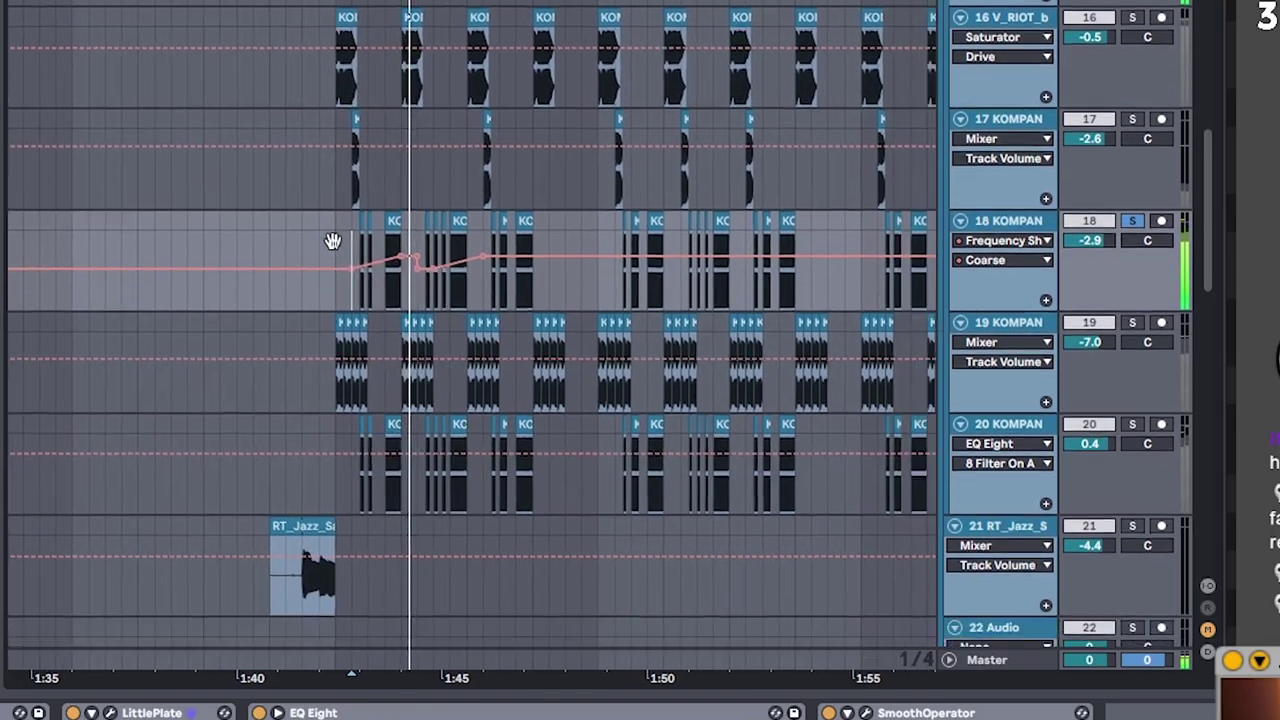
Step: Solo the GOD DRUGS YOU acapella track and listen to passages around bars 98 to 108 for a usable vocal phrase
scroll(302, 262, "up", 2)
scroll(277, 286, "up", 3)
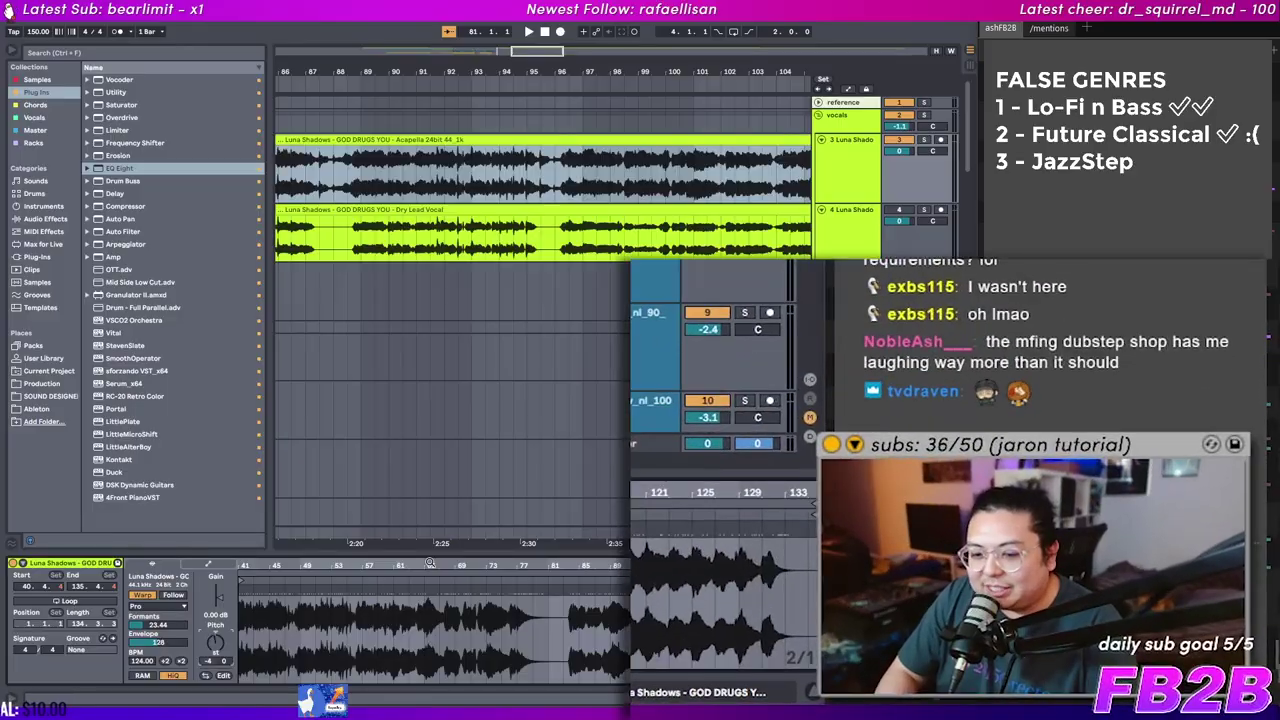
left_click(924, 140)
left_click(693, 184)
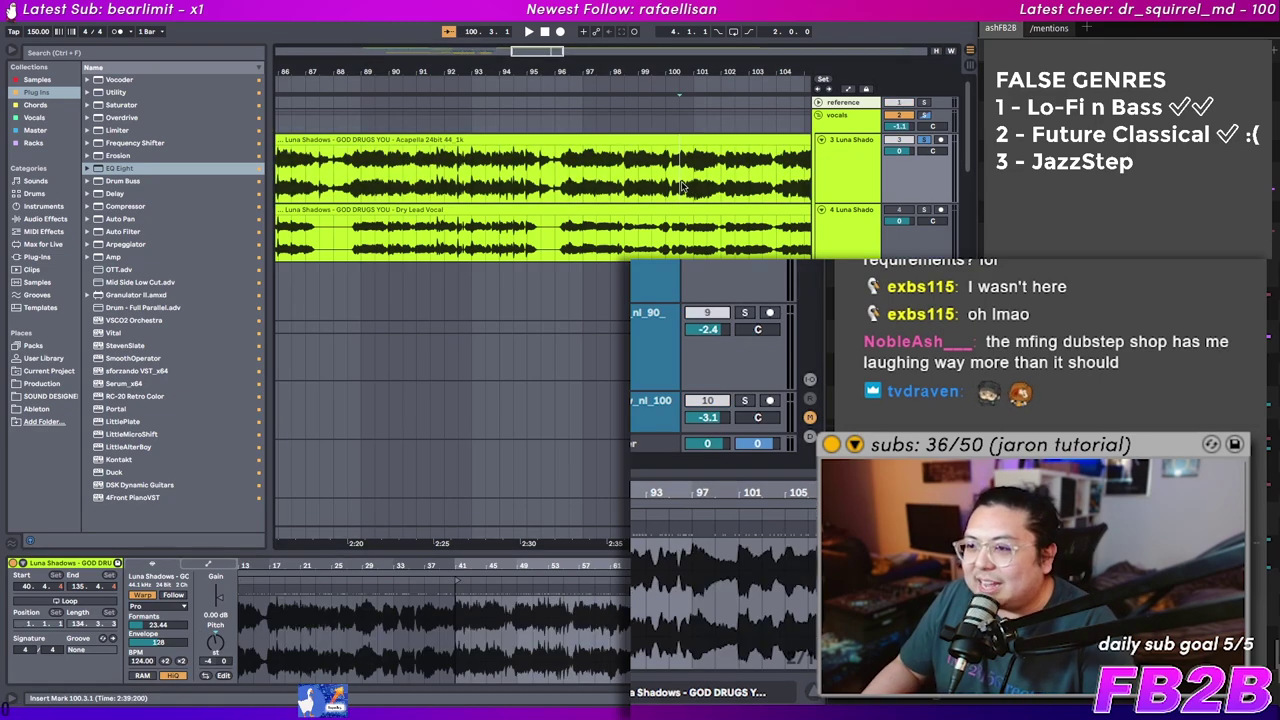
key("space")
left_click(632, 180)
key("space")
key("space")
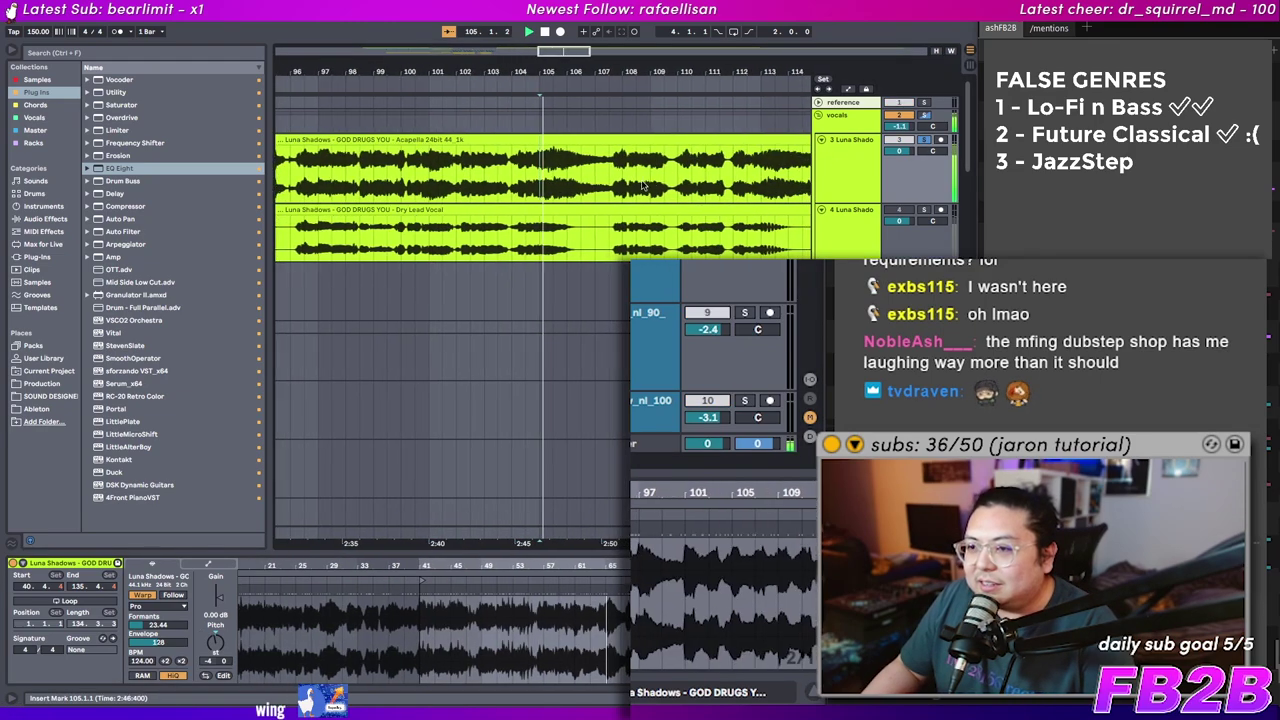
left_click(632, 178)
key("space")
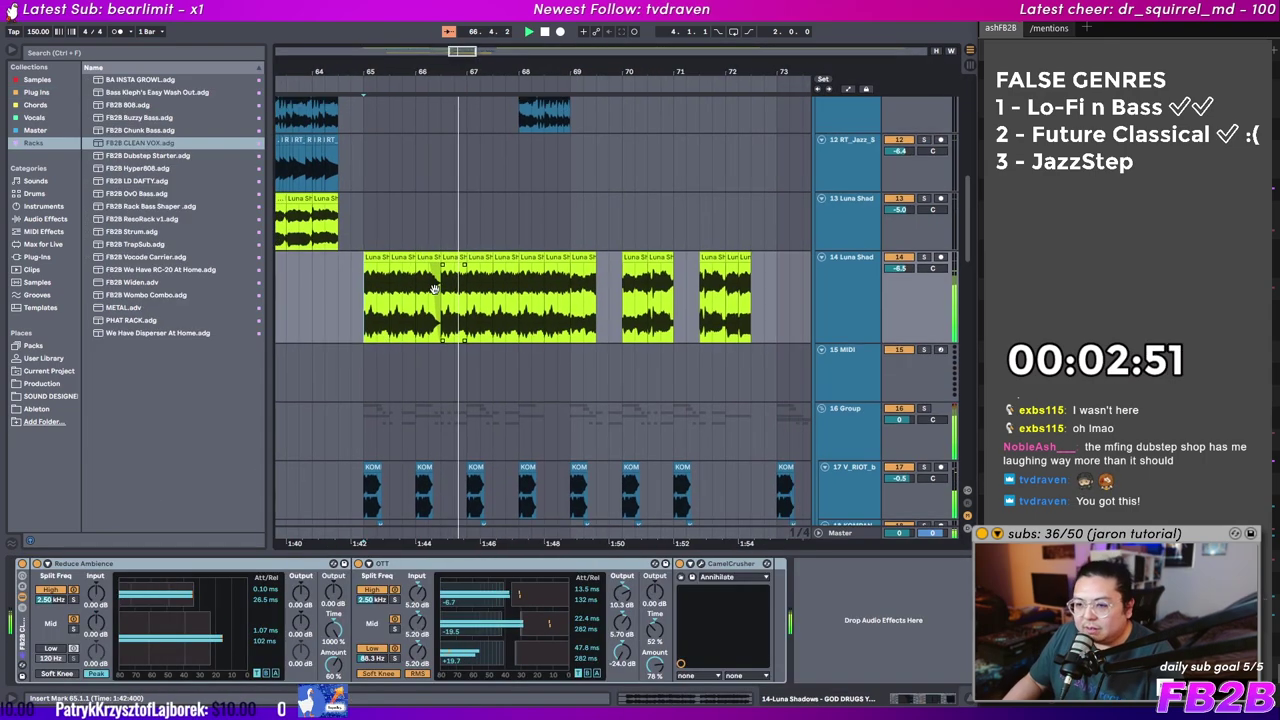
Step: Shape the fades of the short vocal slices around 66.4 on the chopped vocal track and play the pattern
key("space")
left_click_drag(435, 289, 458, 316)
scroll(442, 145, "up", 4)
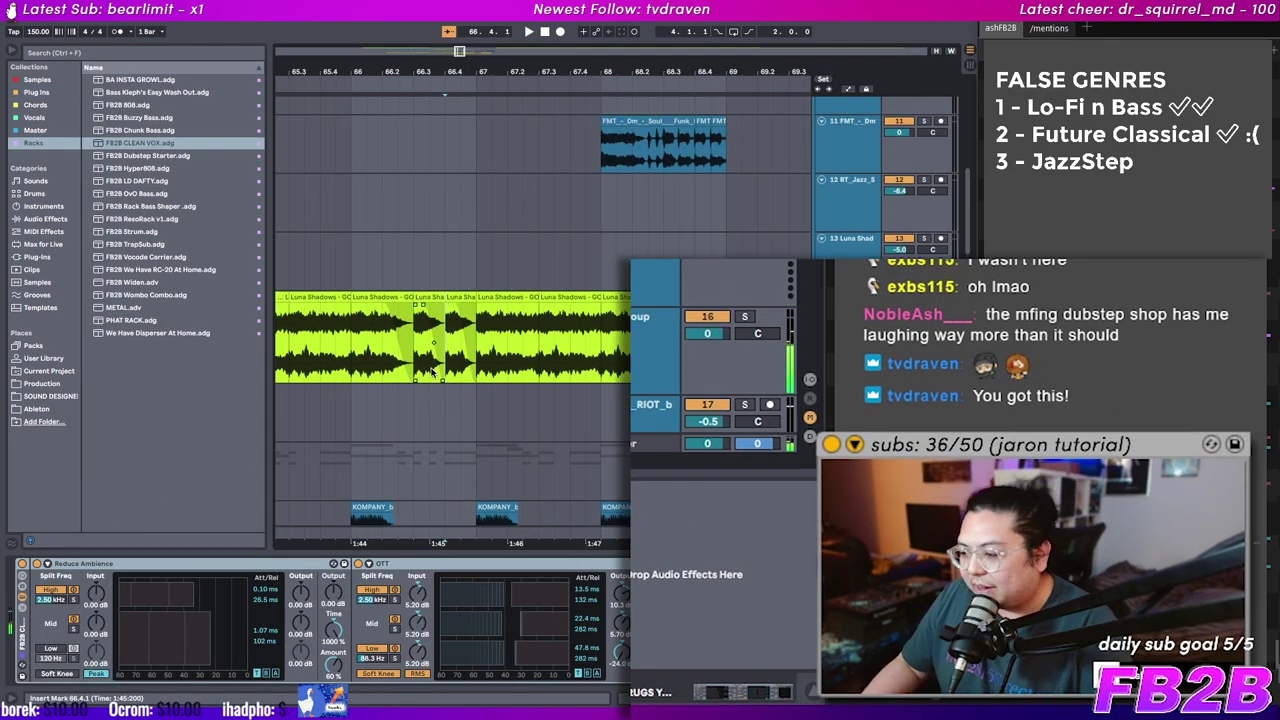
left_click_drag(455, 308, 461, 308)
left_click_drag(432, 322, 481, 298)
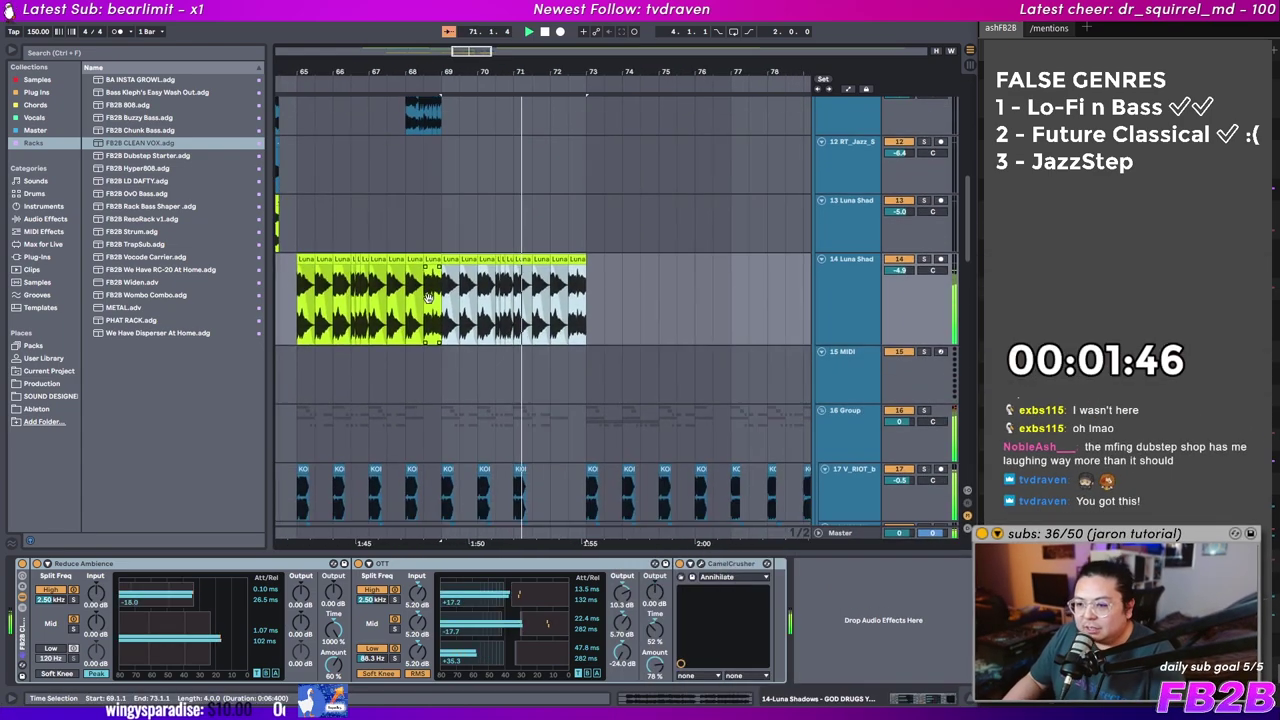
Step: Duplicate the four-bar chopped vocal pattern on track 14 so that it repeats up to bar 81
key("ctrl+d")
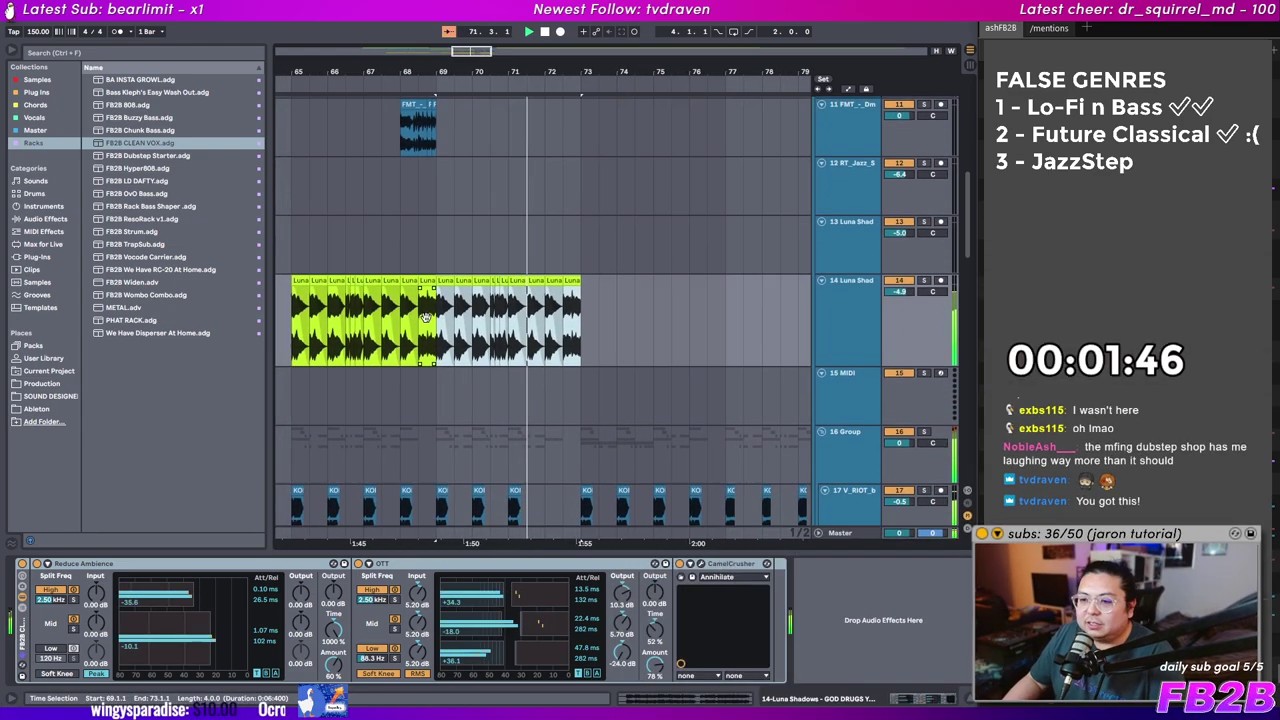
scroll(423, 297, "up", 4)
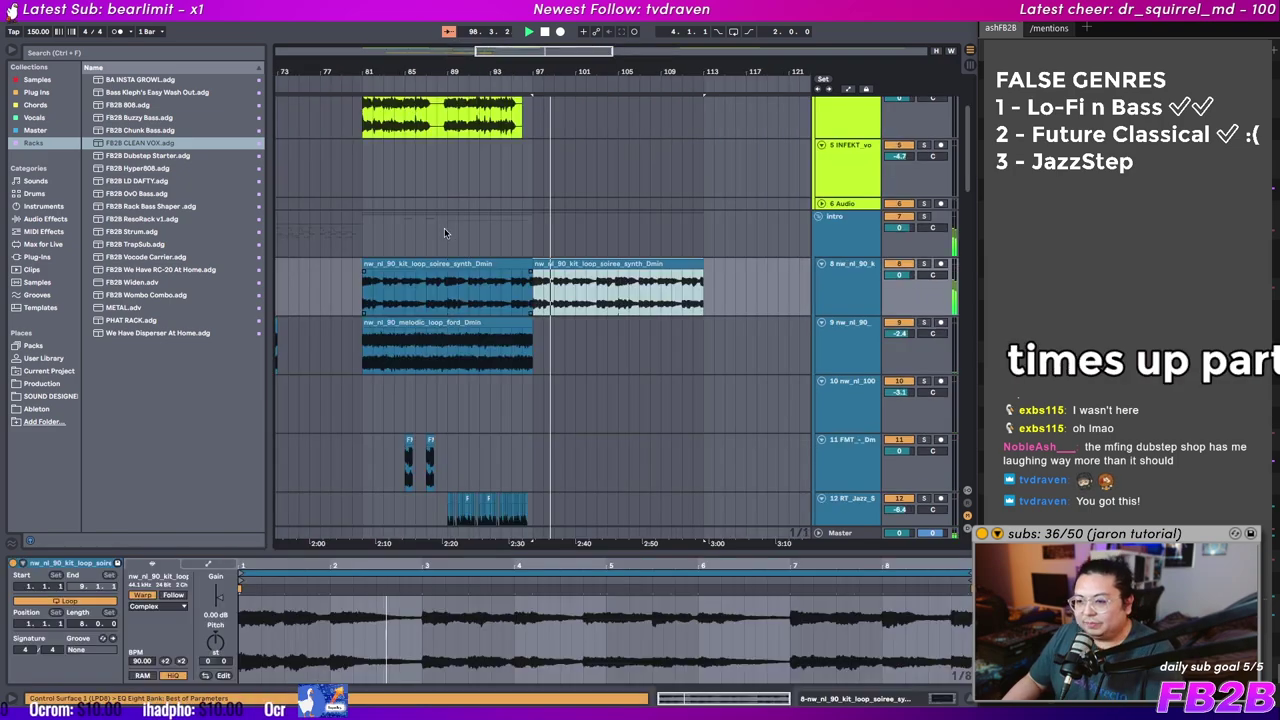
Step: Set the playback position at the first vocal entry at bar 33 and play the arrangement from there
left_click(445, 231)
scroll(446, 228, "down", 4)
mouse_move(443, 283)
left_mouse_down()
mouse_move(549, 223)
mouse_move(539, 207)
left_mouse_up()
left_click(354, 157)
scroll(500, 266, "up", 4)
left_click(389, 192)
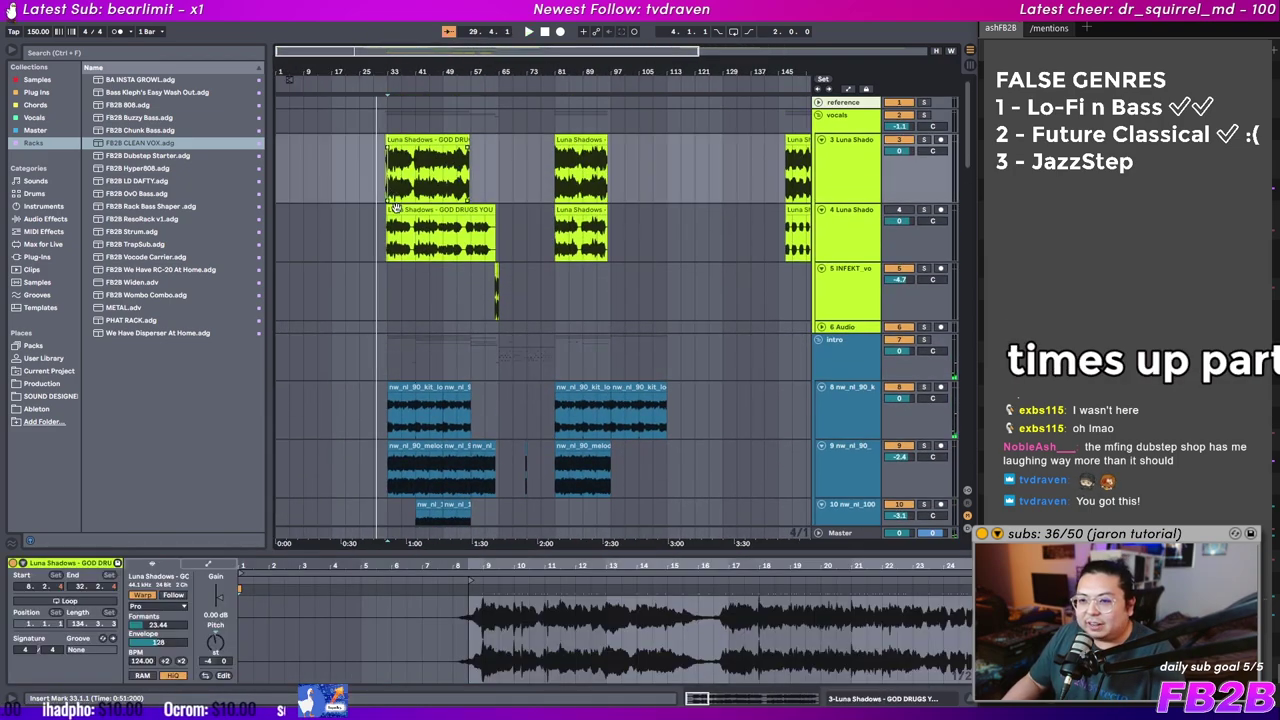
key("space")
key("space")
scroll(432, 242, "down", 3)
left_click_drag(432, 241, 443, 181)
left_click_drag(450, 298, 412, 252)
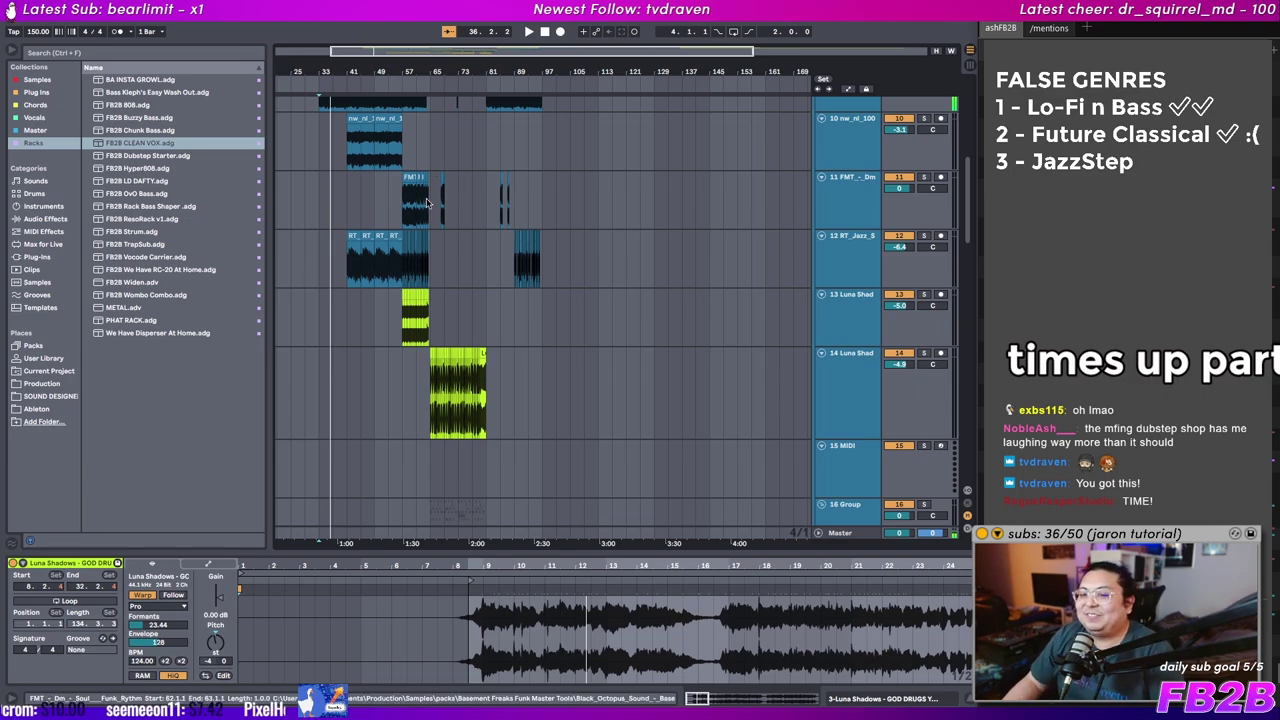
scroll(430, 210, "up", 6)
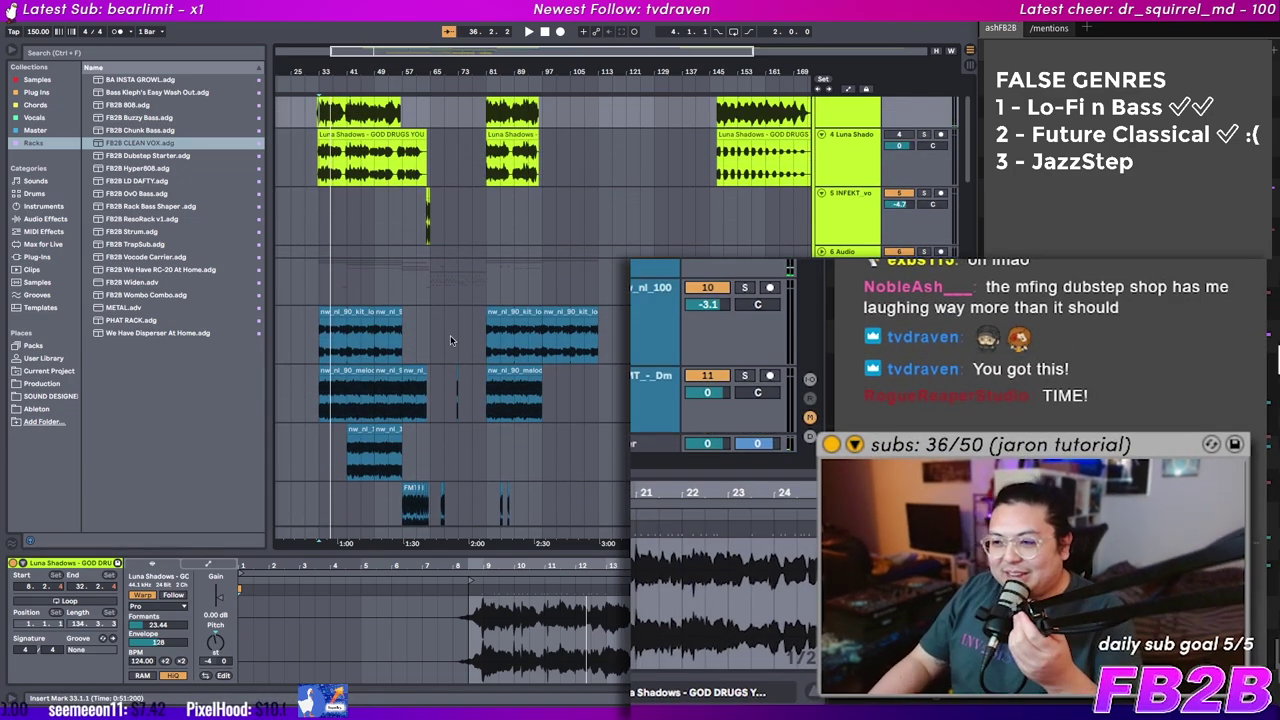
scroll(450, 340, "up", 3)
scroll(530, 270, "up", 3)
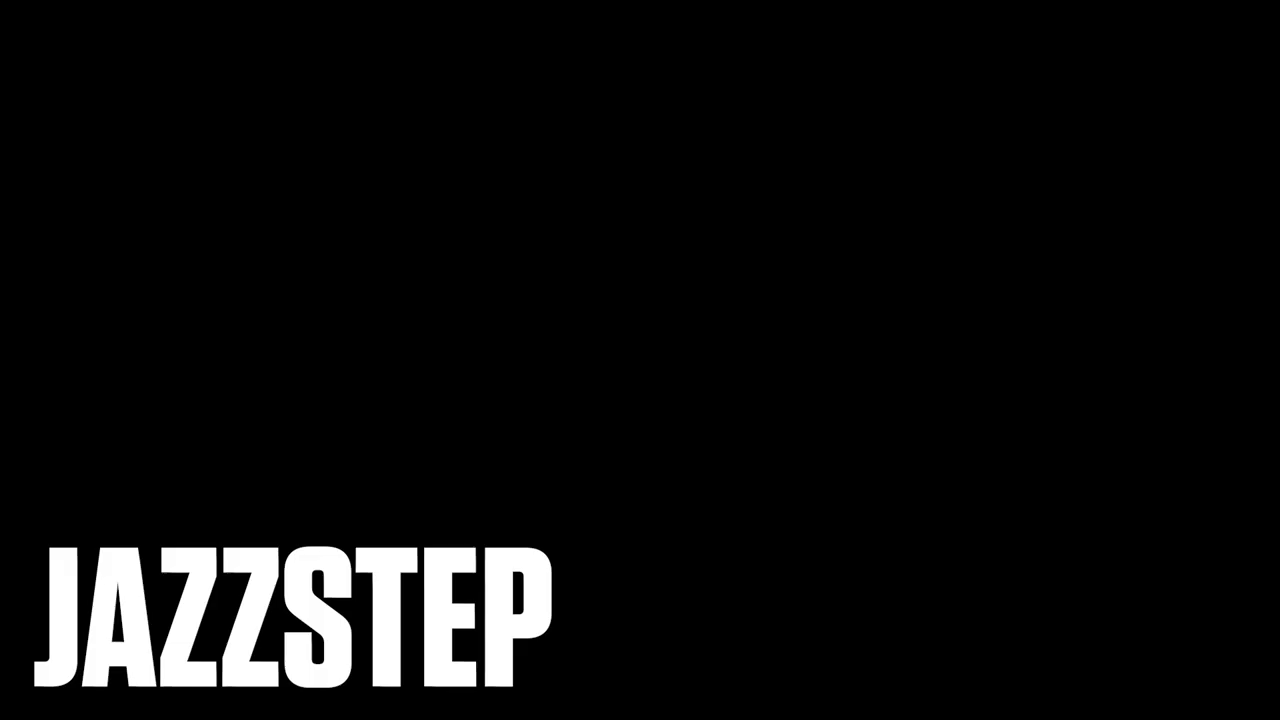